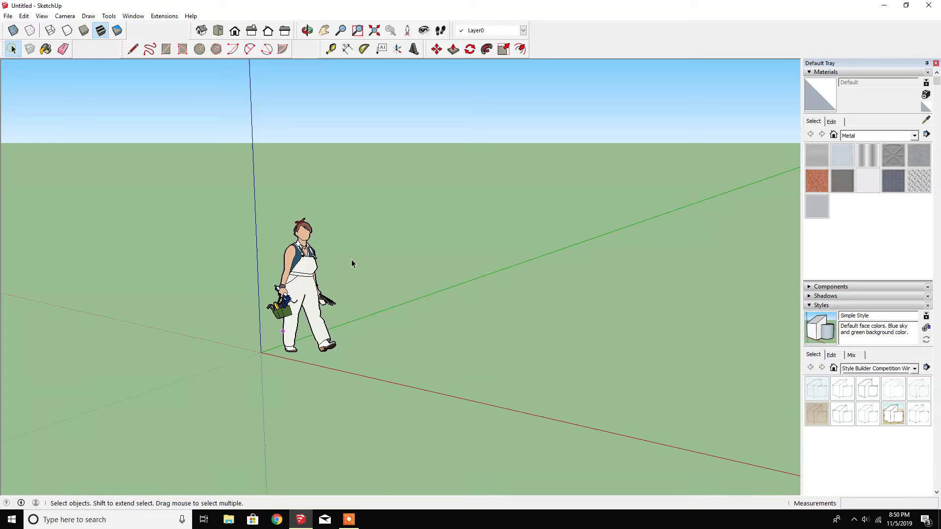
Step: Delete the default human scale figure, leaving only the axes
{"action": "left_click", "coordinate": [309, 270]}
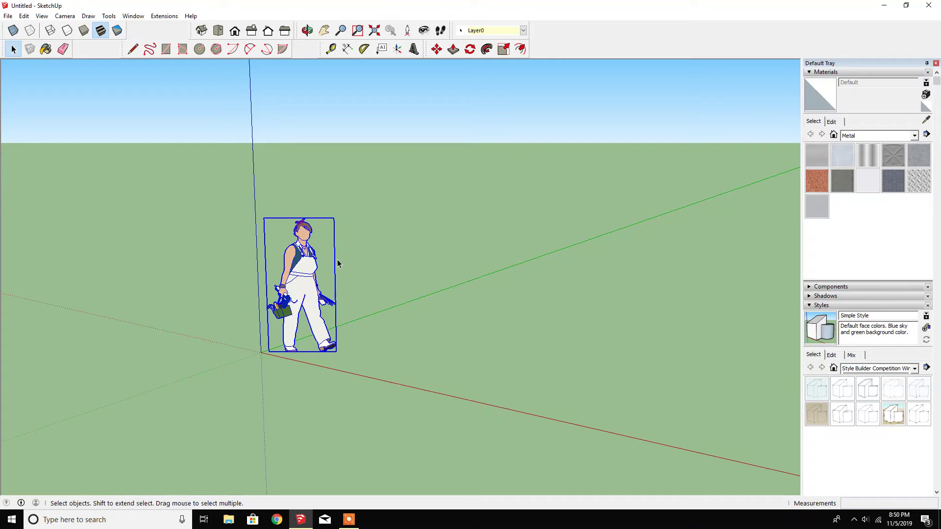
{"action": "key", "text": "Delete"}
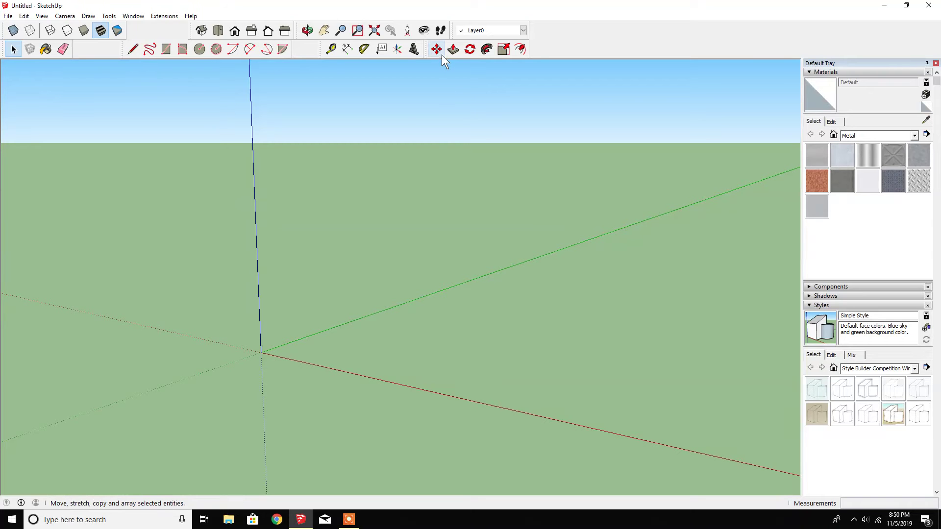
{"action": "left_click", "coordinate": [307, 30]}
Step: In top view, draw a 132-inch edge from the origin along the green axis
{"action": "mouse_move", "coordinate": [306, 141]}
{"action": "left_mouse_down"}
{"action": "mouse_move", "coordinate": [336, 291]}
{"action": "mouse_move", "coordinate": [542, 353]}
{"action": "mouse_move", "coordinate": [490, 322]}
{"action": "mouse_move", "coordinate": [754, 382]}
{"action": "mouse_move", "coordinate": [638, 309]}
{"action": "mouse_move", "coordinate": [689, 378]}
{"action": "left_mouse_up"}
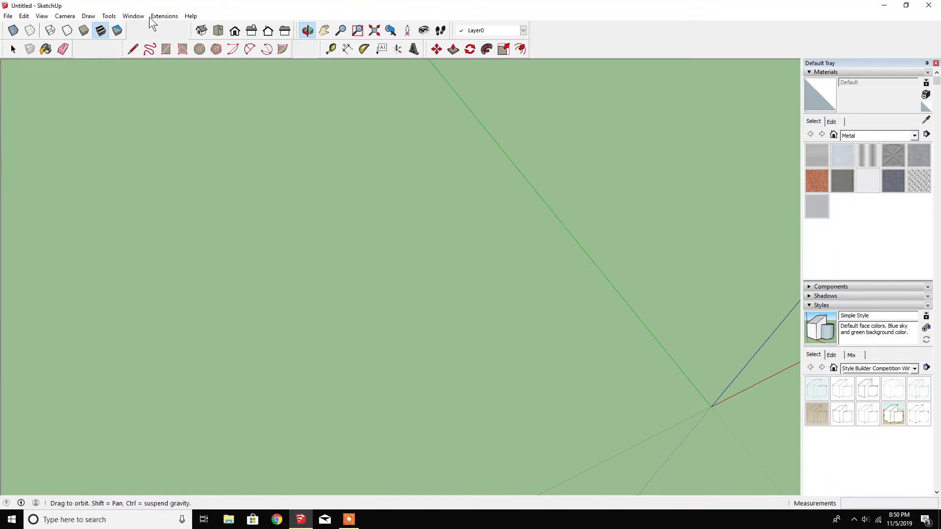
{"action": "left_click", "coordinate": [133, 49]}
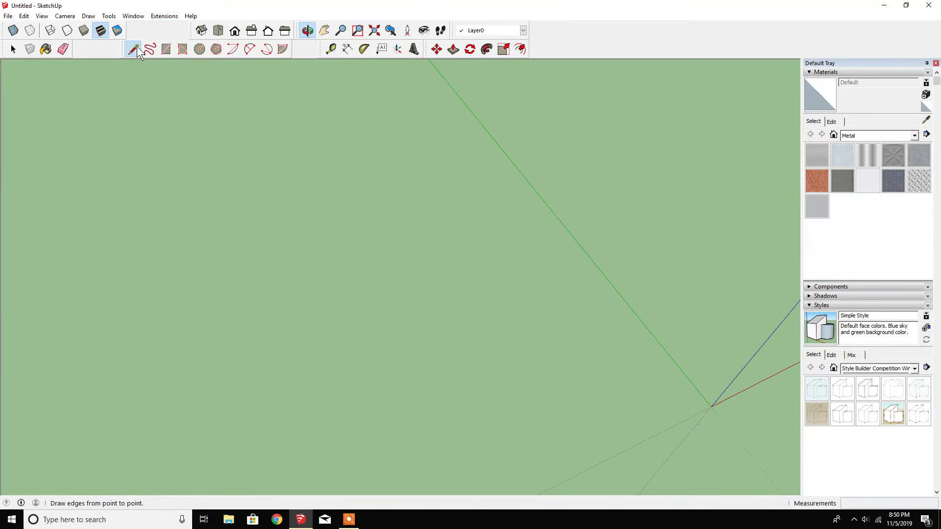
{"action": "left_click", "coordinate": [710, 406]}
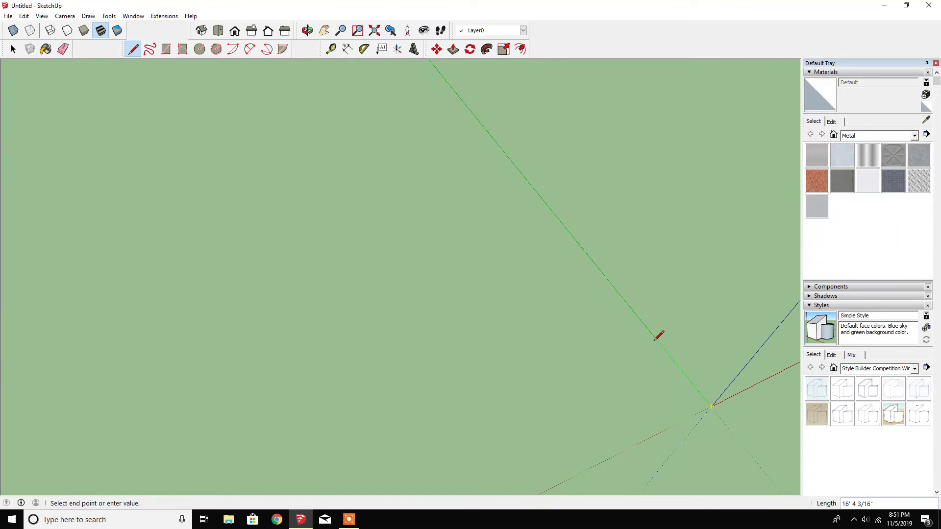
{"action": "type", "text": "132"}
{"action": "key", "text": "Return"}
{"action": "key", "text": "Escape"}
{"action": "scroll", "coordinate": [691, 388], "scroll_direction": "up", "scroll_amount": 4}
{"action": "scroll", "coordinate": [698, 384], "scroll_direction": "up", "scroll_amount": 3}
{"action": "scroll", "coordinate": [701, 378], "scroll_direction": "up", "scroll_amount": 3}
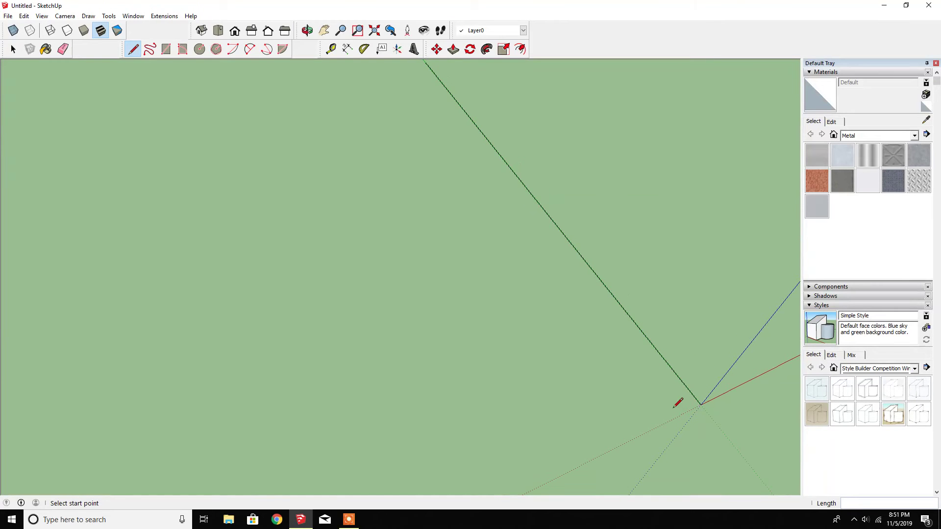
{"action": "scroll", "coordinate": [650, 394], "scroll_direction": "down", "scroll_amount": 1}
{"action": "left_click", "coordinate": [14, 49]}
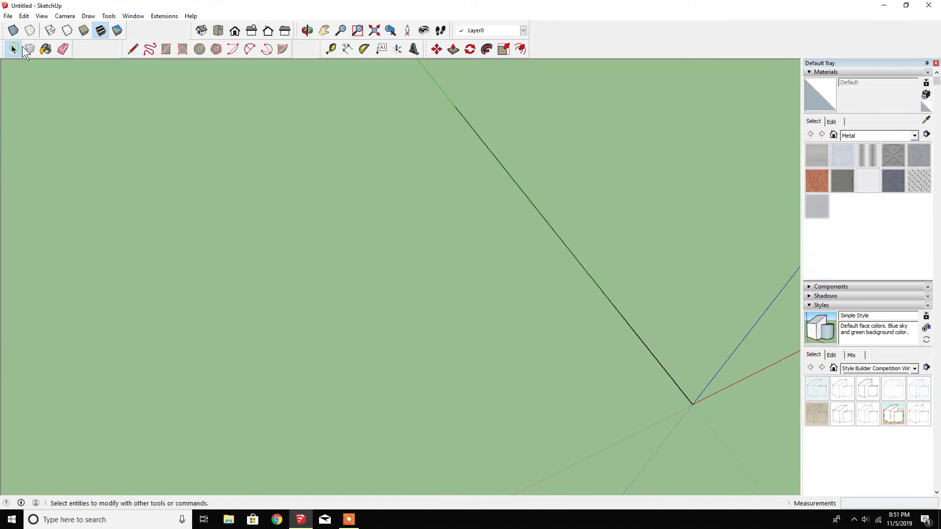
Step: Divide the long edge into 21 equal segments as a first attempt
{"action": "left_click", "coordinate": [554, 232]}
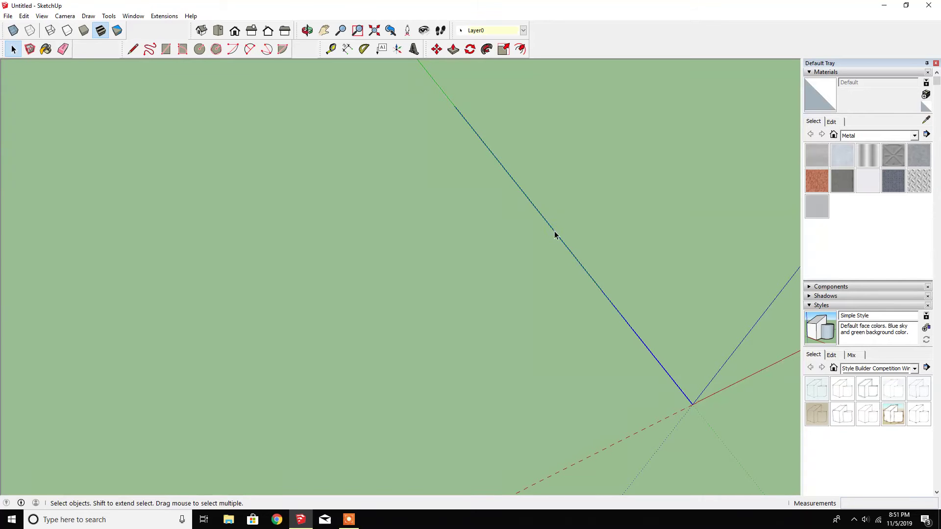
{"action": "right_click", "coordinate": [554, 231]}
{"action": "left_click", "coordinate": [595, 295]}
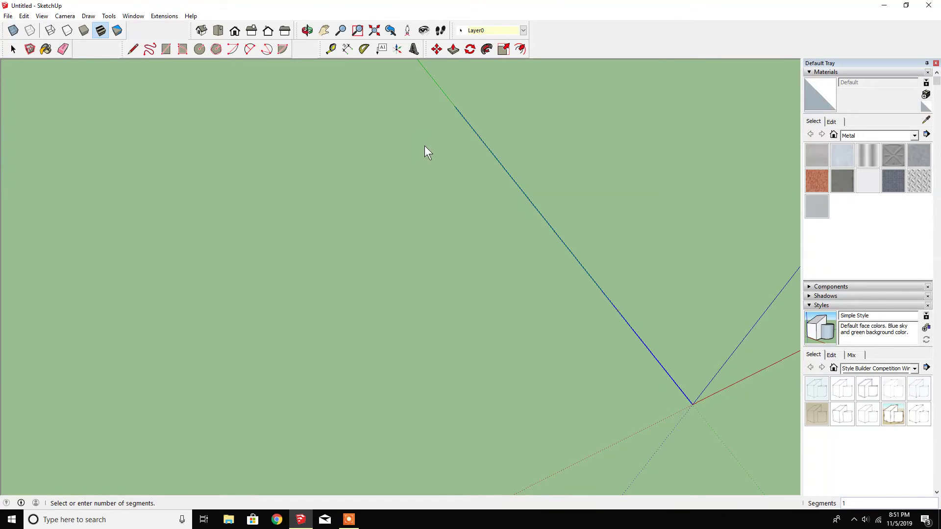
{"action": "left_click", "coordinate": [462, 124]}
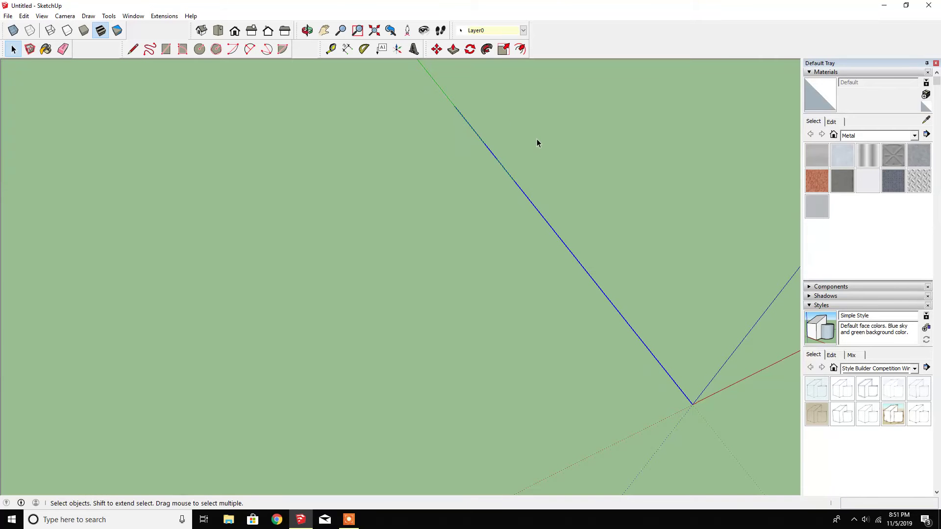
{"action": "left_click", "coordinate": [131, 49]}
{"action": "left_click", "coordinate": [692, 404]}
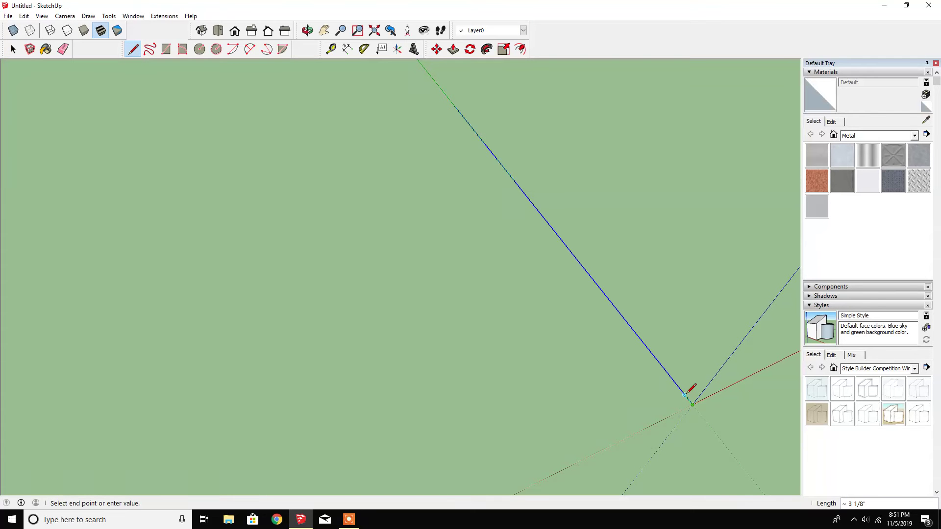
{"action": "key", "text": "Escape"}
{"action": "left_click", "coordinate": [16, 51]}
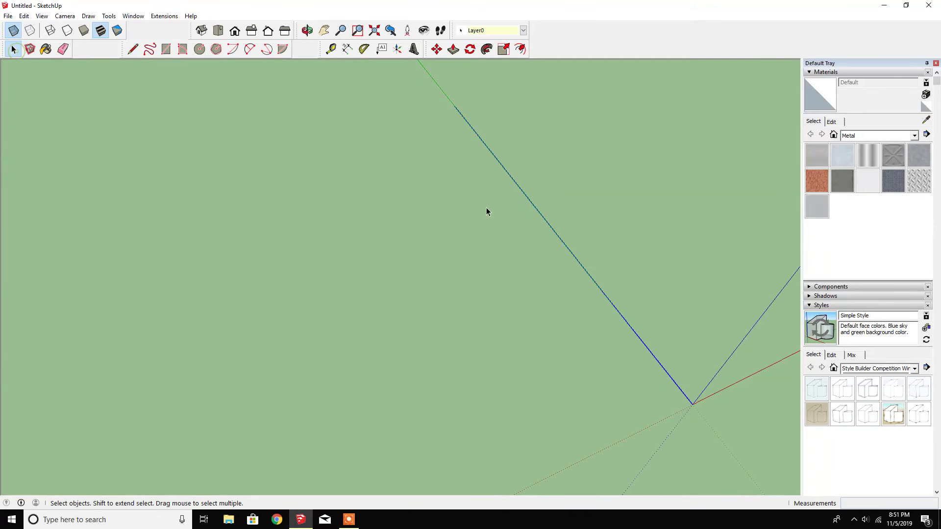
Step: Re-divide the long green-axis edge into 22 equal segments
{"action": "left_click", "coordinate": [543, 217]}
{"action": "right_click", "coordinate": [543, 216]}
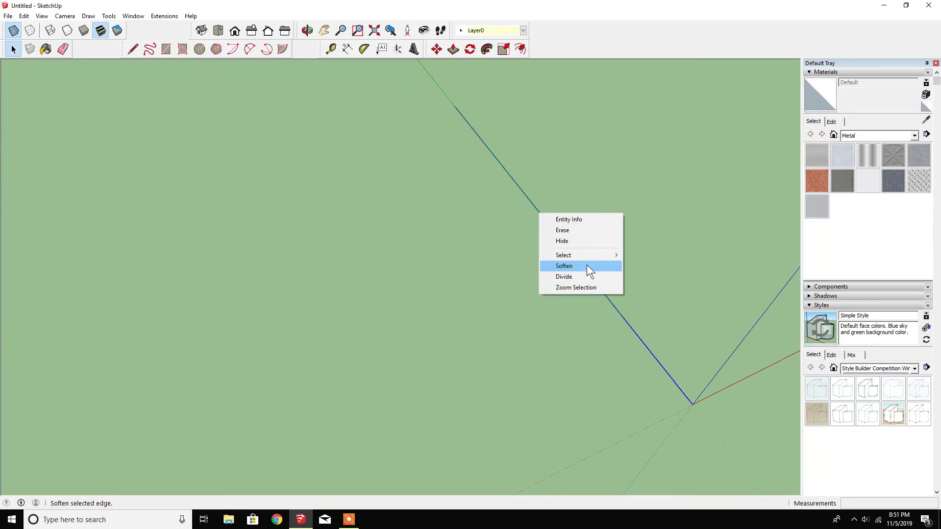
{"action": "left_click", "coordinate": [586, 267]}
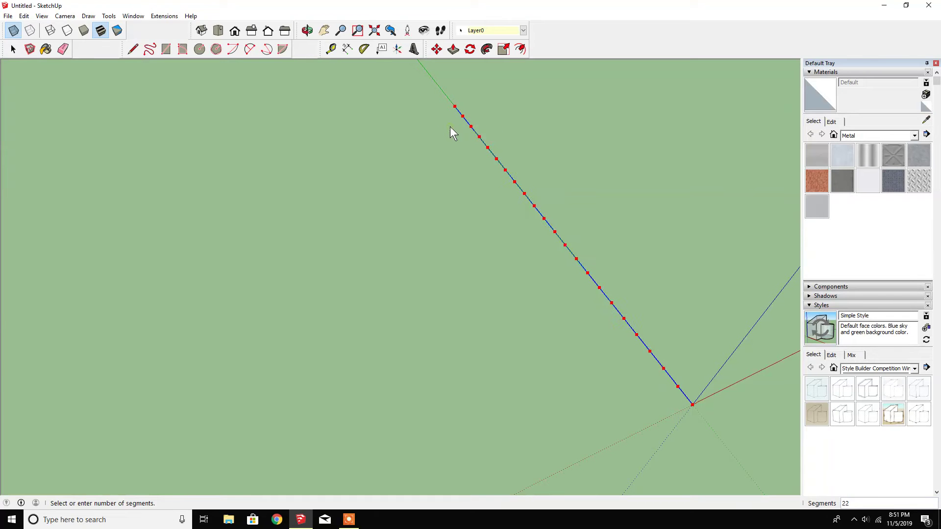
{"action": "left_click", "coordinate": [451, 131]}
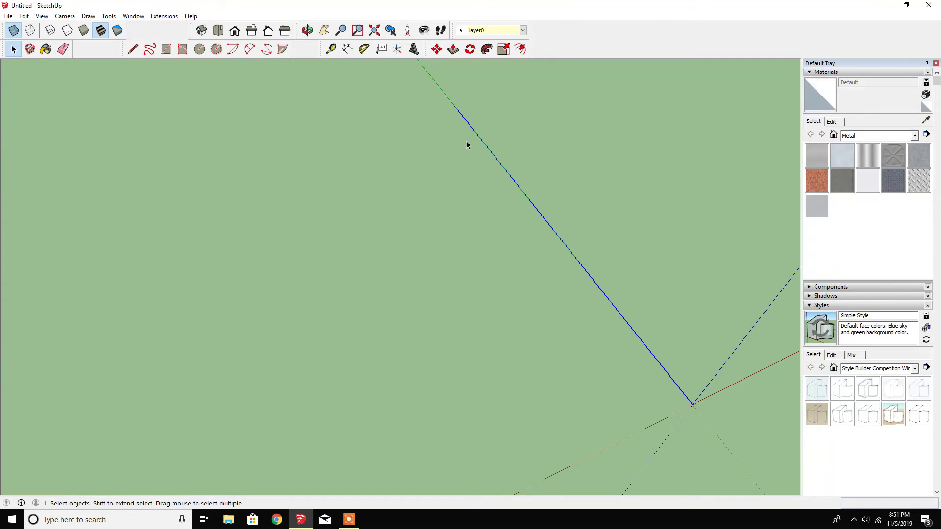
Step: Draw 28.75-inch edges along the red axis from the long edge's start point
{"action": "left_click", "coordinate": [133, 48]}
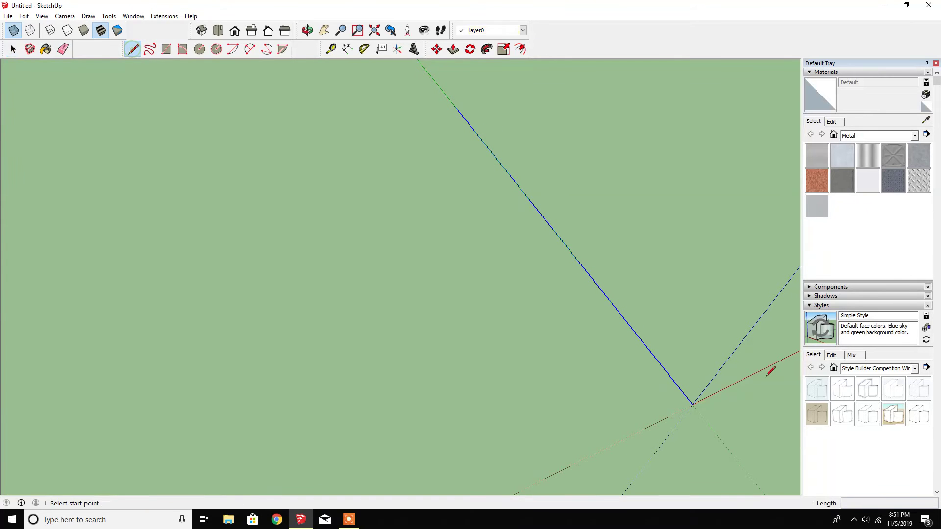
{"action": "left_click", "coordinate": [686, 394]}
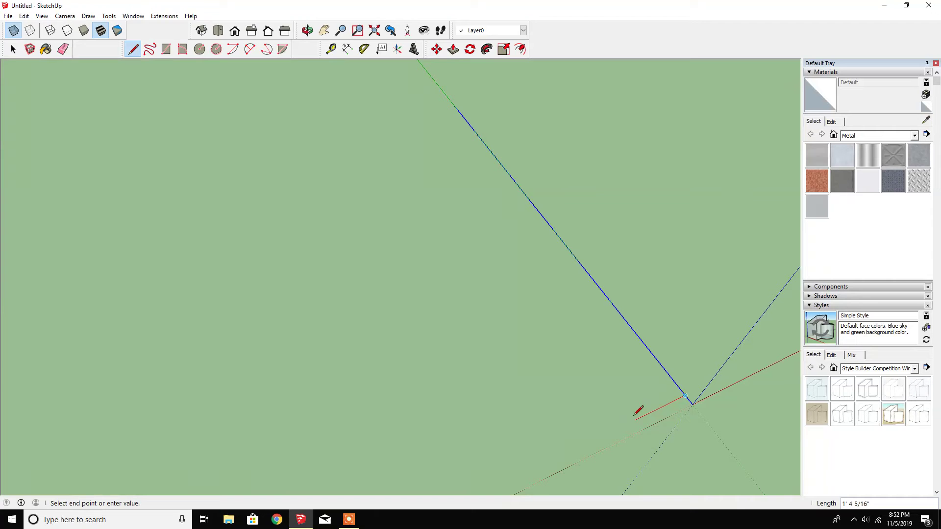
{"action": "type", "text": "28.7"}
{"action": "key", "text": "Return"}
{"action": "key", "text": "Escape"}
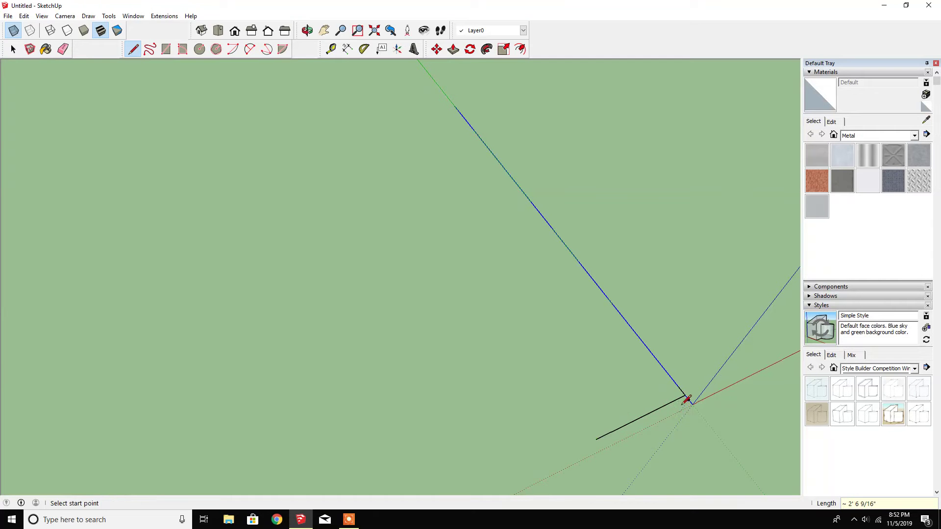
{"action": "left_click", "coordinate": [684, 395]}
{"action": "type", "text": "28.75"}
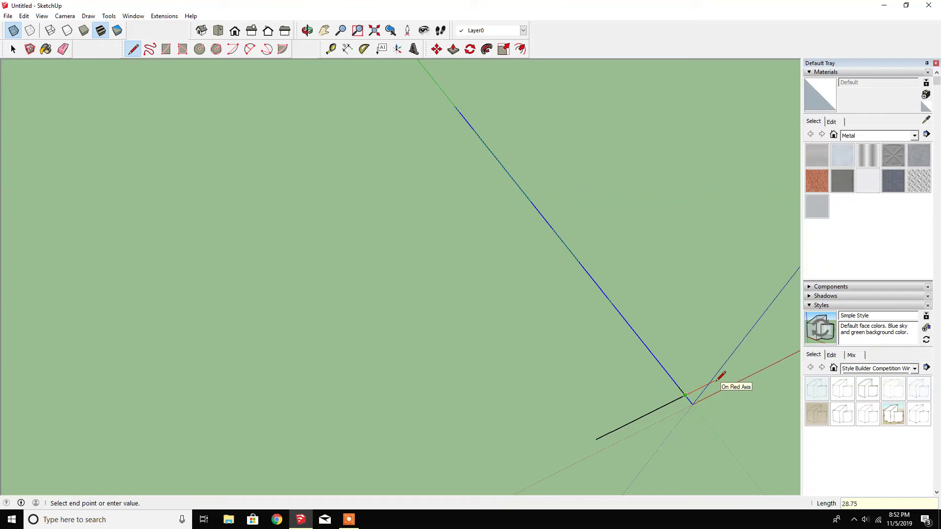
{"action": "key", "text": "Return"}
{"action": "key", "text": "Escape"}
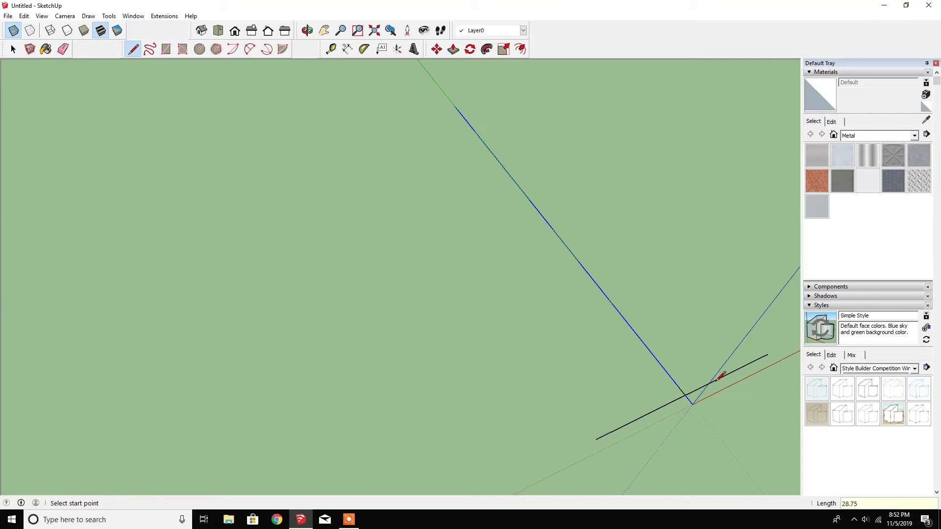
Step: Draw a second parallel 28.75-inch edge slightly up the long edge, then undo it
{"action": "left_click", "coordinate": [678, 386]}
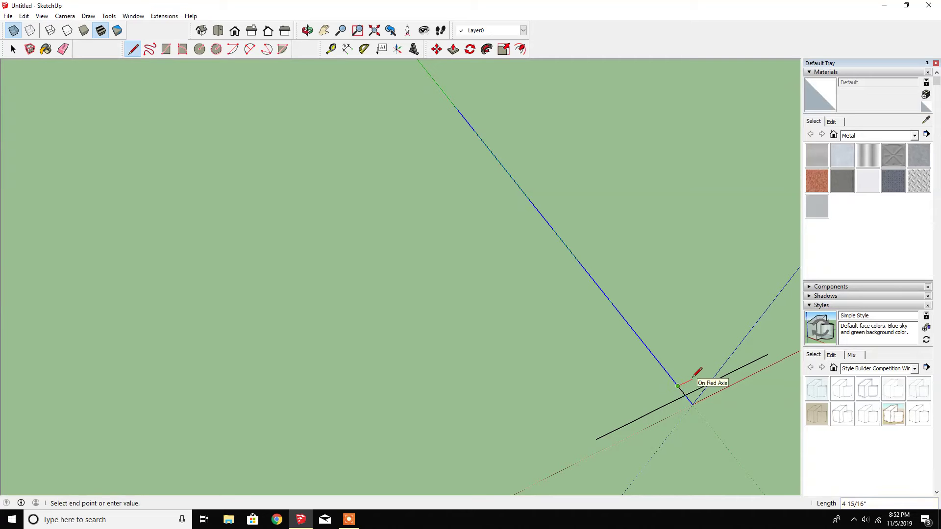
{"action": "type", "text": "28.75"}
{"action": "key", "text": "Return"}
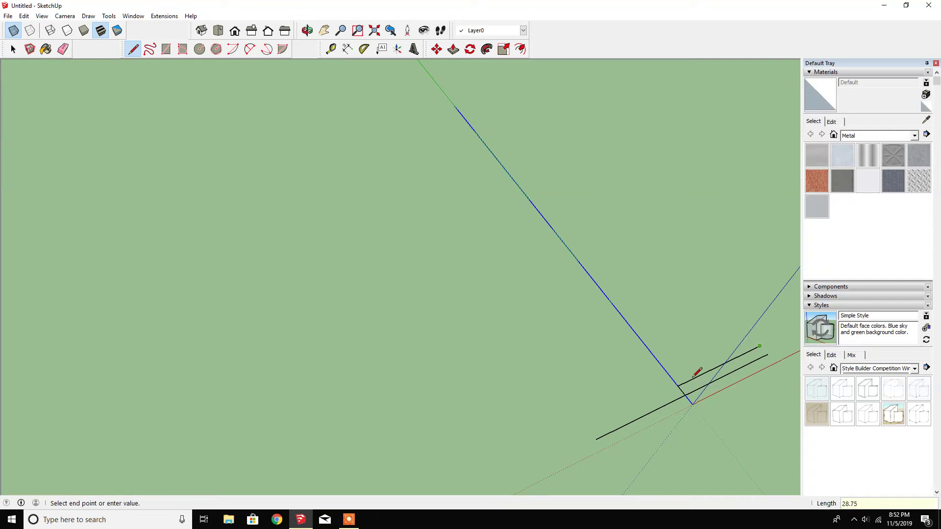
{"action": "key", "text": "Escape"}
{"action": "left_click", "coordinate": [678, 386]}
{"action": "left_click", "coordinate": [589, 430]}
{"action": "key", "text": "Escape"}
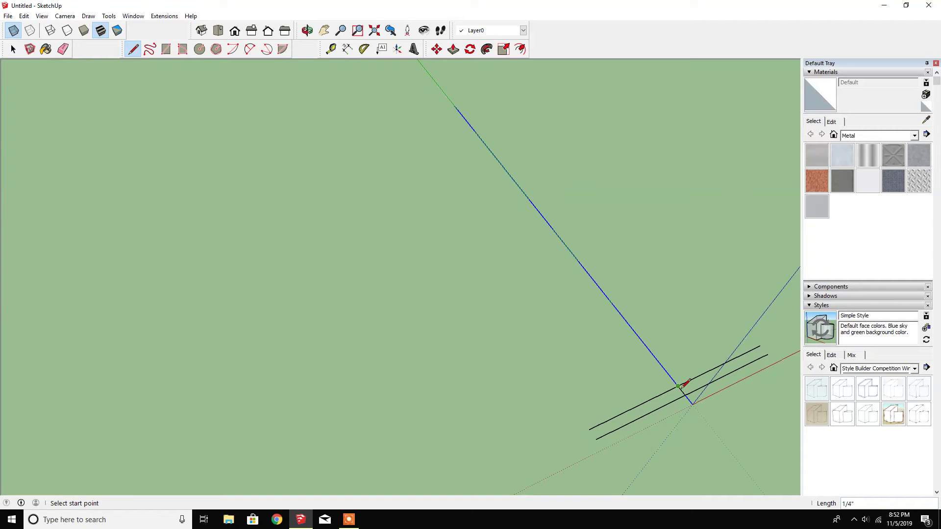
{"action": "left_click", "coordinate": [678, 386]}
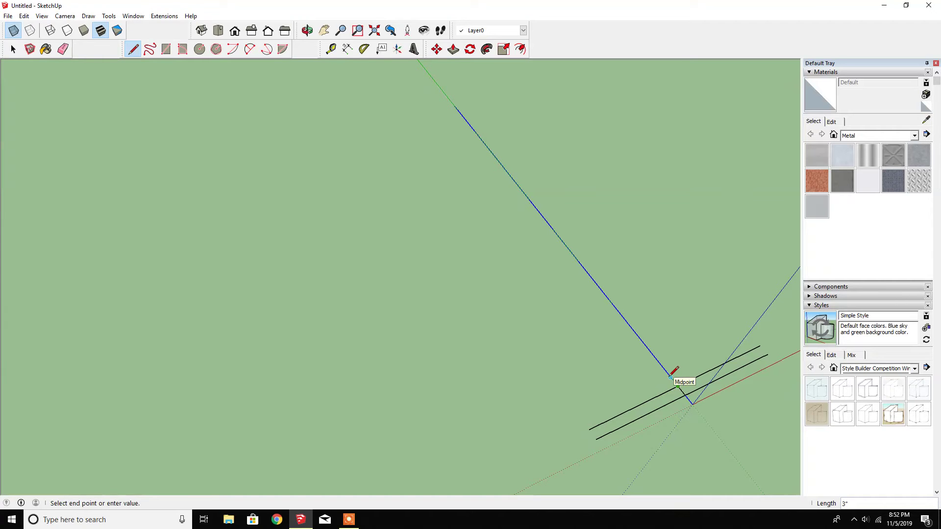
{"action": "key", "text": "Escape"}
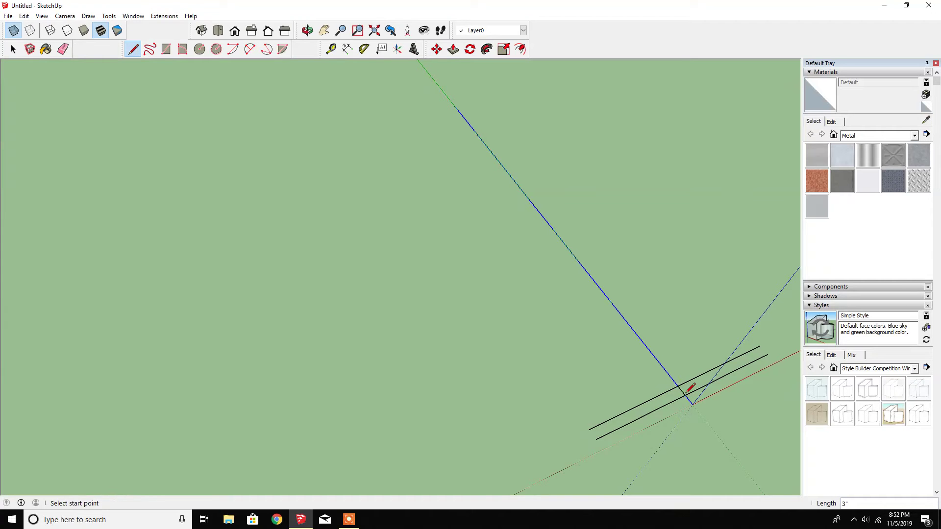
{"action": "key", "text": "ctrl+z"}
{"action": "key", "text": "ctrl+z"}
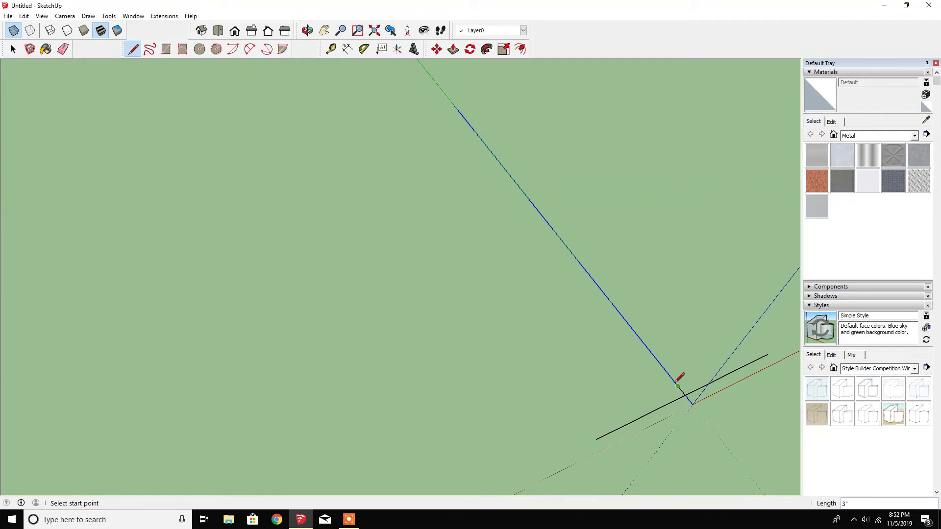
Step: Draw a new red-axis row up the blue edge using lengths 28 and 28.875
{"action": "left_click", "coordinate": [664, 368]}
{"action": "left_click", "coordinate": [685, 395]}
{"action": "left_click", "coordinate": [671, 377]}
{"action": "type", "text": "28.75"}
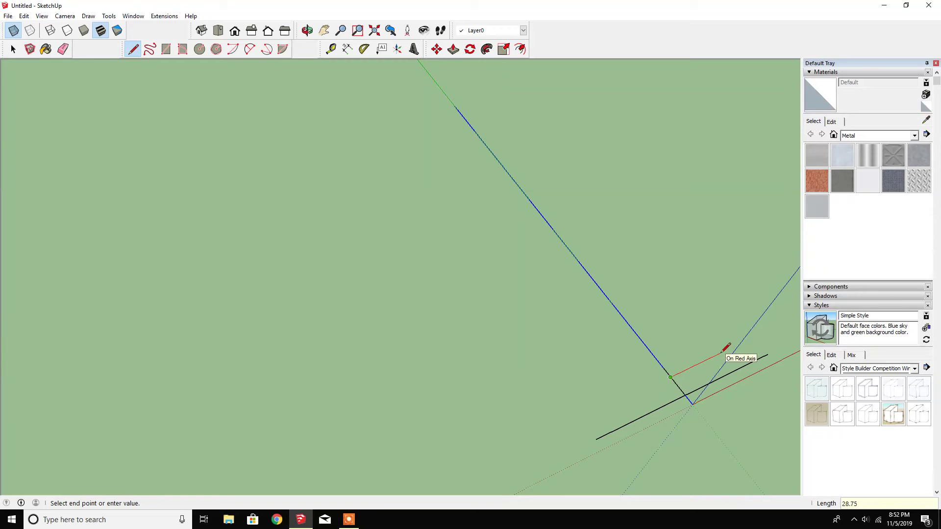
{"action": "key", "text": "Return"}
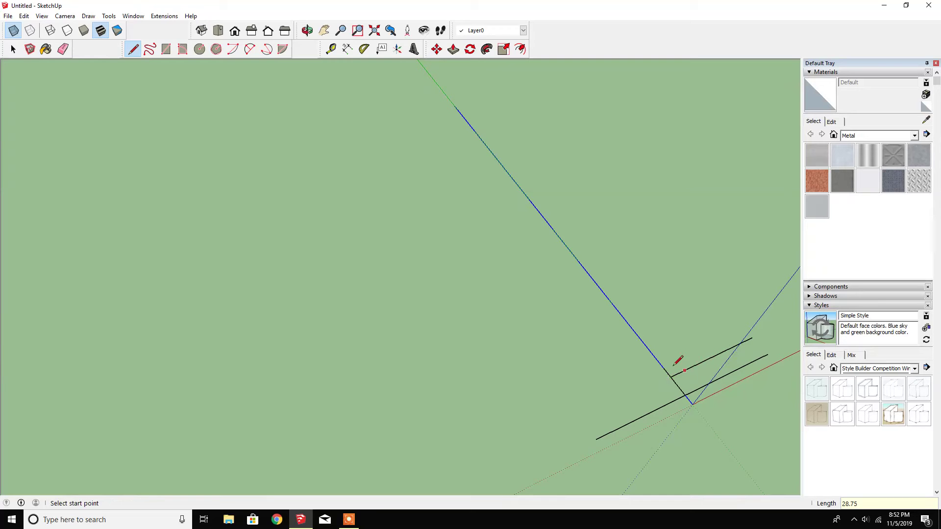
{"action": "left_click", "coordinate": [582, 419]}
{"action": "key", "text": "Escape"}
{"action": "left_click", "coordinate": [670, 377]}
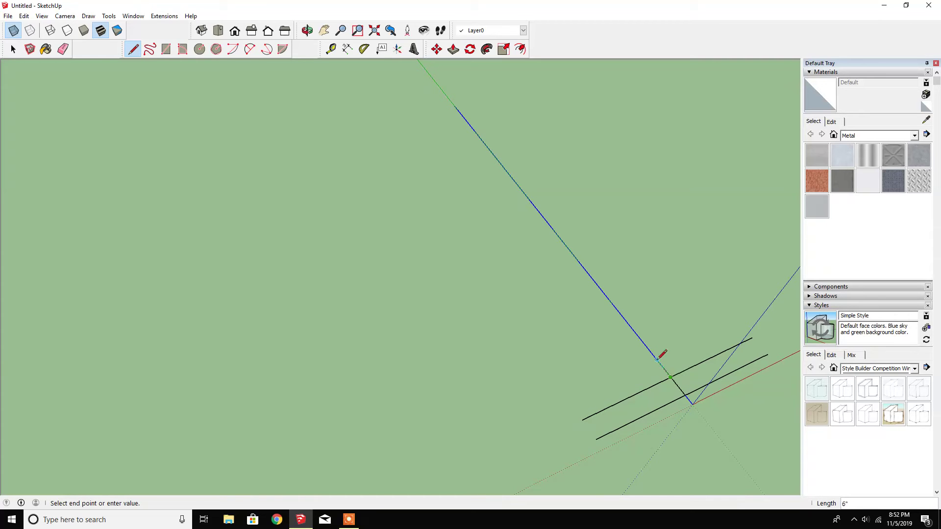
{"action": "left_click", "coordinate": [656, 360]}
{"action": "type", "text": "28.8"}
{"action": "type", "text": "75"}
{"action": "key", "text": "Return"}
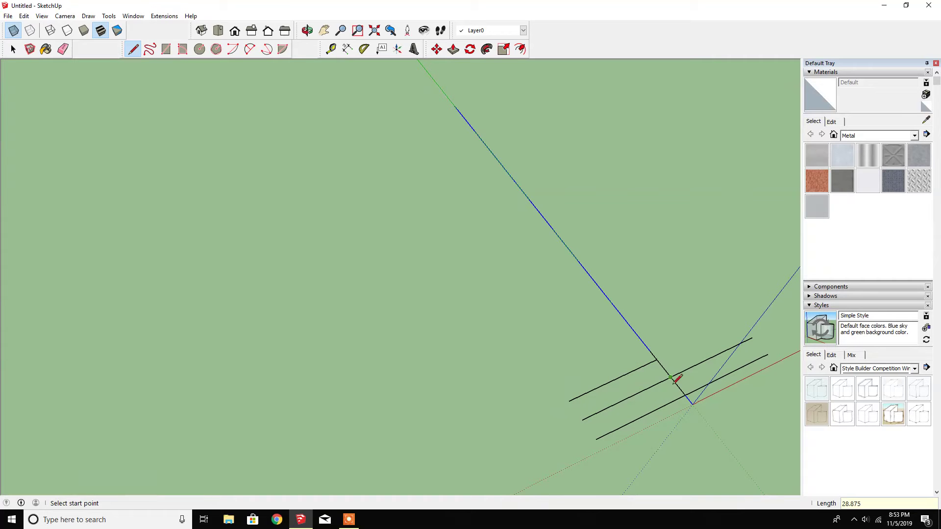
Step: Add a 28-long red-axis line, then start a higher row with a 29-long line
{"action": "left_click", "coordinate": [657, 361]}
{"action": "type", "text": "2"}
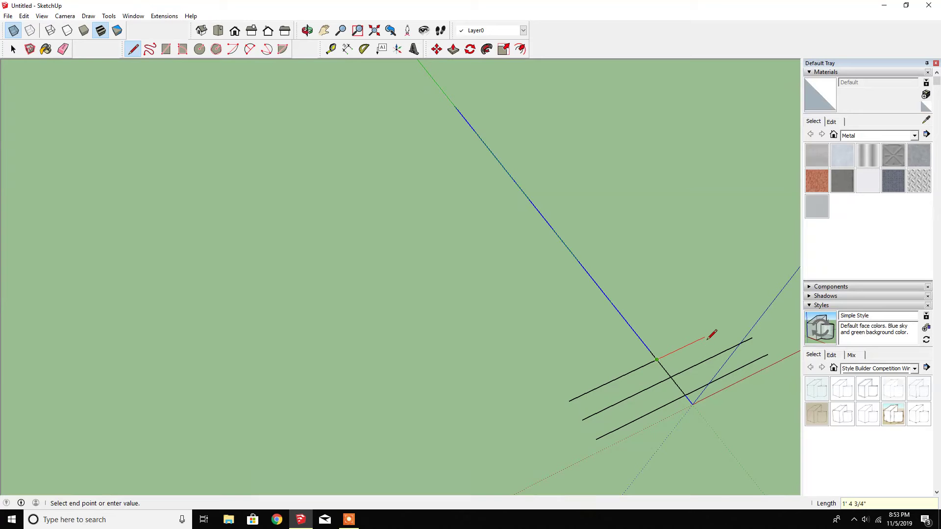
{"action": "type", "text": "8.875"}
{"action": "key", "text": "Return"}
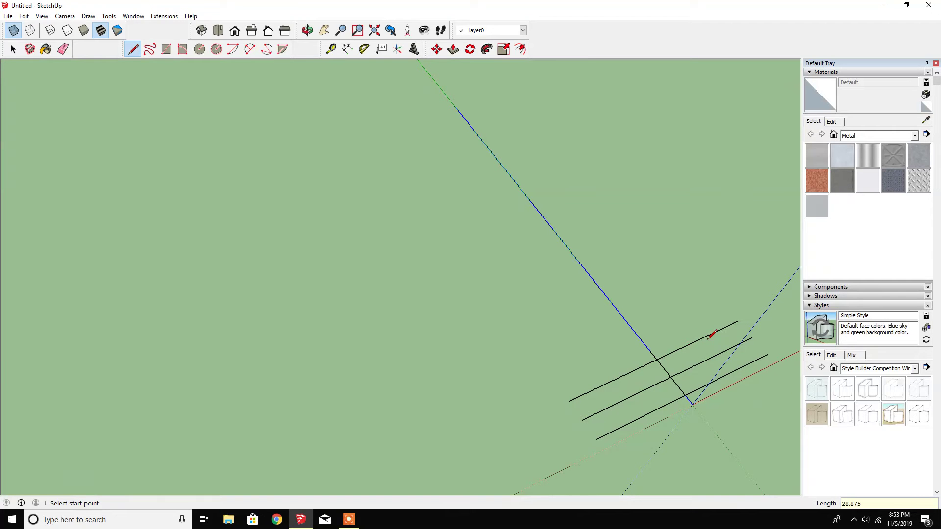
{"action": "left_click", "coordinate": [657, 360]}
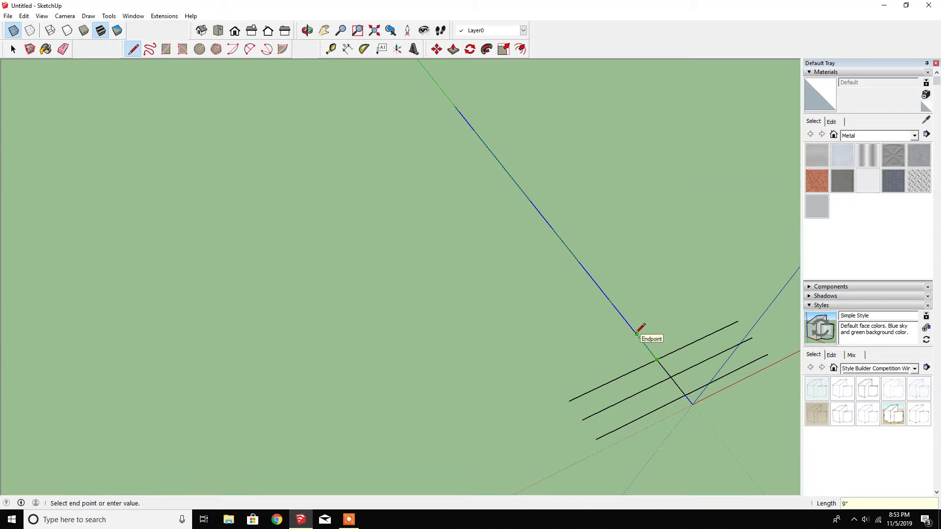
{"action": "left_click", "coordinate": [643, 342]}
{"action": "type", "text": "29"}
{"action": "key", "text": "Return"}
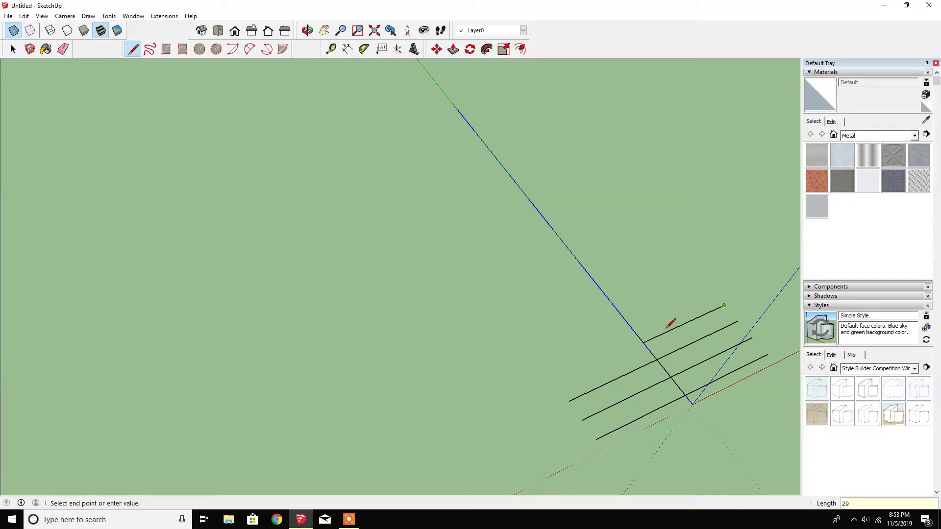
{"action": "key", "text": "Escape"}
Step: Complete the current row with its opposite 29-long half
{"action": "left_click", "coordinate": [643, 342]}
{"action": "type", "text": "29"}
{"action": "key", "text": "Return"}
{"action": "key", "text": "Escape"}
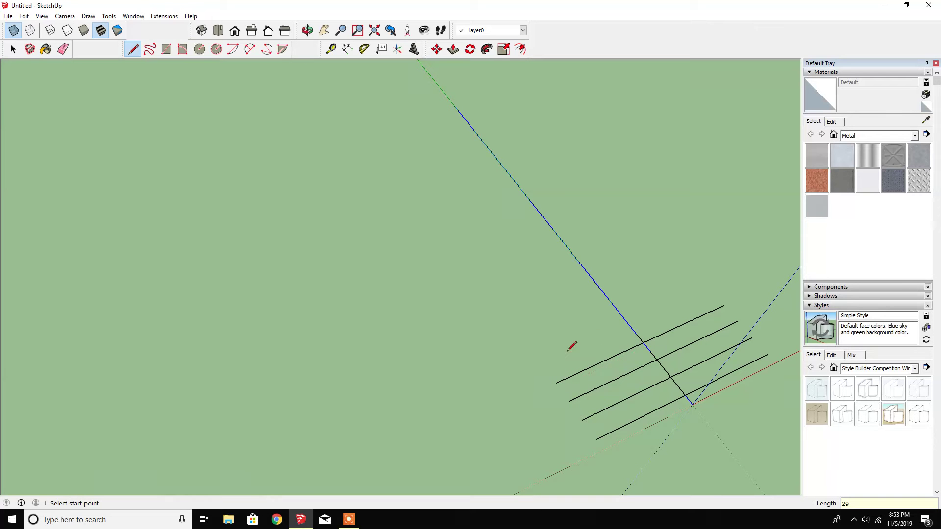
{"action": "left_click", "coordinate": [643, 342]}
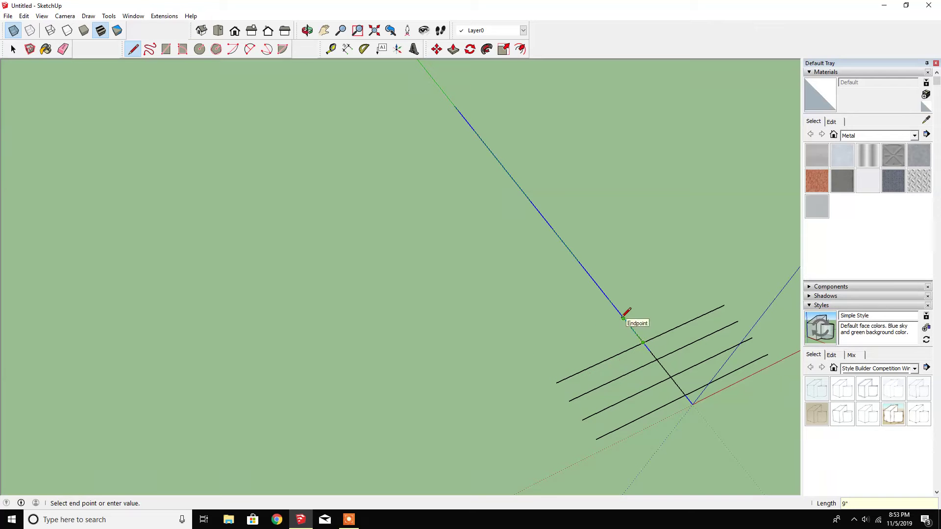
{"action": "key", "text": "Escape"}
Step: Draw the next row higher on the blue edge with two 29-long halves
{"action": "left_click", "coordinate": [630, 325]}
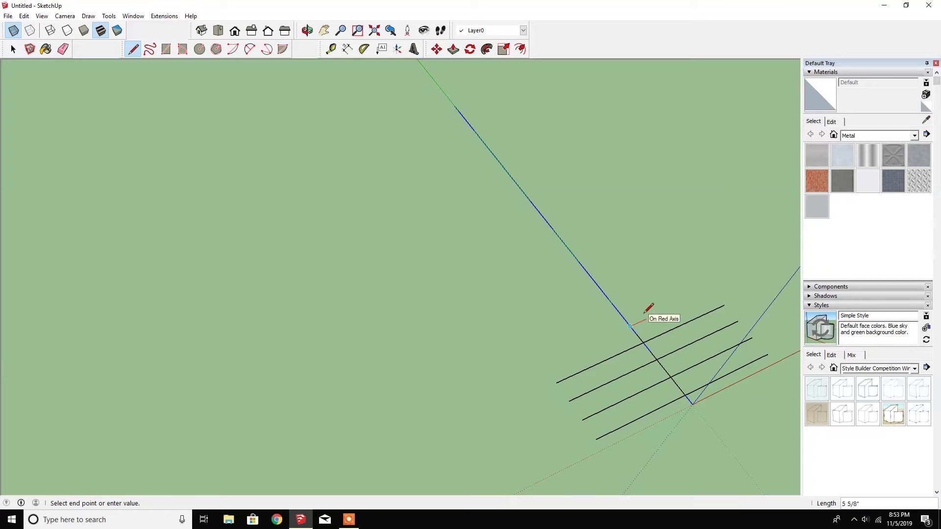
{"action": "type", "text": "29"}
{"action": "key", "text": "Return"}
{"action": "key", "text": "Escape"}
{"action": "left_click", "coordinate": [631, 325]}
{"action": "type", "text": "29"}
{"action": "key", "text": "Return"}
{"action": "key", "text": "Escape"}
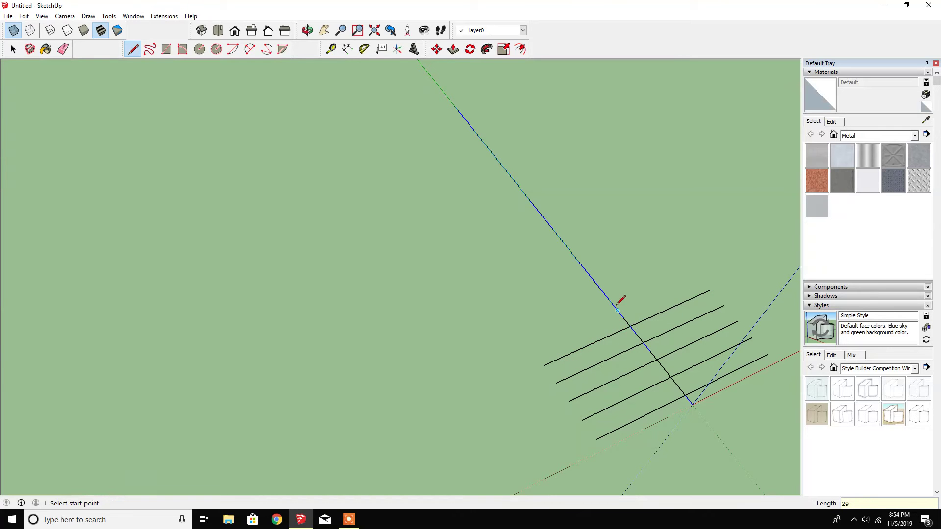
Step: Add the following row with two 28.875-long halves
{"action": "left_click", "coordinate": [617, 310]}
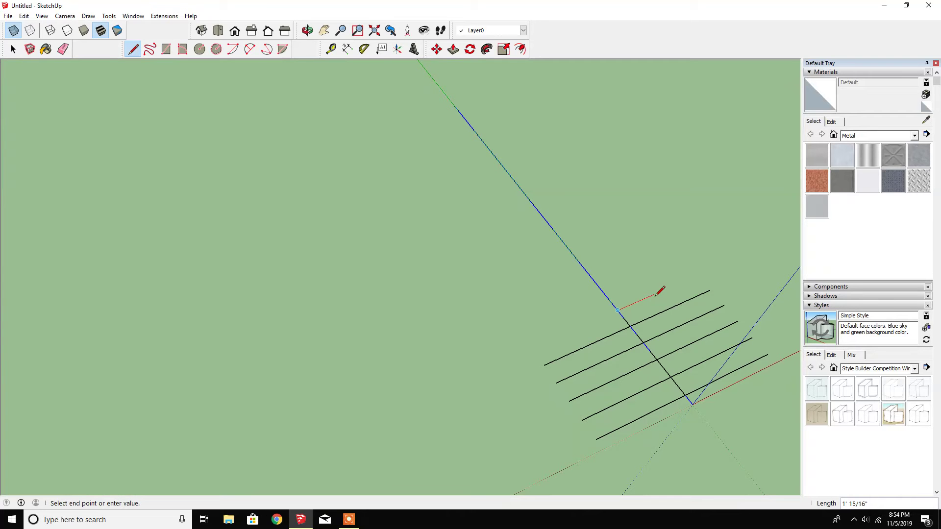
{"action": "type", "text": "28."}
{"action": "type", "text": "875"}
{"action": "key", "text": "Return"}
{"action": "key", "text": "Escape"}
{"action": "left_click", "coordinate": [617, 310]}
{"action": "type", "text": "28.87"}
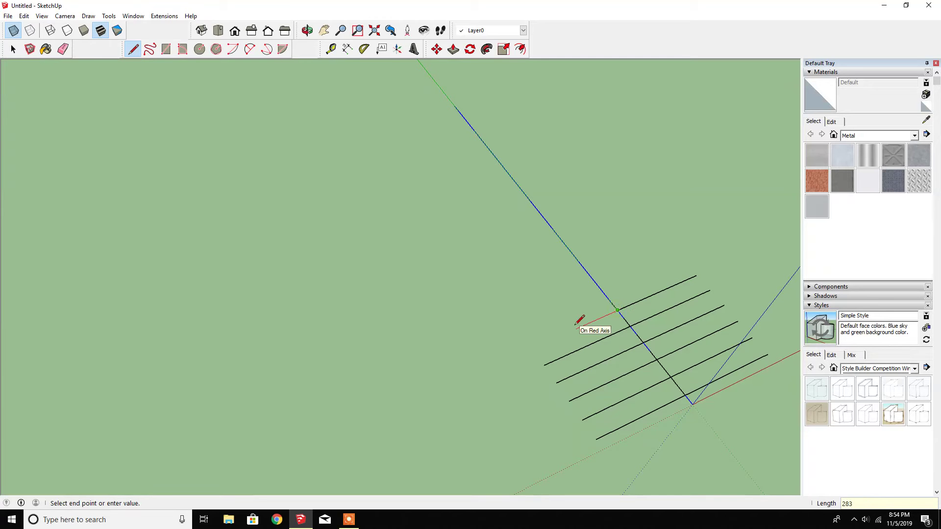
{"action": "type", "text": "5"}
{"action": "key", "text": "Return"}
{"action": "key", "text": "Escape"}
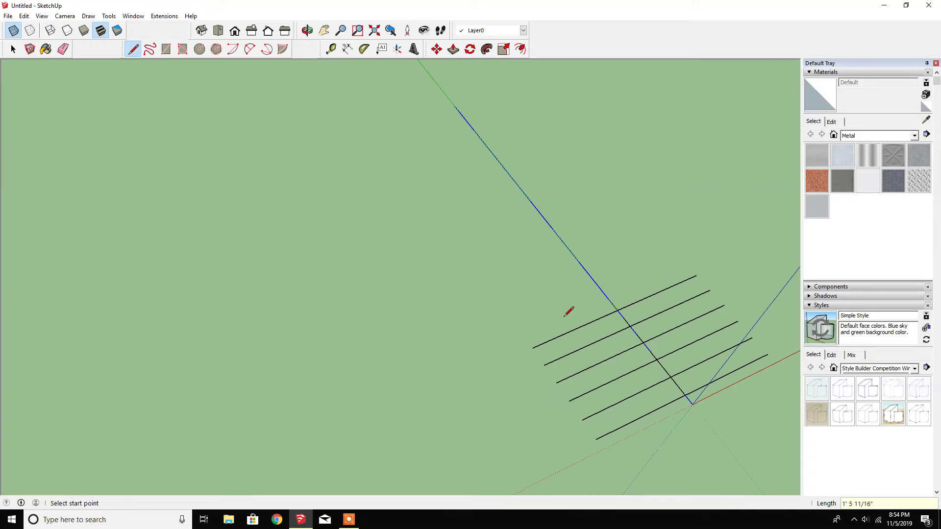
Step: Add a row with a 28-long half and a left half ending at a picked point
{"action": "left_click", "coordinate": [606, 295]}
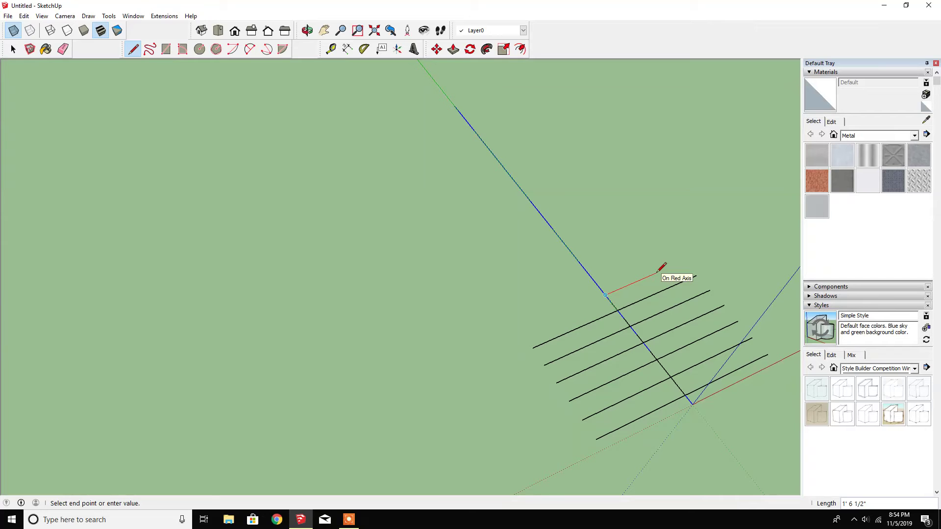
{"action": "type", "text": "28.875"}
{"action": "key", "text": "Return"}
{"action": "key", "text": "Escape"}
{"action": "left_click", "coordinate": [605, 295]}
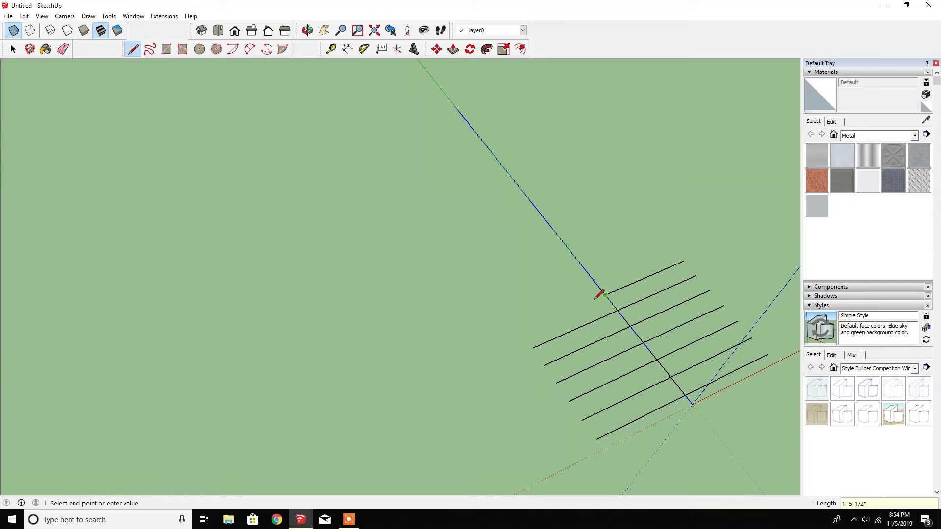
{"action": "left_click", "coordinate": [521, 331]}
{"action": "key", "text": "Escape"}
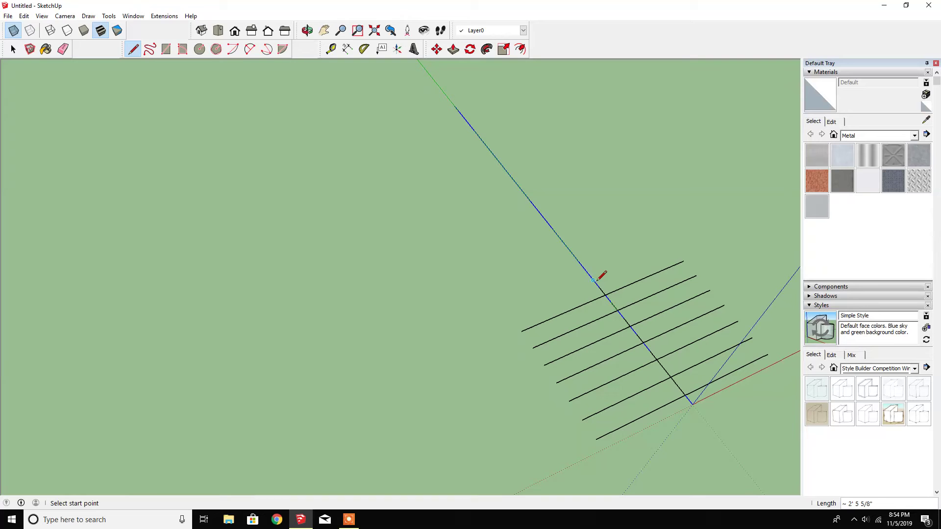
Step: Add another row with halves of 28.375 and 28.75
{"action": "left_click", "coordinate": [593, 280]}
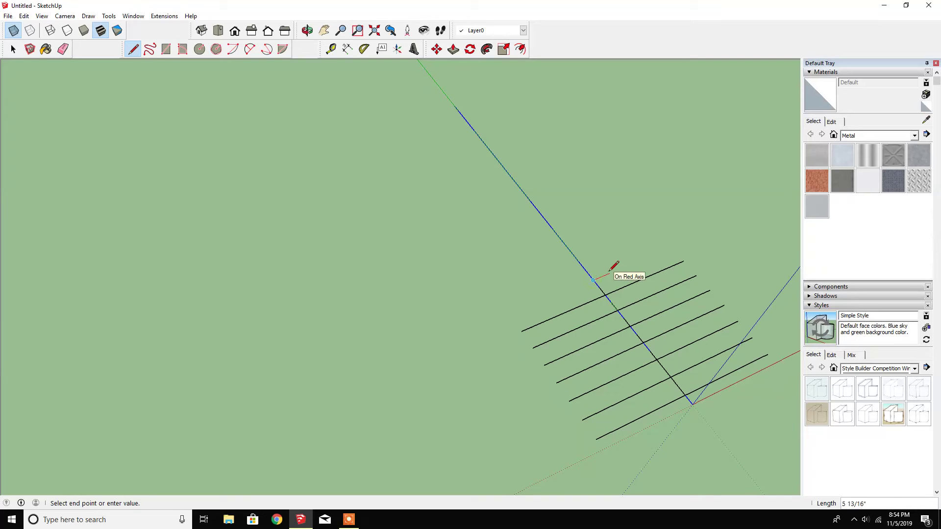
{"action": "type", "text": "28.3"}
{"action": "type", "text": "75"}
{"action": "key", "text": "Return"}
{"action": "left_click", "coordinate": [593, 280]}
{"action": "type", "text": "28.75"}
{"action": "key", "text": "Return"}
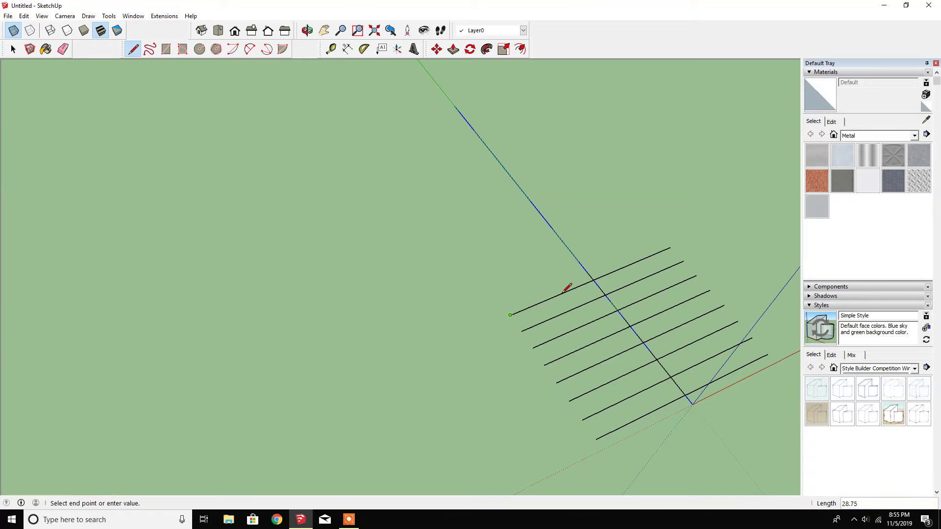
{"action": "key", "text": "Escape"}
Step: Draw a new row with 28.5-long halves along the red axis
{"action": "left_click", "coordinate": [581, 266]}
{"action": "type", "text": "28.5"}
{"action": "key", "text": "Return"}
{"action": "key", "text": "Escape"}
{"action": "left_click", "coordinate": [581, 266]}
{"action": "type", "text": "28"}
{"action": "key", "text": "Return"}
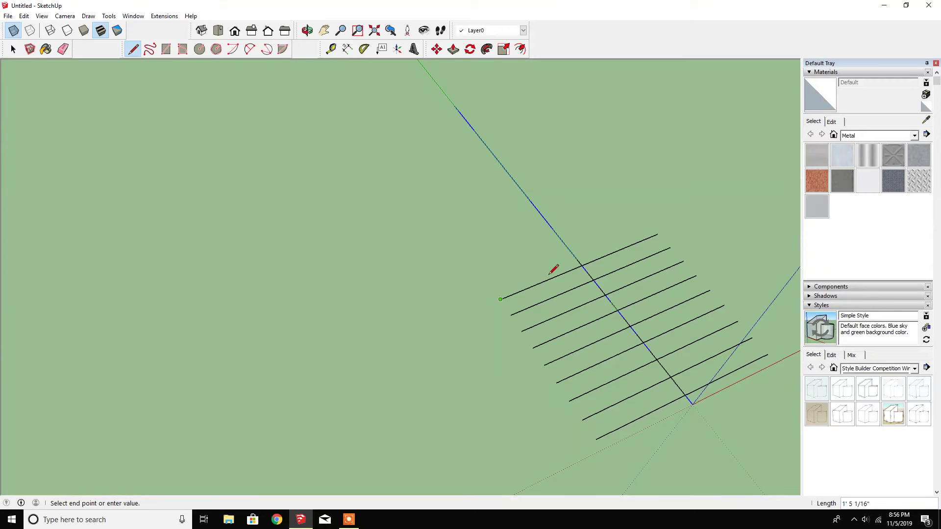
{"action": "key", "text": "Escape"}
Step: After a few misplaced starts, draw a 28.25-long red-axis half for the next row
{"action": "left_click", "coordinate": [570, 252]}
{"action": "key", "text": "Escape"}
{"action": "left_click", "coordinate": [576, 259]}
{"action": "key", "text": "Escape"}
{"action": "left_click", "coordinate": [581, 265]}
{"action": "key", "text": "Escape"}
{"action": "left_click", "coordinate": [571, 251]}
{"action": "type", "text": "28"}
{"action": "key", "text": "Return"}
{"action": "key", "text": "Escape"}
Step: Add that row's opposite 28.25-long half and start another row higher up
{"action": "left_click", "coordinate": [570, 252]}
{"action": "type", "text": "28"}
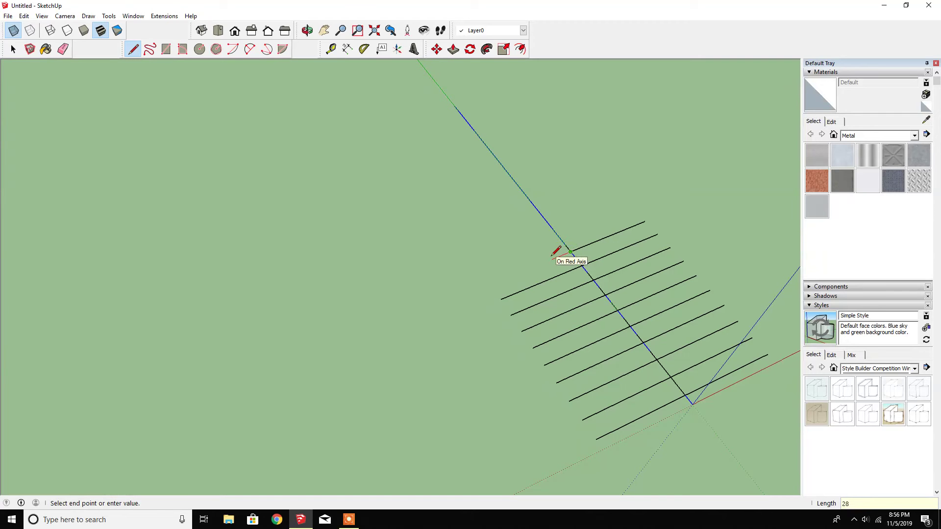
{"action": "key", "text": "Return"}
{"action": "key", "text": "Escape"}
{"action": "left_click", "coordinate": [692, 404]}
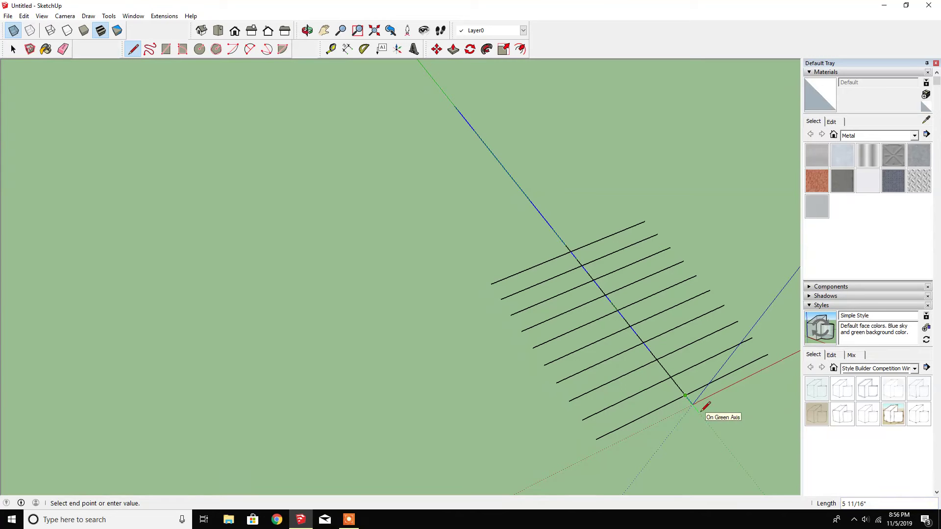
{"action": "key", "text": "Escape"}
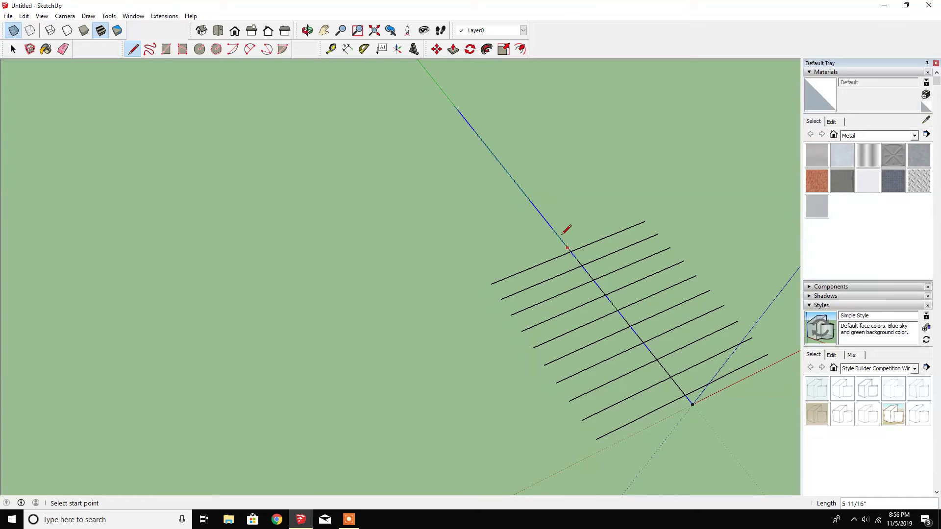
{"action": "left_click", "coordinate": [560, 237]}
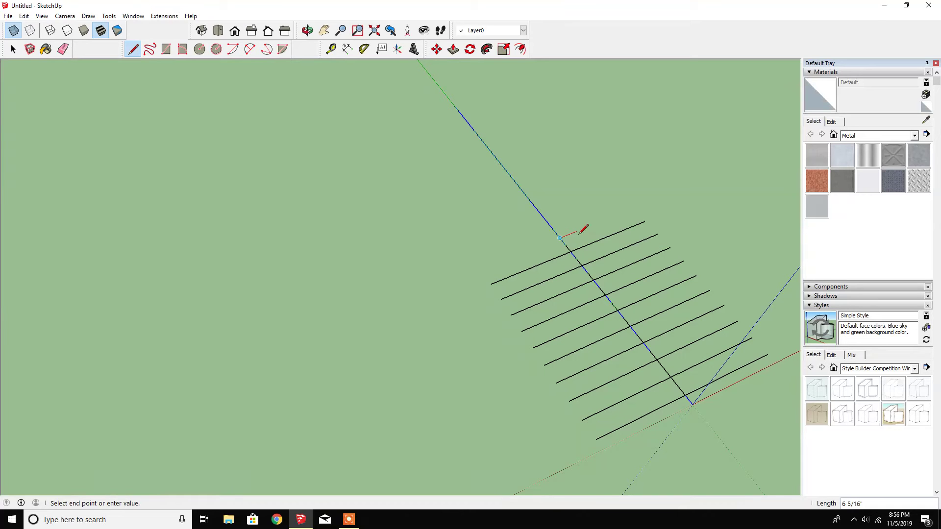
Step: Draw a 27.75-long row along red on both sides of the blue edge
{"action": "type", "text": "27."}
{"action": "type", "text": "75"}
{"action": "key", "text": "Return"}
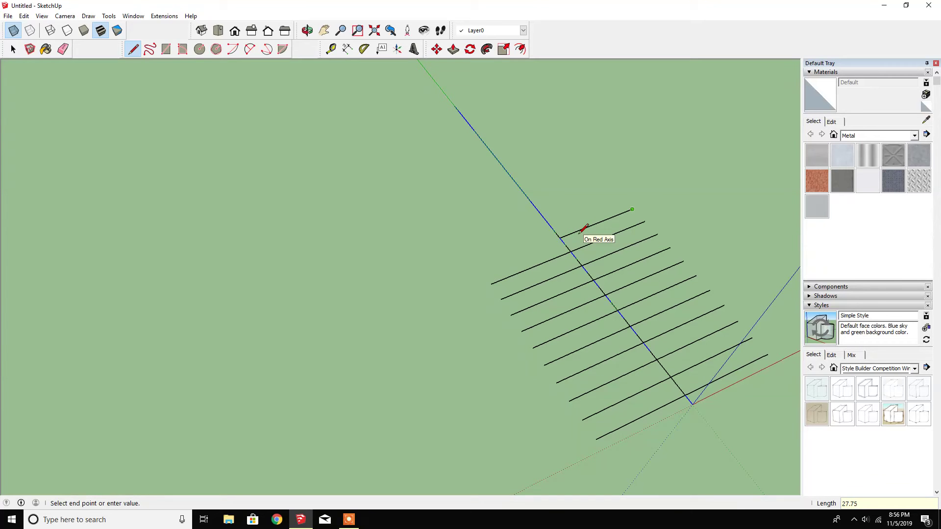
{"action": "key", "text": "Escape"}
{"action": "left_click", "coordinate": [560, 239]}
{"action": "type", "text": "27"}
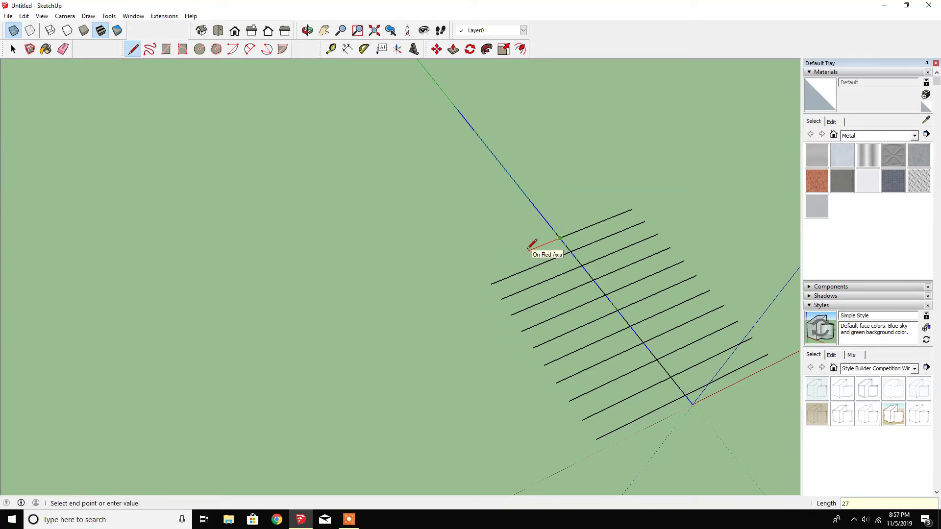
{"action": "key", "text": "Return"}
{"action": "key", "text": "Escape"}
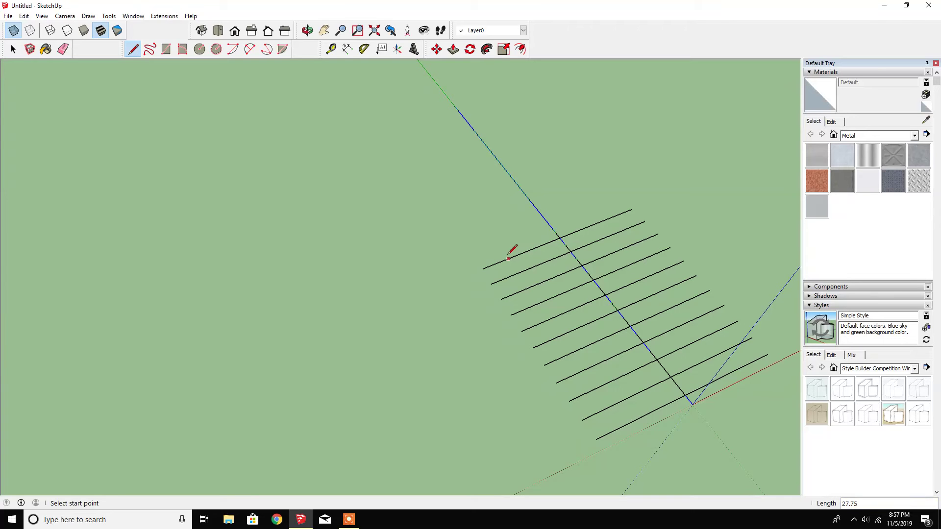
Step: Add the next row higher up, about 25 long on each side
{"action": "left_click", "coordinate": [549, 224]}
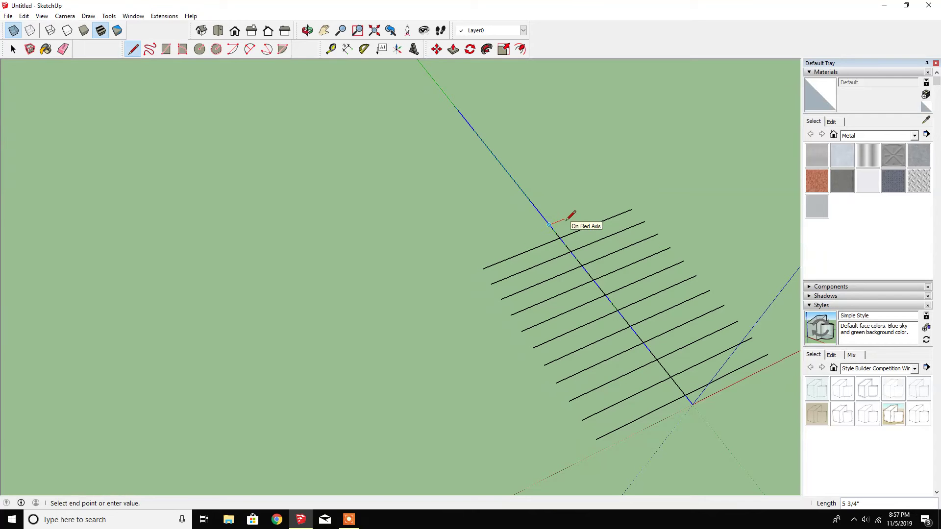
{"action": "type", "text": "25.5"}
{"action": "key", "text": "Return"}
{"action": "key", "text": "Return"}
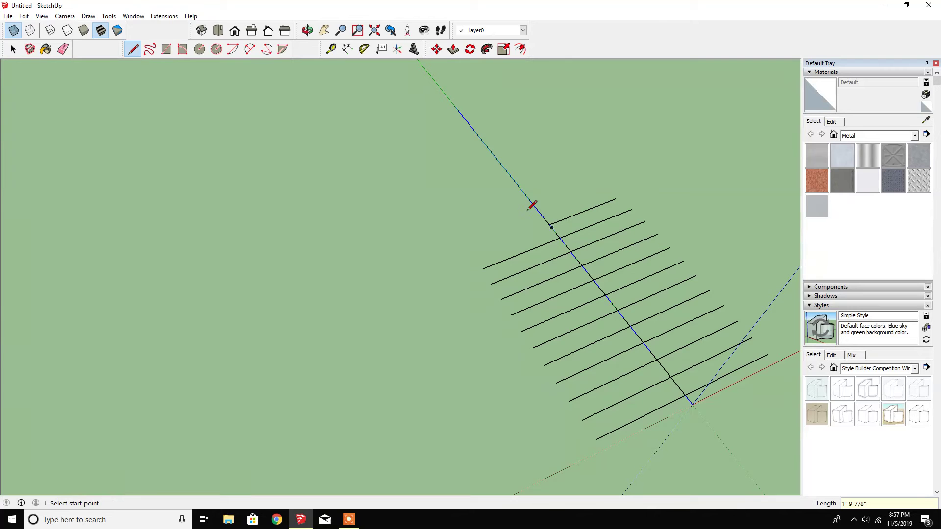
{"action": "left_click", "coordinate": [549, 225]}
{"action": "type", "text": "25.5"}
{"action": "key", "text": "Return"}
Step: Add a 23.75-long row both ways from a higher point on the blue edge
{"action": "left_click", "coordinate": [539, 212]}
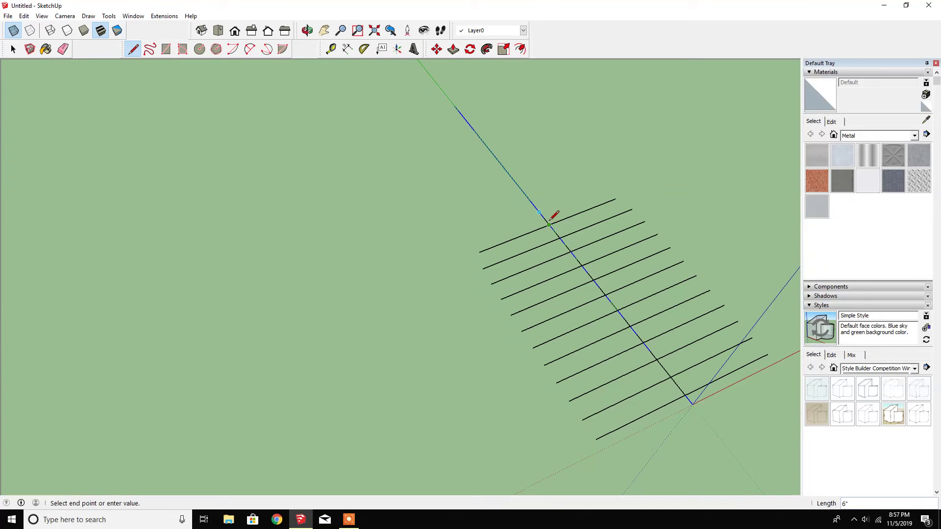
{"action": "type", "text": "23."}
{"action": "type", "text": "75"}
{"action": "key", "text": "Return"}
{"action": "key", "text": "Escape"}
{"action": "left_click", "coordinate": [539, 211]}
{"action": "type", "text": "23.75"}
{"action": "key", "text": "Return"}
{"action": "key", "text": "Escape"}
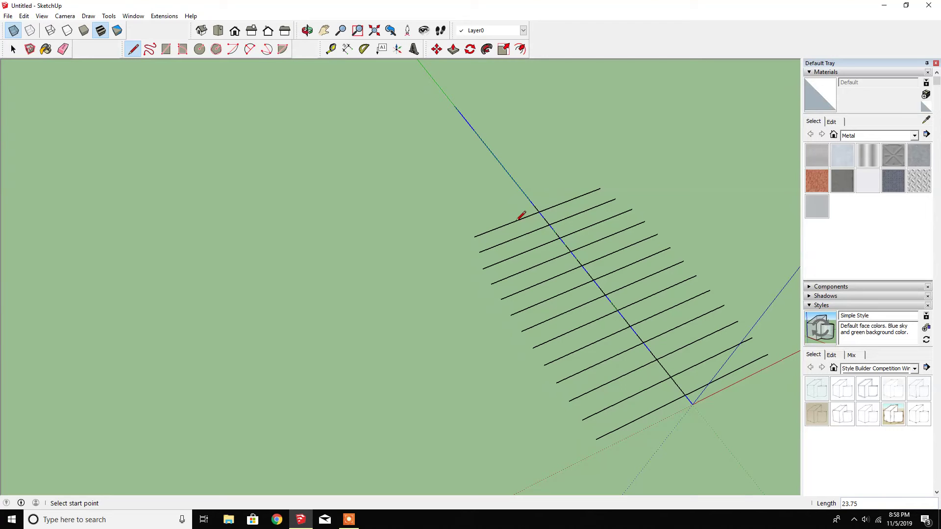
{"action": "left_click", "coordinate": [524, 194]}
{"action": "key", "text": "Escape"}
Step: Draw a 22.25 station line both ways along red from the blue axis
{"action": "scroll", "coordinate": [554, 206], "scroll_direction": "up", "scroll_amount": 3}
{"action": "left_click", "coordinate": [494, 186]}
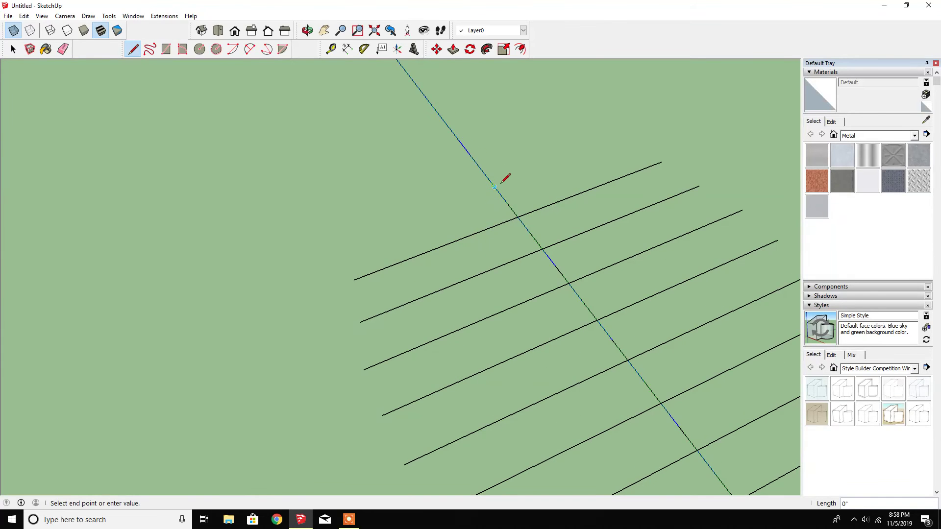
{"action": "type", "text": "22.25"}
{"action": "key", "text": "Return"}
{"action": "key", "text": "Escape"}
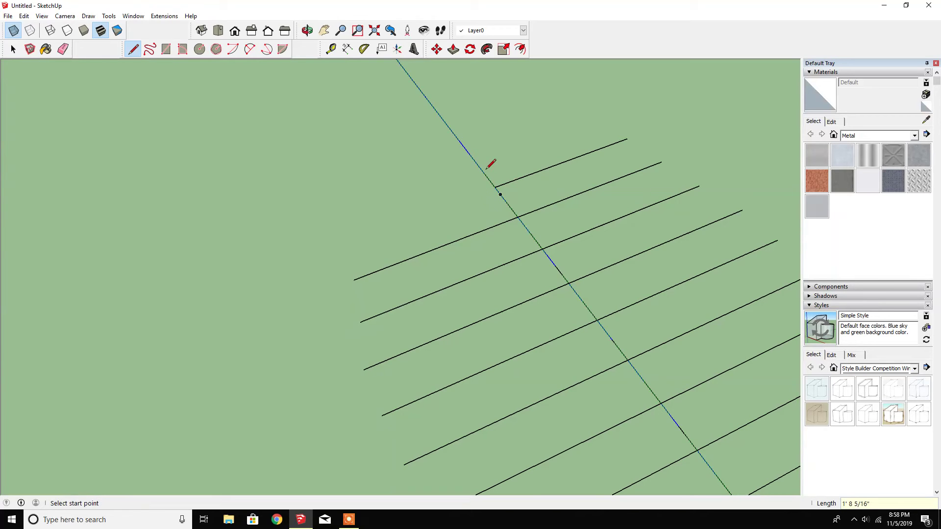
{"action": "left_click", "coordinate": [494, 186]}
{"action": "type", "text": "22.25"}
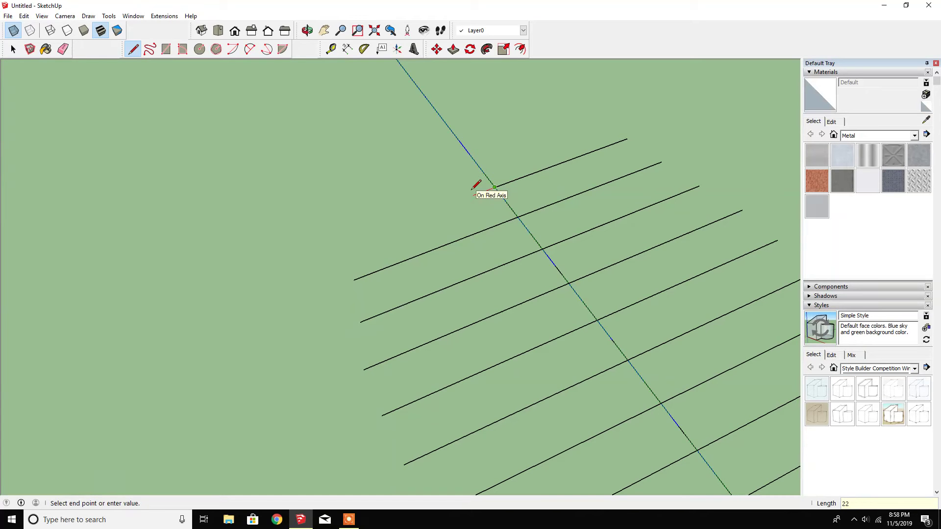
{"action": "key", "text": "Return"}
{"action": "key", "text": "Escape"}
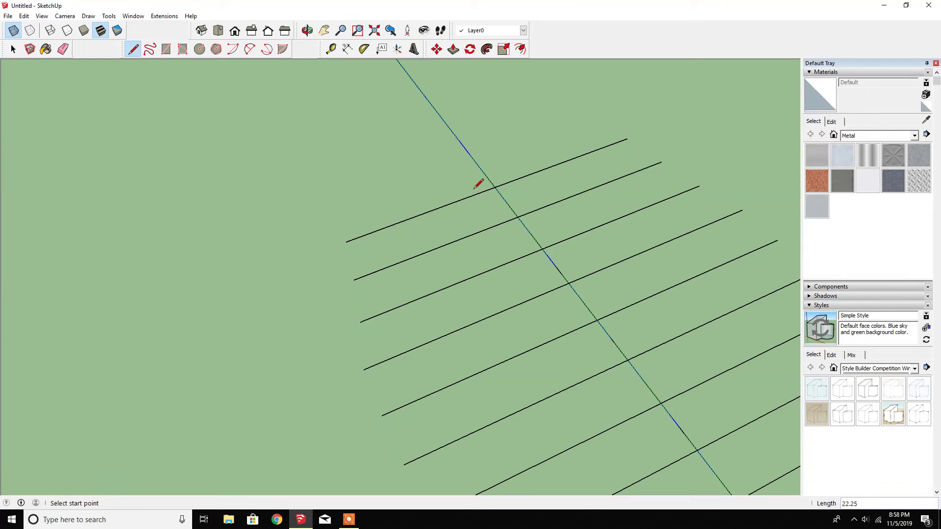
Step: Draw a 20.5 station line on each side of the blue axis
{"action": "left_click", "coordinate": [473, 159]}
{"action": "type", "text": "20.25"}
{"action": "key", "text": "BackSpace"}
{"action": "key", "text": "BackSpace"}
{"action": "type", "text": "5"}
{"action": "key", "text": "Return"}
{"action": "key", "text": "Escape"}
{"action": "left_click", "coordinate": [473, 160]}
{"action": "type", "text": "20."}
{"action": "key", "text": "Return"}
{"action": "key", "text": "Escape"}
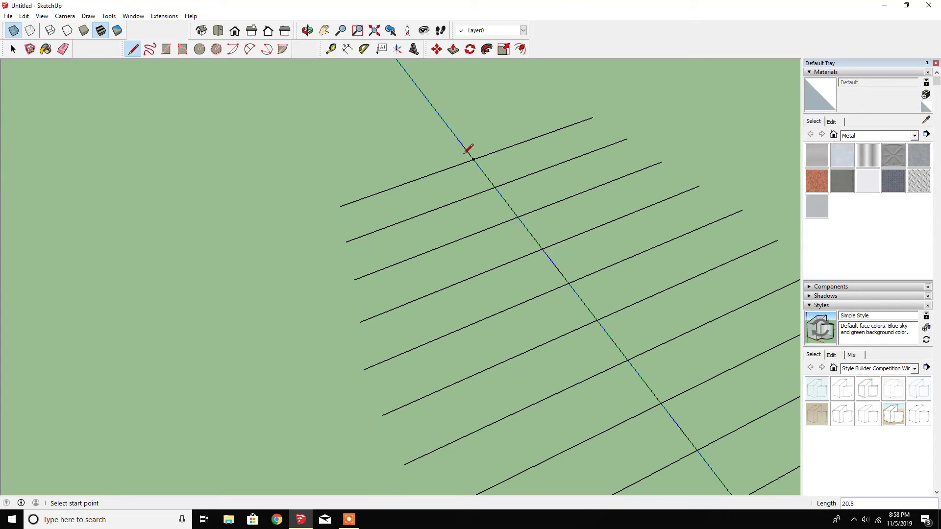
Step: Draw a 19 station line on each side of the blue axis
{"action": "left_click", "coordinate": [453, 133]}
{"action": "type", "text": "19."}
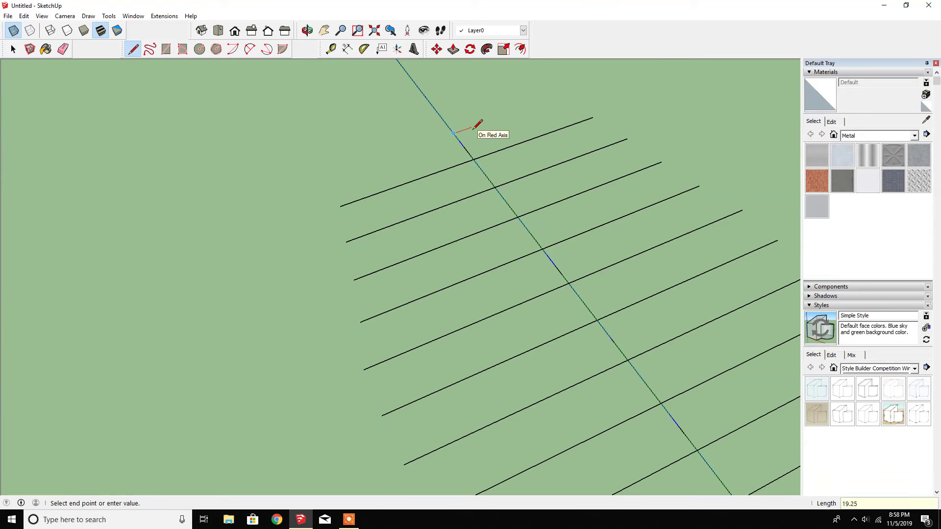
{"action": "key", "text": "Return"}
{"action": "key", "text": "Escape"}
{"action": "left_click", "coordinate": [453, 133]}
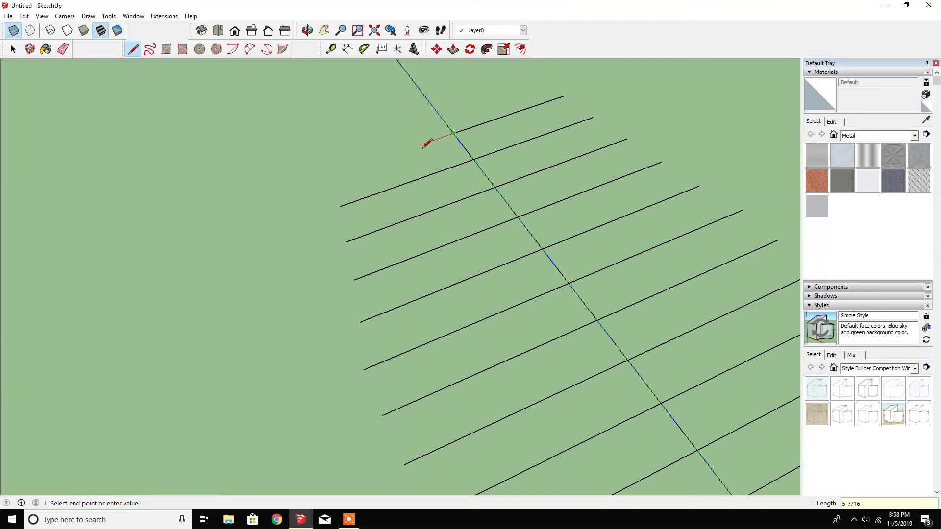
{"action": "type", "text": "19.25"}
{"action": "key", "text": "Return"}
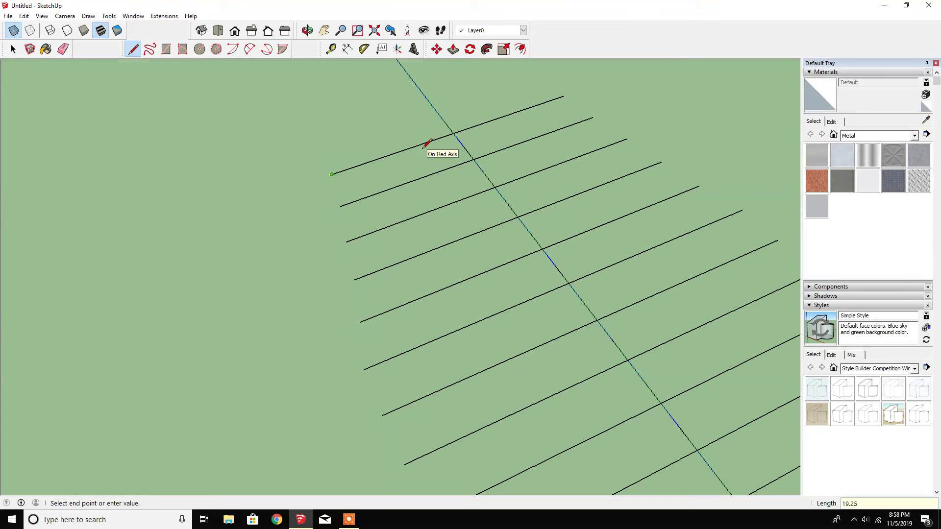
{"action": "key", "text": "Escape"}
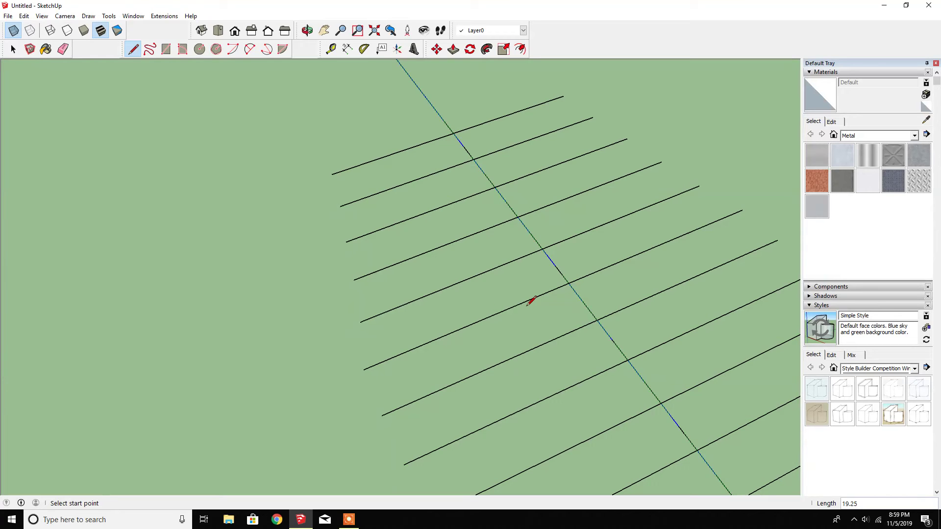
Step: Cap the ladder with a 17.75 station line on each side
{"action": "left_click", "coordinate": [435, 109]}
{"action": "type", "text": "17"}
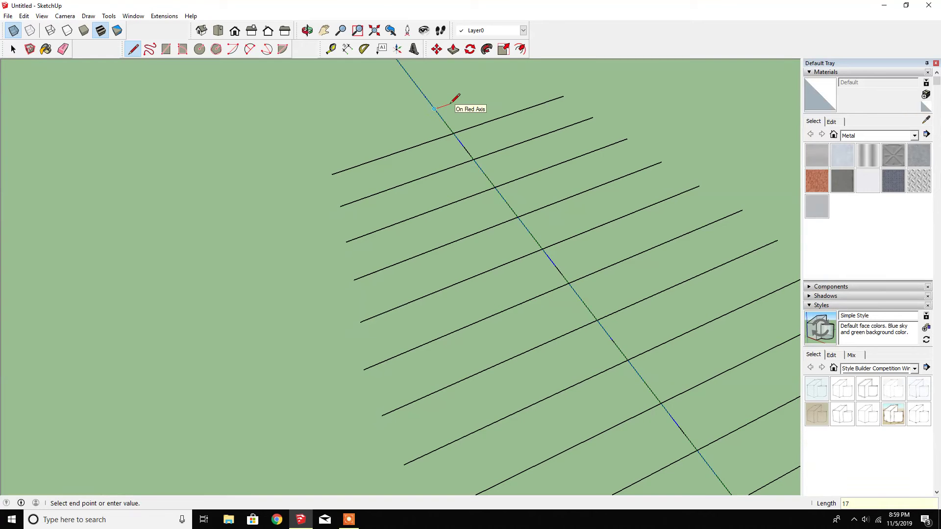
{"action": "type", "text": ".75"}
{"action": "key", "text": "Return"}
{"action": "key", "text": "Escape"}
{"action": "left_click", "coordinate": [434, 108]}
{"action": "type", "text": "17"}
{"action": "key", "text": "Return"}
{"action": "key", "text": "Escape"}
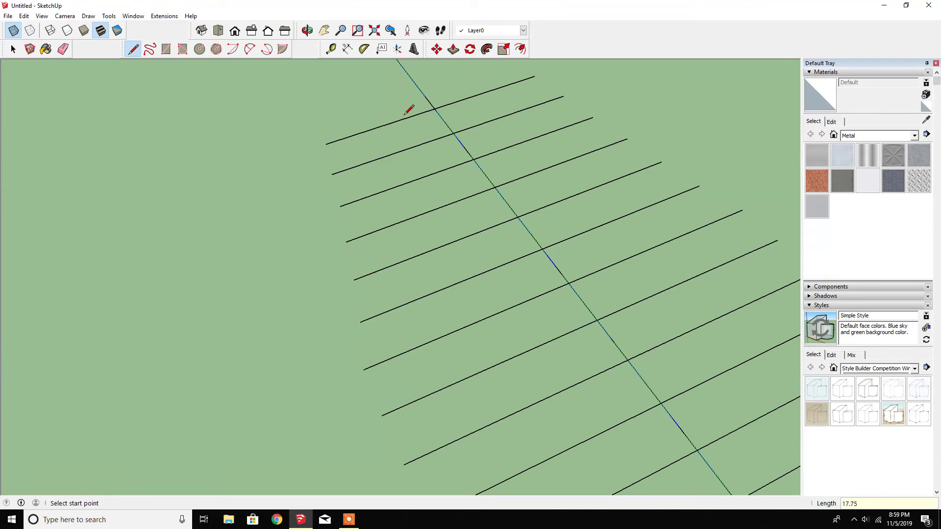
Step: Draw a 16-long row both ways along red from the blue axis
{"action": "scroll", "coordinate": [773, 446], "scroll_direction": "down", "scroll_amount": 2}
{"action": "scroll", "coordinate": [505, 196], "scroll_direction": "up", "scroll_amount": 1}
{"action": "scroll", "coordinate": [518, 177], "scroll_direction": "up", "scroll_amount": 1}
{"action": "left_click", "coordinate": [527, 207]}
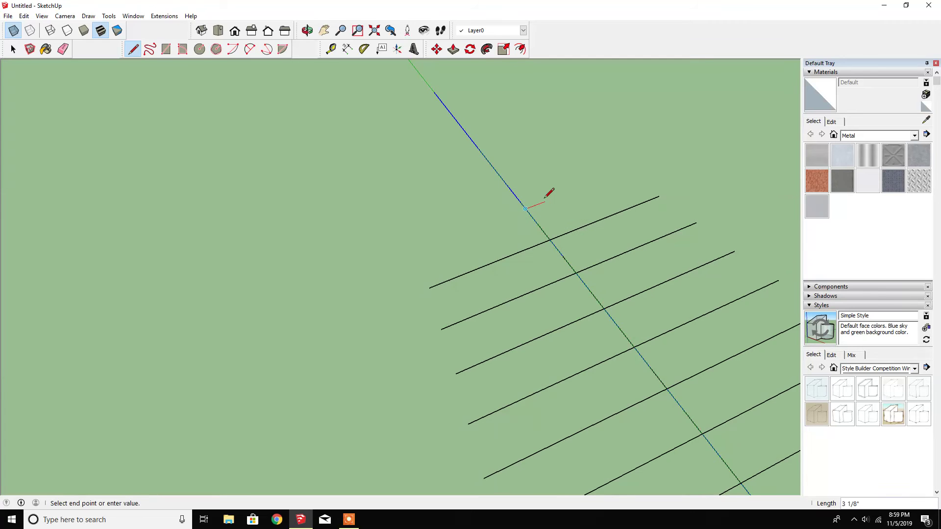
{"action": "type", "text": "16"}
{"action": "key", "text": "Return"}
{"action": "key", "text": "Escape"}
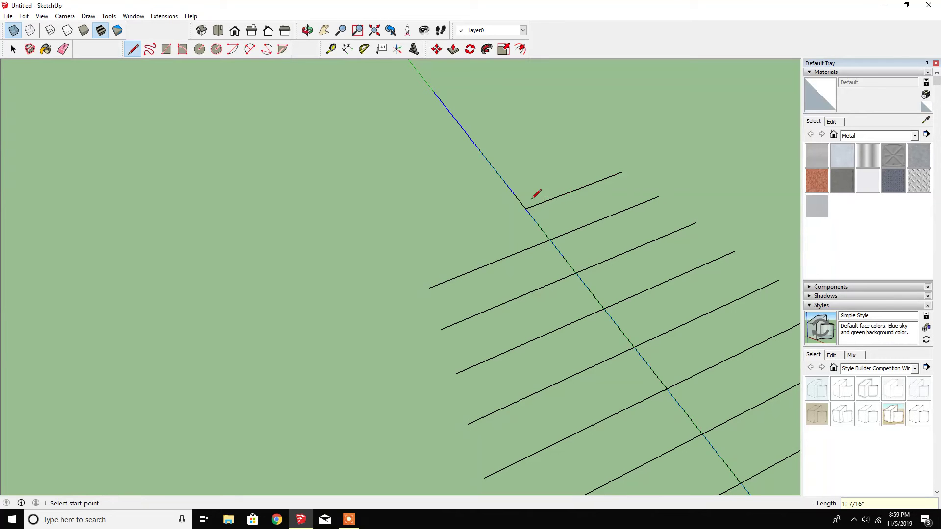
{"action": "left_click", "coordinate": [525, 208]}
{"action": "type", "text": "16"}
{"action": "key", "text": "Return"}
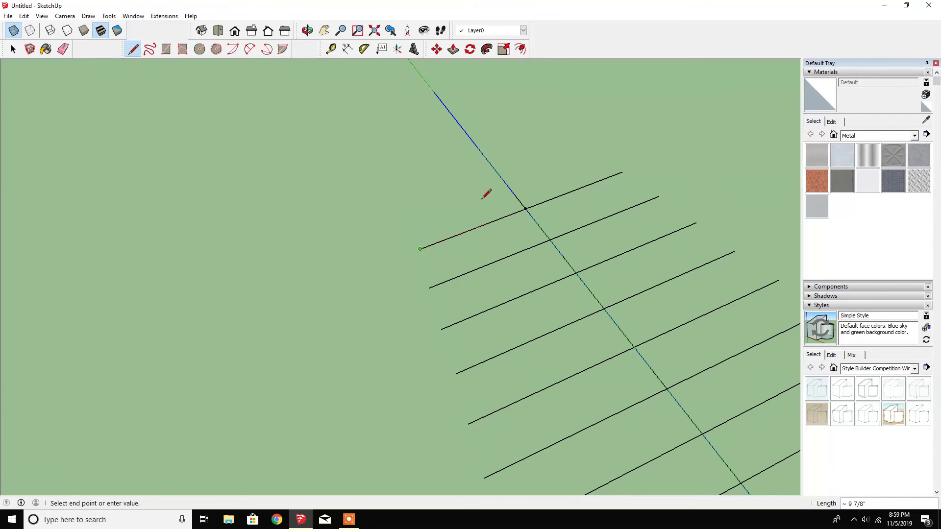
{"action": "key", "text": "Escape"}
Step: Draw a 14.25-long row on each side of the blue axis
{"action": "left_click", "coordinate": [503, 180]}
{"action": "type", "text": "14.2"}
{"action": "type", "text": "5"}
{"action": "key", "text": "Return"}
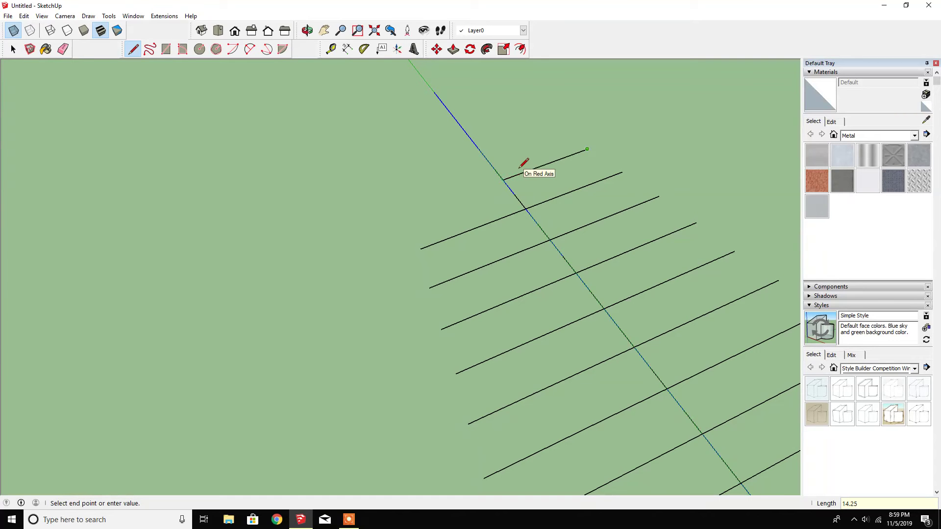
{"action": "key", "text": "Escape"}
{"action": "left_click", "coordinate": [503, 180]}
{"action": "type", "text": "14.25"}
{"action": "key", "text": "Return"}
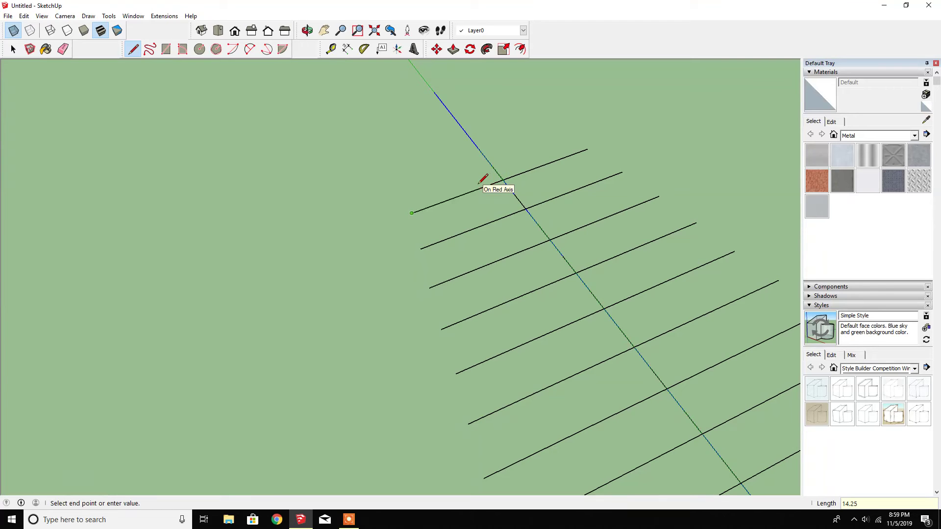
{"action": "key", "text": "Escape"}
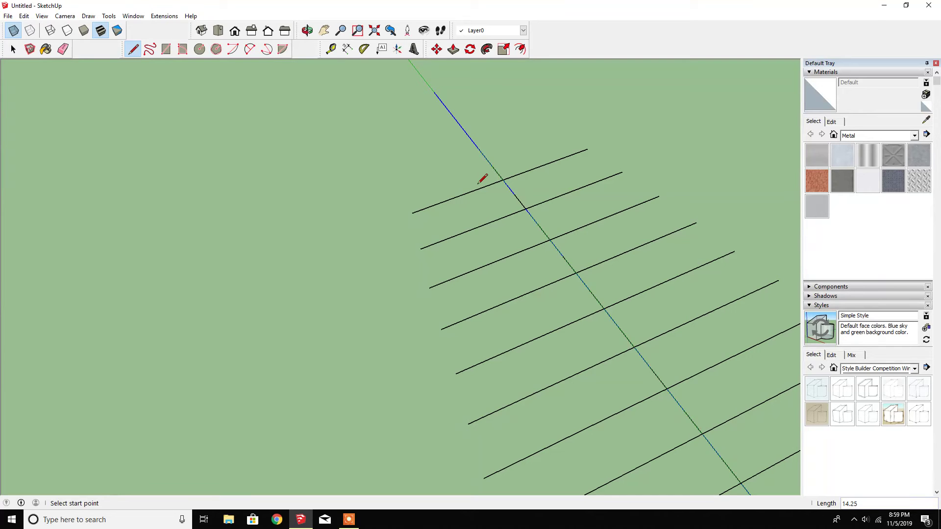
Step: Draw a 12.5-long row on each side of the blue axis
{"action": "left_click", "coordinate": [481, 153]}
{"action": "type", "text": "12.5"}
{"action": "key", "text": "Return"}
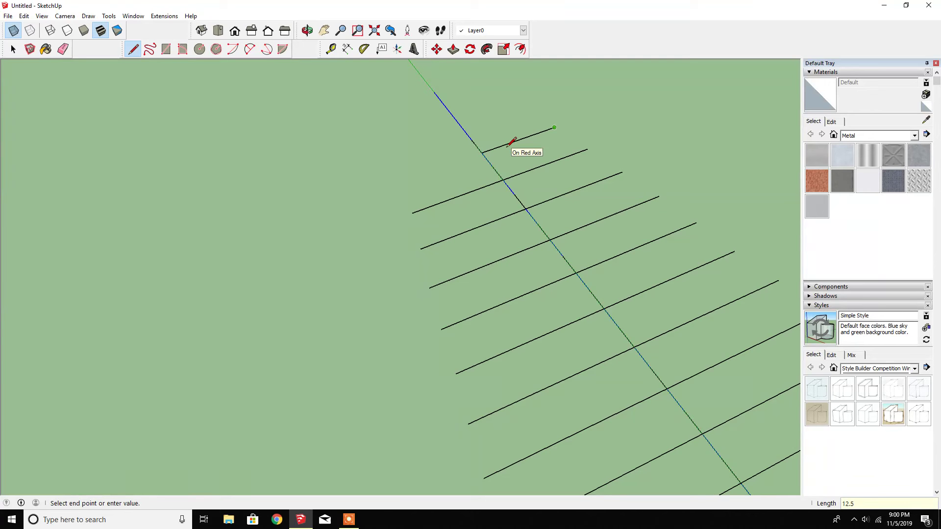
{"action": "key", "text": "Escape"}
{"action": "left_click", "coordinate": [481, 153]}
{"action": "type", "text": "12.5"}
{"action": "key", "text": "Return"}
{"action": "key", "text": "Escape"}
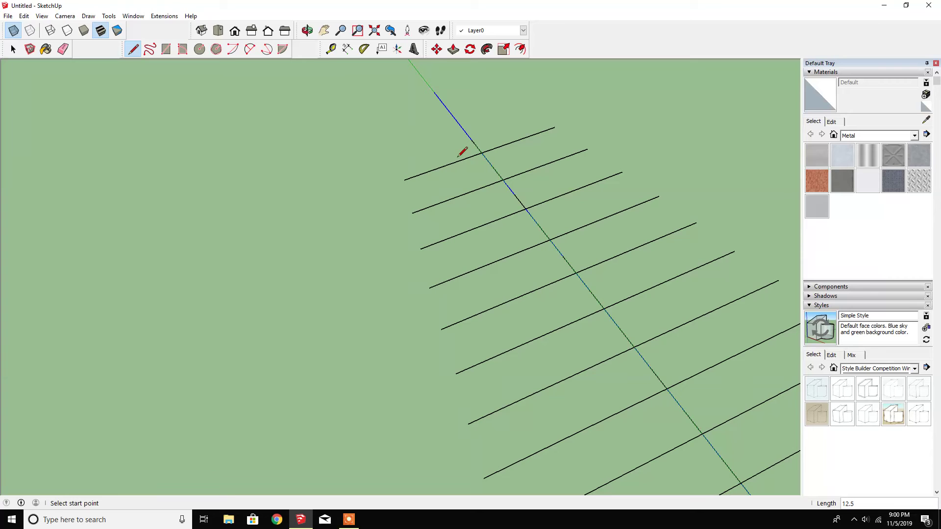
Step: Draw a 10.5-long top row on each side of the blue axis
{"action": "left_click", "coordinate": [463, 126]}
{"action": "type", "text": "10."}
{"action": "key", "text": "Return"}
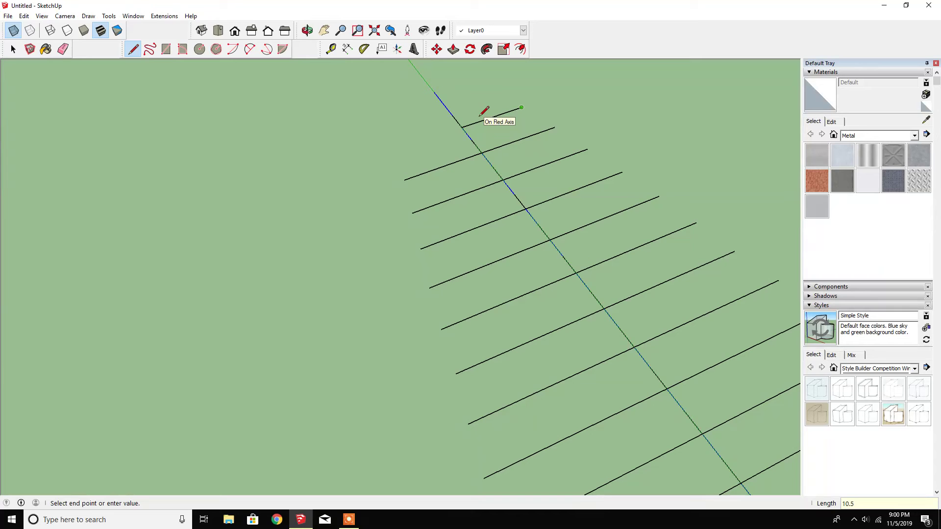
{"action": "key", "text": "Escape"}
{"action": "left_click", "coordinate": [461, 127]}
{"action": "type", "text": "10.5"}
{"action": "key", "text": "Return"}
{"action": "key", "text": "Escape"}
Step: Draw a short segment from the top station to the midpoint, then try selecting it
{"action": "left_click", "coordinate": [461, 127]}
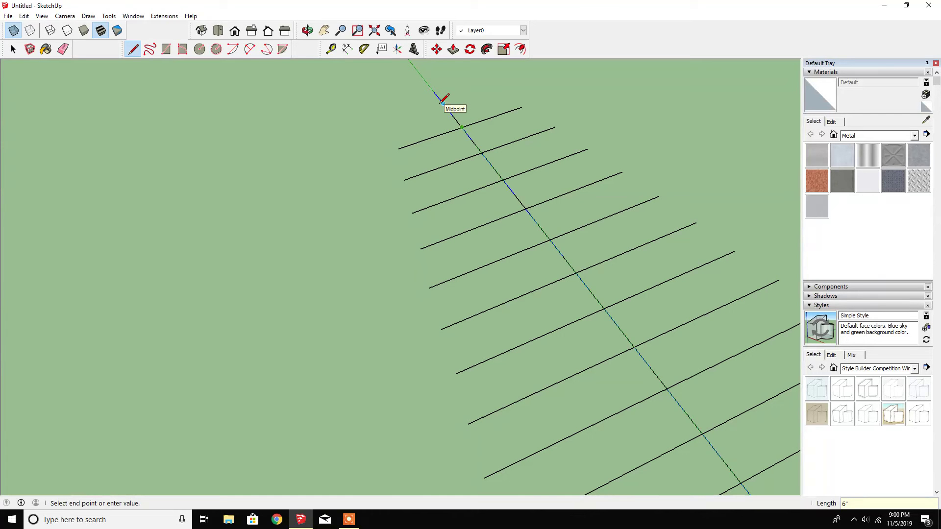
{"action": "left_click", "coordinate": [443, 102]}
{"action": "key", "text": "Escape"}
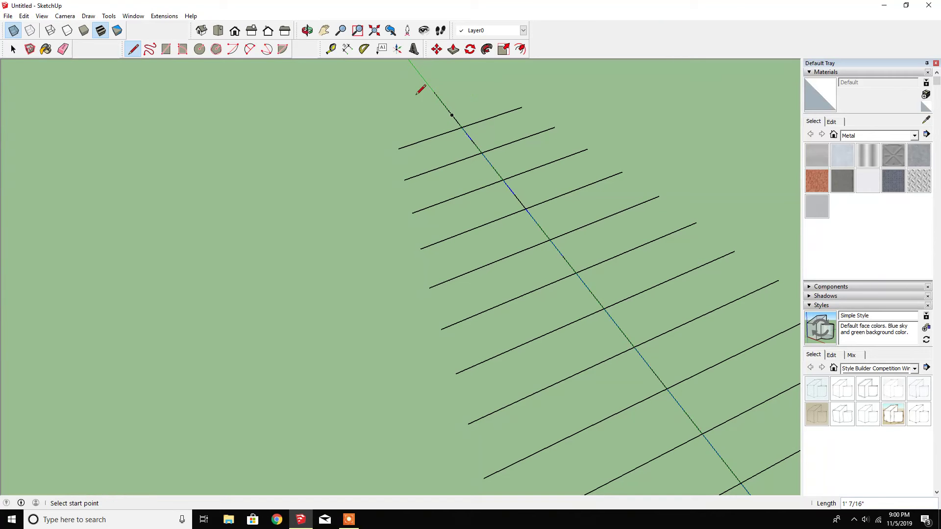
{"action": "left_click", "coordinate": [13, 48]}
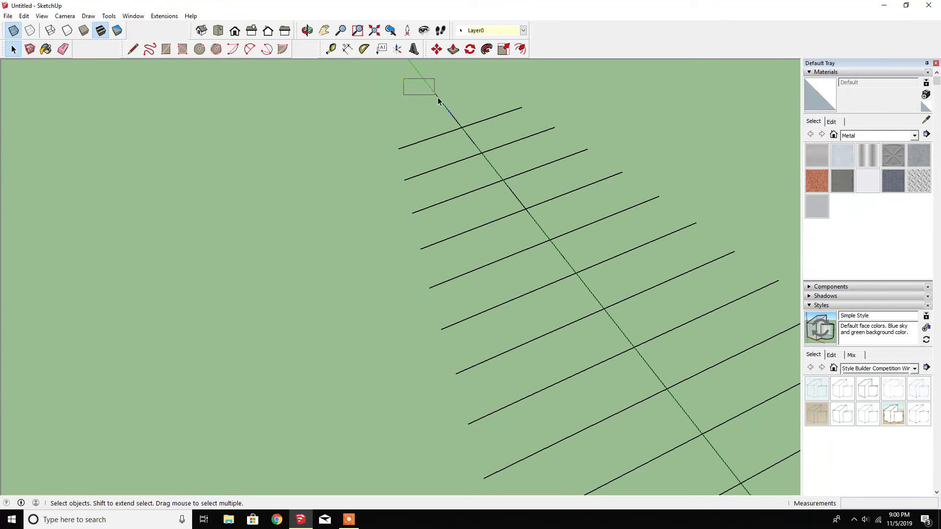
{"action": "left_click_drag", "start_coordinate": [437, 100], "coordinate": [463, 128]}
{"action": "left_click", "coordinate": [645, 139]}
{"action": "left_click", "coordinate": [456, 125]}
{"action": "left_click", "coordinate": [456, 125]}
{"action": "scroll", "coordinate": [363, 127], "scroll_direction": "down", "scroll_amount": 2}
{"action": "scroll", "coordinate": [295, 101], "scroll_direction": "down", "scroll_amount": 3}
{"action": "scroll", "coordinate": [296, 101], "scroll_direction": "down", "scroll_amount": 1}
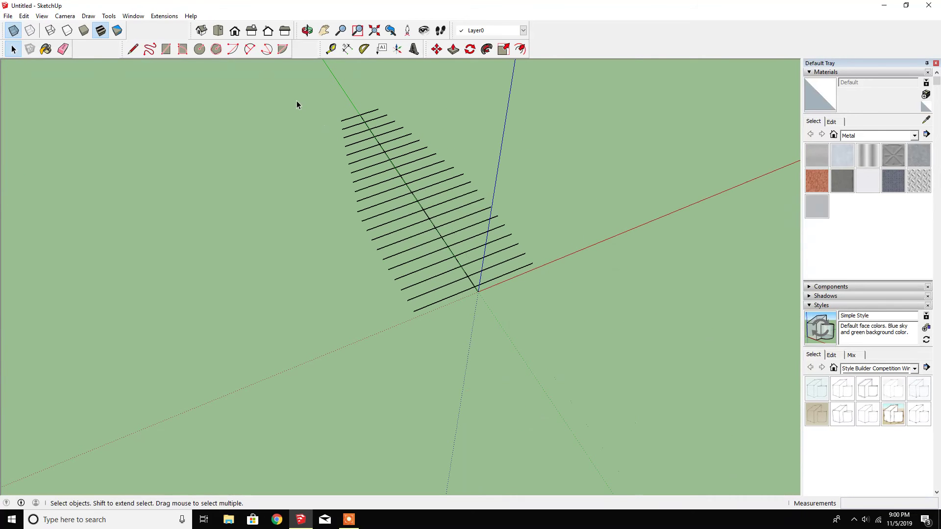
{"action": "scroll", "coordinate": [470, 302], "scroll_direction": "up", "scroll_amount": 2}
{"action": "scroll", "coordinate": [481, 292], "scroll_direction": "up", "scroll_amount": 2}
{"action": "scroll", "coordinate": [495, 294], "scroll_direction": "up", "scroll_amount": 2}
Step: Draw a 6-inch line along green from the origin and short crosswise lines on the green axis
{"action": "left_click", "coordinate": [132, 49]}
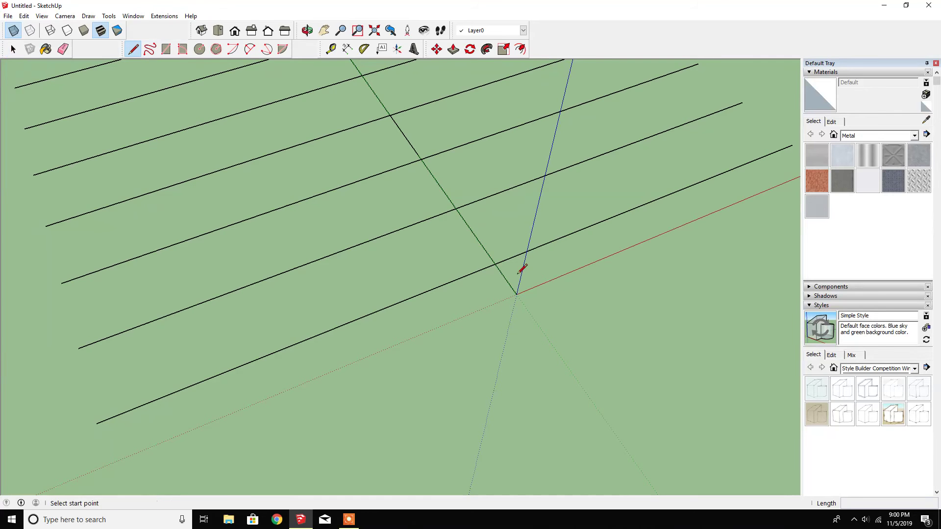
{"action": "left_click", "coordinate": [495, 262]}
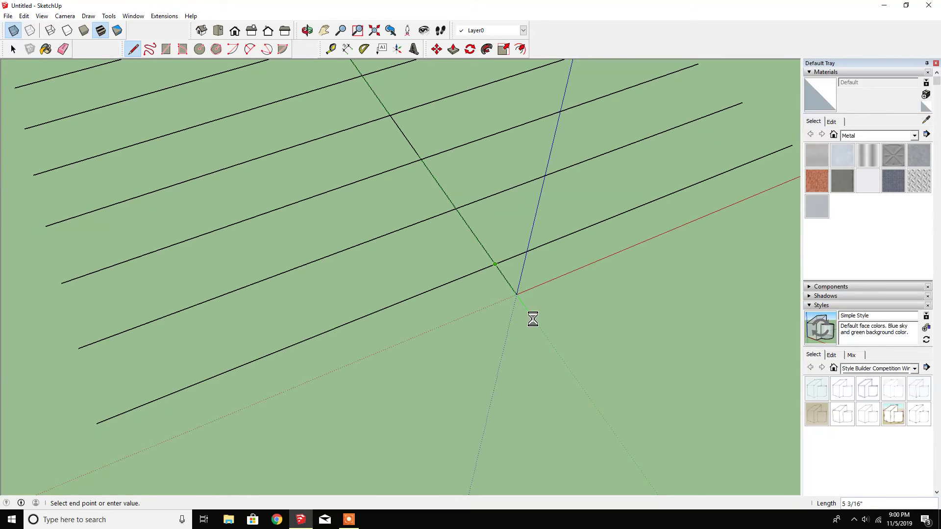
{"action": "type", "text": "6"}
{"action": "key", "text": "Return"}
{"action": "scroll", "coordinate": [414, 417], "scroll_direction": "down", "scroll_amount": 2}
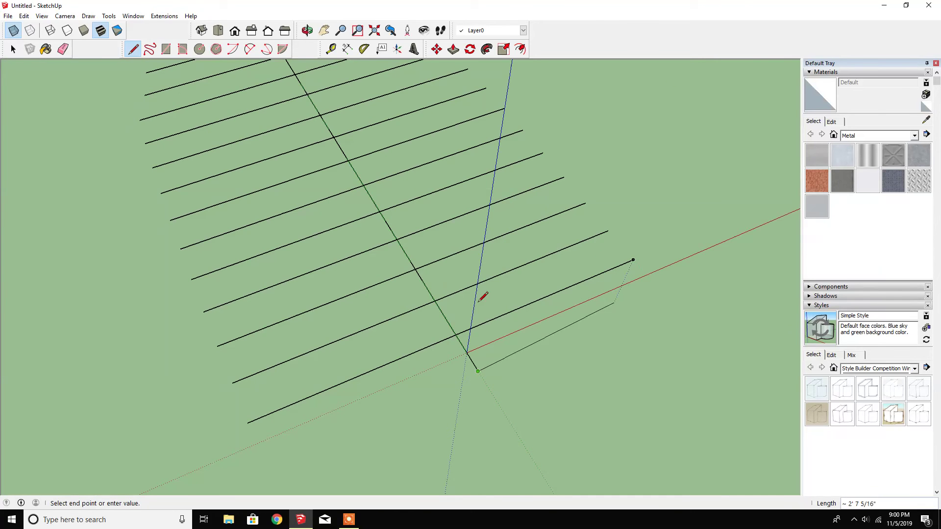
{"action": "scroll", "coordinate": [465, 346], "scroll_direction": "down", "scroll_amount": 2}
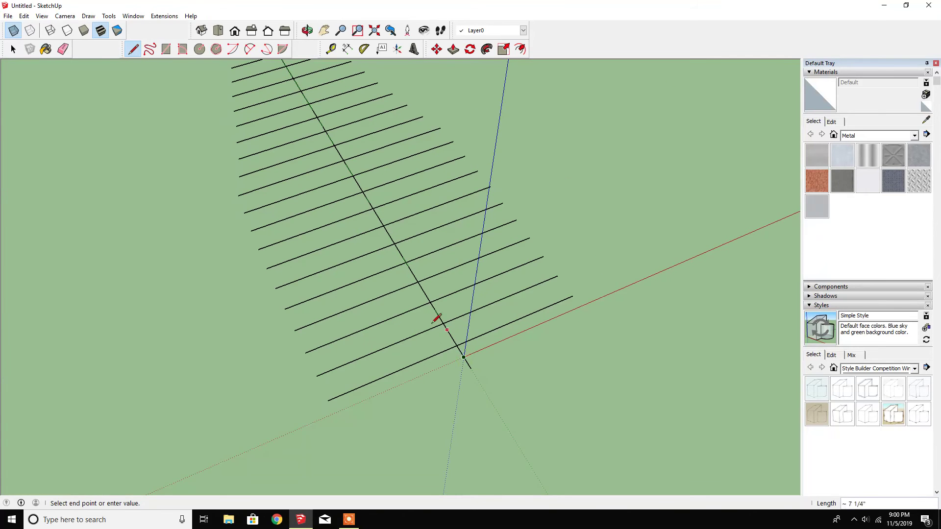
{"action": "scroll", "coordinate": [377, 325], "scroll_direction": "down", "scroll_amount": 2}
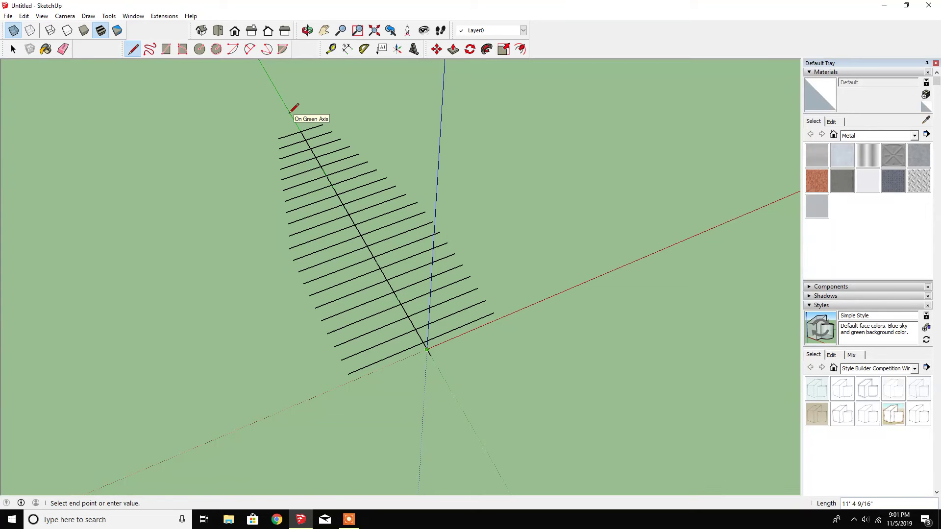
{"action": "key", "text": "Escape"}
{"action": "left_click", "coordinate": [431, 353]}
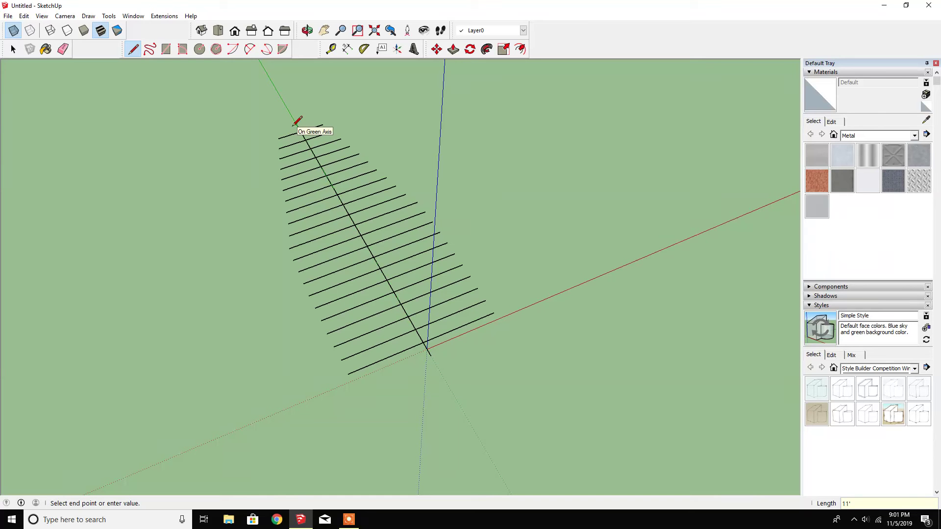
{"action": "scroll", "coordinate": [328, 91], "scroll_direction": "up", "scroll_amount": 1}
{"action": "scroll", "coordinate": [314, 105], "scroll_direction": "up", "scroll_amount": 1}
{"action": "left_click", "coordinate": [311, 117]}
{"action": "scroll", "coordinate": [311, 117], "scroll_direction": "up", "scroll_amount": 1}
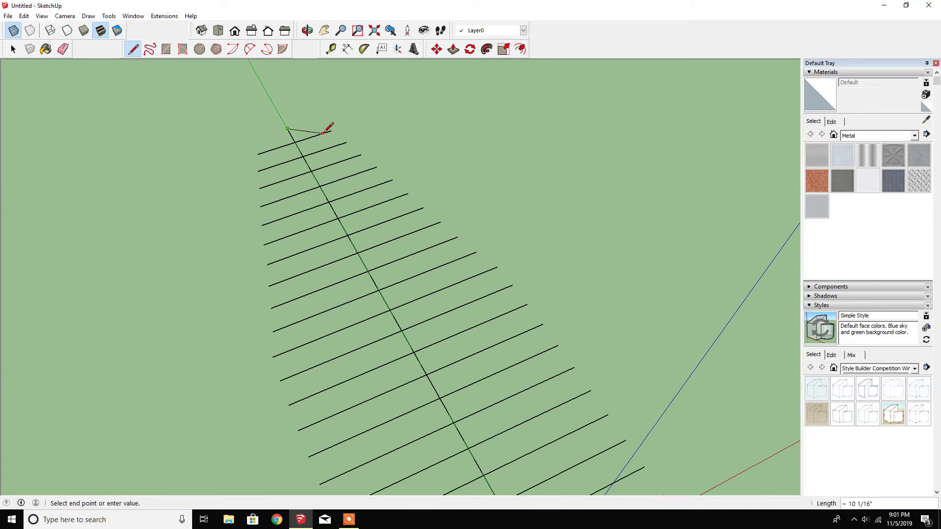
{"action": "left_click", "coordinate": [322, 118]}
{"action": "key", "text": "Escape"}
{"action": "left_click", "coordinate": [287, 128]}
{"action": "key", "text": "Escape"}
Step: Orbit to the floor base and draw a base line from the origin along red
{"action": "middle_click_drag", "start_coordinate": [168, 118], "coordinate": [349, 334]}
{"action": "left_click", "coordinate": [362, 367]}
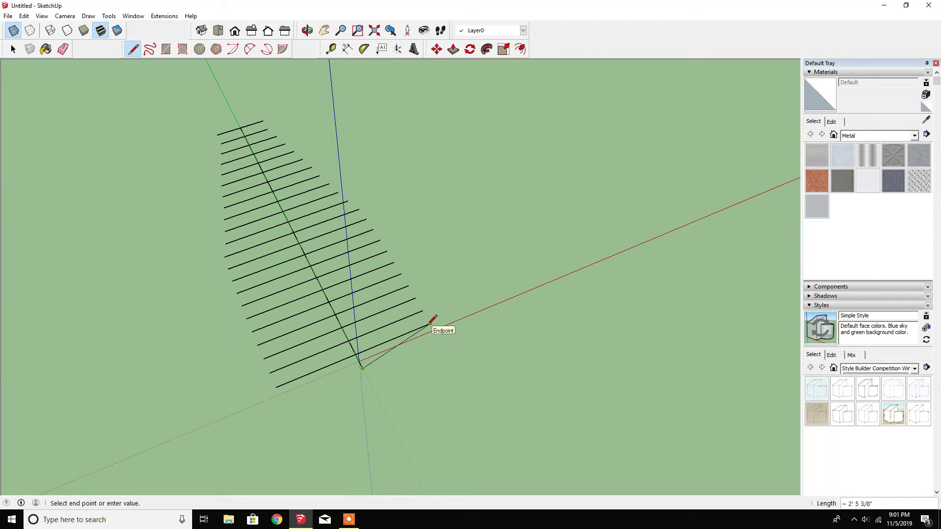
{"action": "left_click", "coordinate": [438, 337]}
{"action": "key", "text": "Escape"}
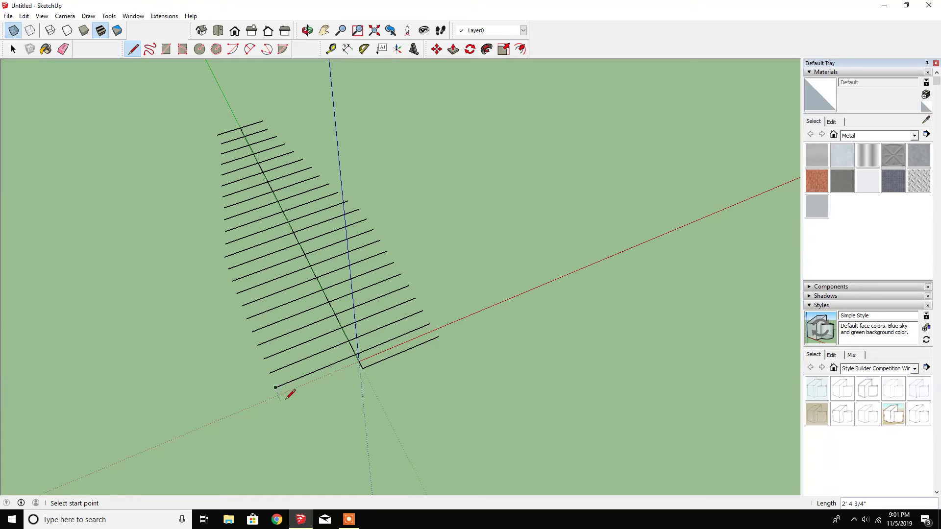
Step: Draw the left side edge up from the origin, closing the lowest stripes into faces
{"action": "left_click", "coordinate": [363, 368]}
{"action": "left_click", "coordinate": [282, 402]}
{"action": "left_click", "coordinate": [276, 388]}
{"action": "left_click", "coordinate": [270, 373]}
{"action": "left_click", "coordinate": [269, 373]}
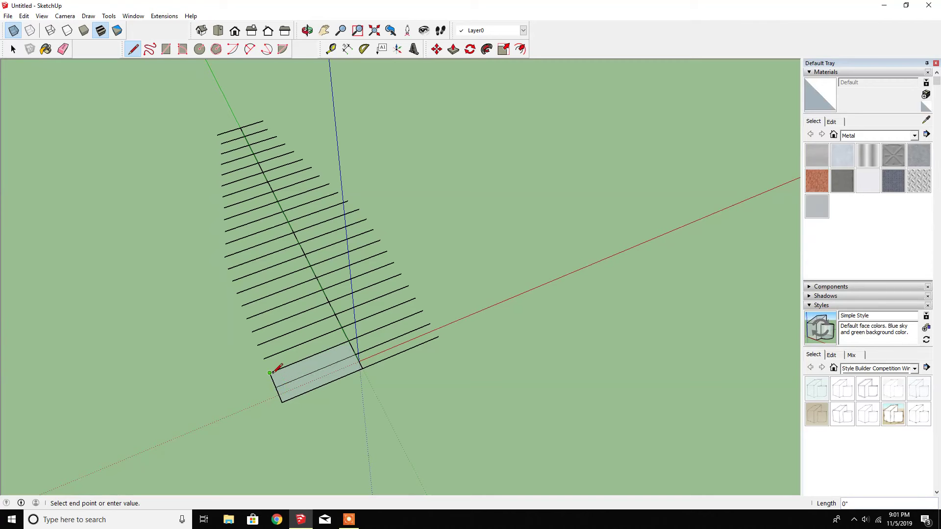
{"action": "left_click", "coordinate": [264, 359]}
{"action": "left_click", "coordinate": [258, 345]}
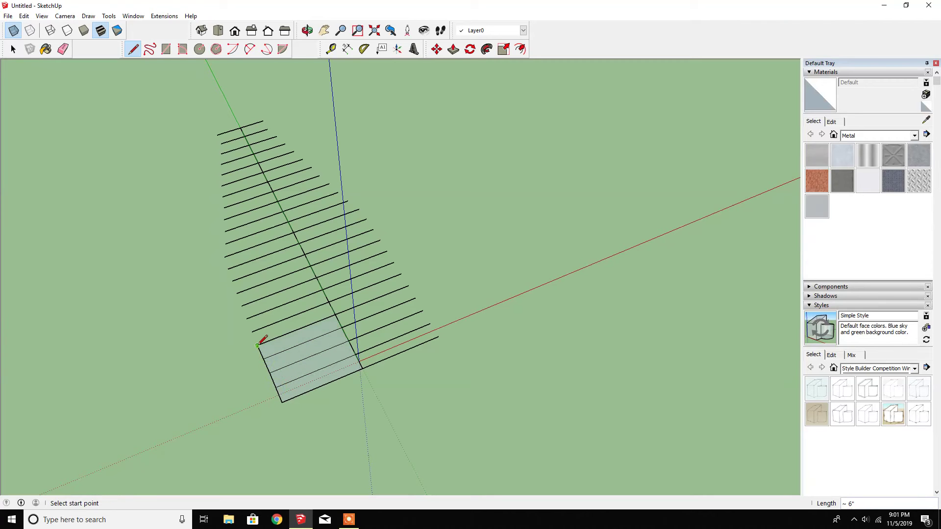
{"action": "left_click", "coordinate": [251, 331]}
{"action": "left_click", "coordinate": [246, 318]}
{"action": "left_click", "coordinate": [253, 332]}
{"action": "left_click", "coordinate": [241, 306]}
{"action": "left_click", "coordinate": [241, 306]}
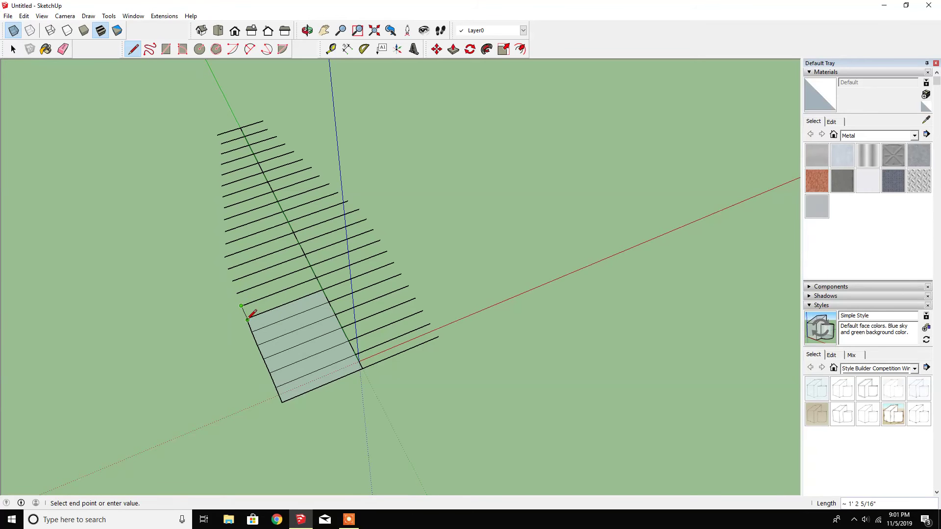
Step: Cancel the pending edge and undo the stray short edge
{"action": "scroll", "coordinate": [234, 300], "scroll_direction": "up", "scroll_amount": 2}
{"action": "scroll", "coordinate": [234, 300], "scroll_direction": "up", "scroll_amount": 1}
{"action": "scroll", "coordinate": [234, 300], "scroll_direction": "up", "scroll_amount": 2}
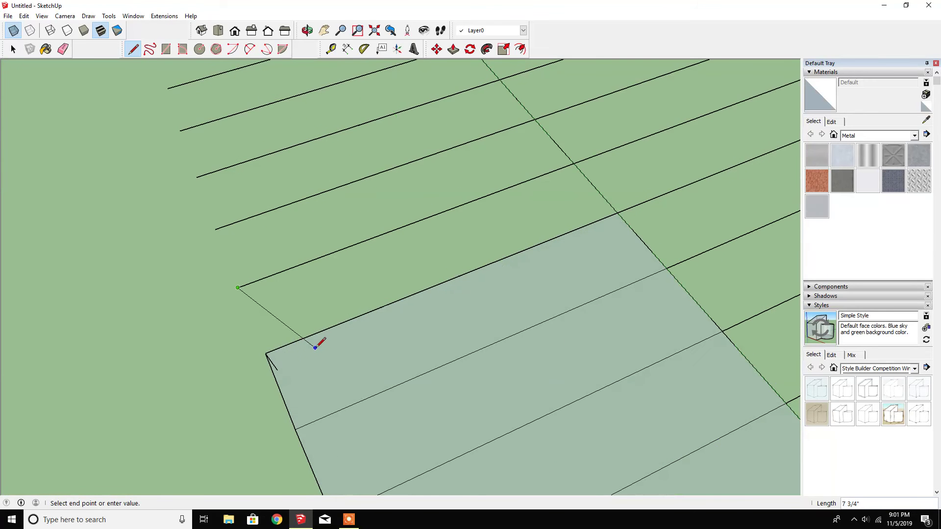
{"action": "key", "text": "Escape"}
{"action": "key", "text": "ctrl+z"}
Step: Redraw the left edge upward, closing the next stripes into shaded faces
{"action": "left_click", "coordinate": [265, 352]}
{"action": "left_click", "coordinate": [295, 429]}
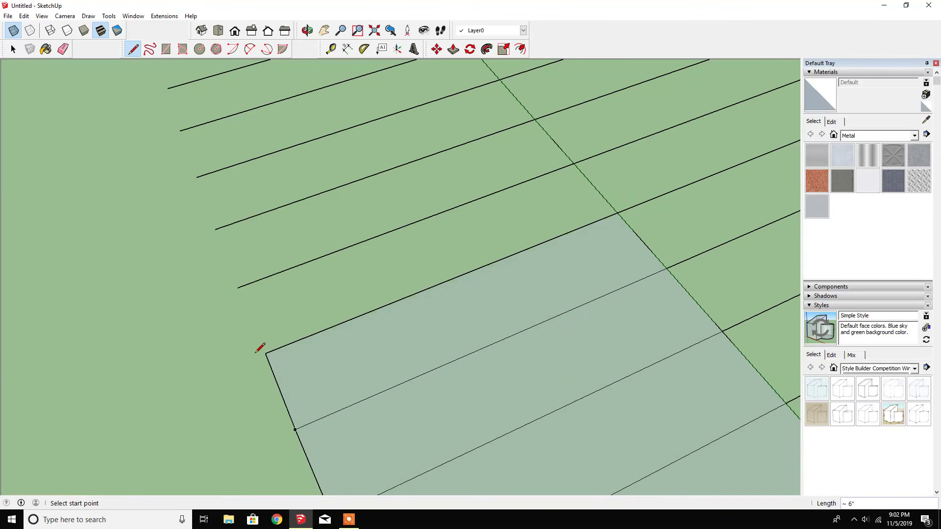
{"action": "left_click", "coordinate": [265, 353]}
{"action": "left_click", "coordinate": [237, 288]}
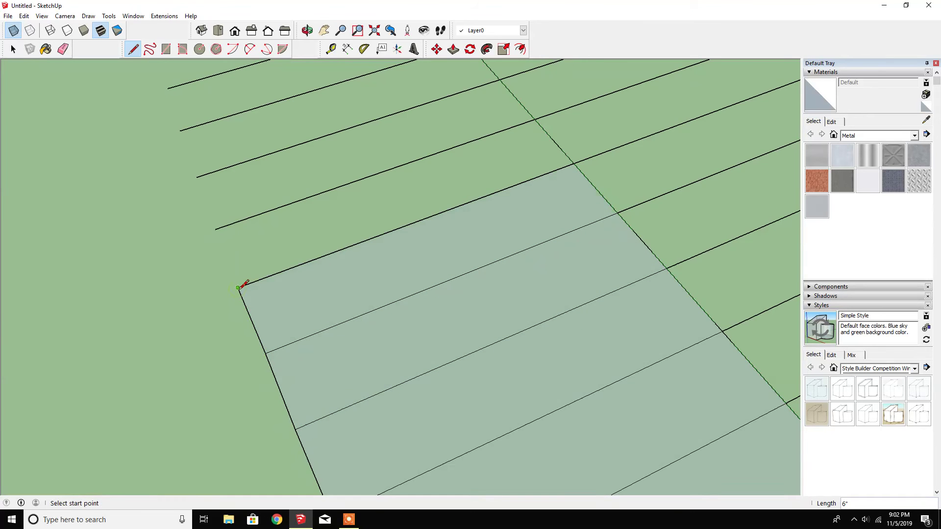
{"action": "left_click", "coordinate": [215, 229]}
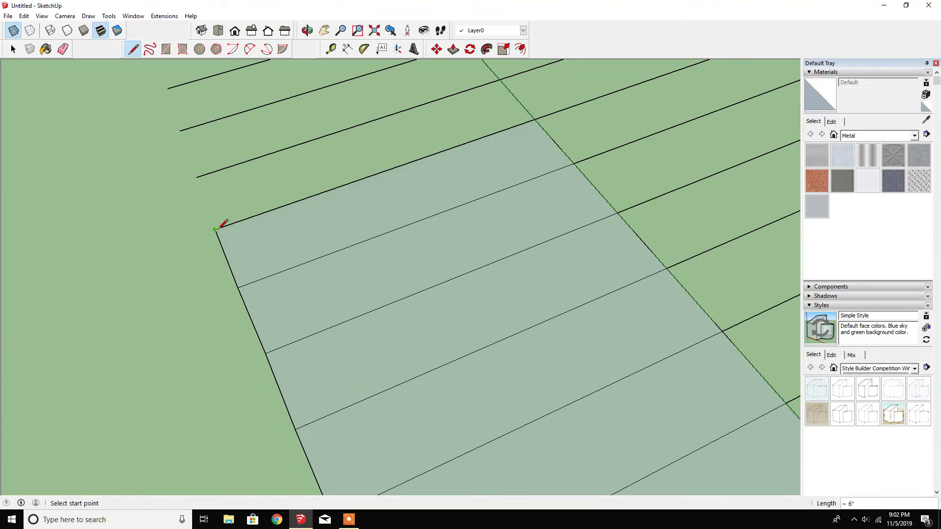
{"action": "left_click", "coordinate": [215, 230]}
{"action": "left_click", "coordinate": [196, 177]}
{"action": "left_click", "coordinate": [197, 177]}
{"action": "left_click", "coordinate": [180, 130]}
Step: Close further left-side stripes, checking a face strip's context menu along the way
{"action": "scroll", "coordinate": [341, 350], "scroll_direction": "down", "scroll_amount": 1}
{"action": "scroll", "coordinate": [243, 185], "scroll_direction": "up", "scroll_amount": 2}
{"action": "scroll", "coordinate": [255, 220], "scroll_direction": "up", "scroll_amount": 1}
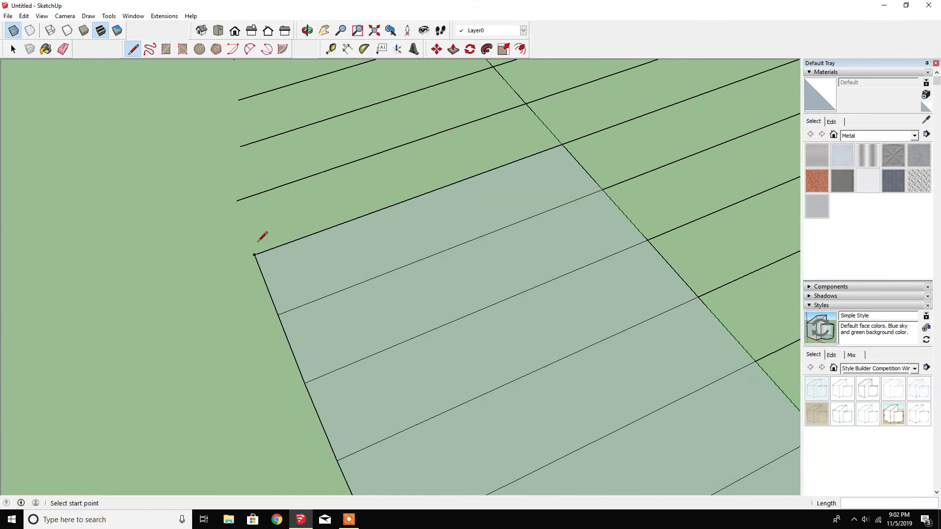
{"action": "left_click", "coordinate": [254, 255]}
{"action": "left_click", "coordinate": [237, 200]}
{"action": "scroll", "coordinate": [292, 261], "scroll_direction": "down", "scroll_amount": 2}
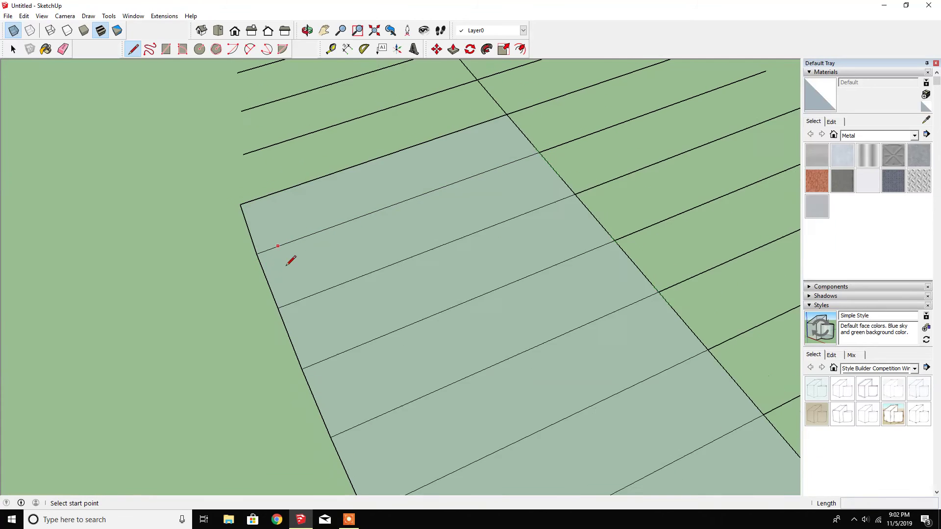
{"action": "right_click", "coordinate": [286, 267]}
{"action": "left_click", "coordinate": [217, 195]}
{"action": "left_click", "coordinate": [252, 219]}
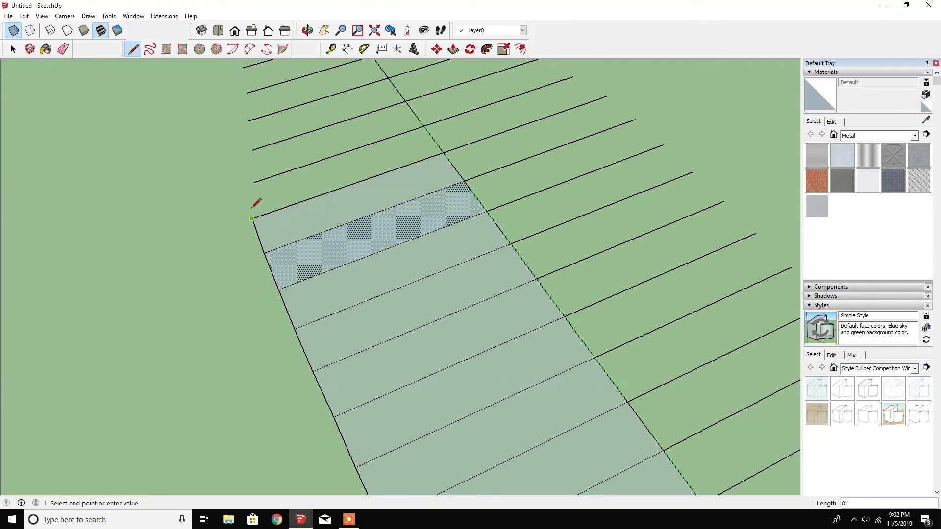
{"action": "left_click", "coordinate": [253, 182]}
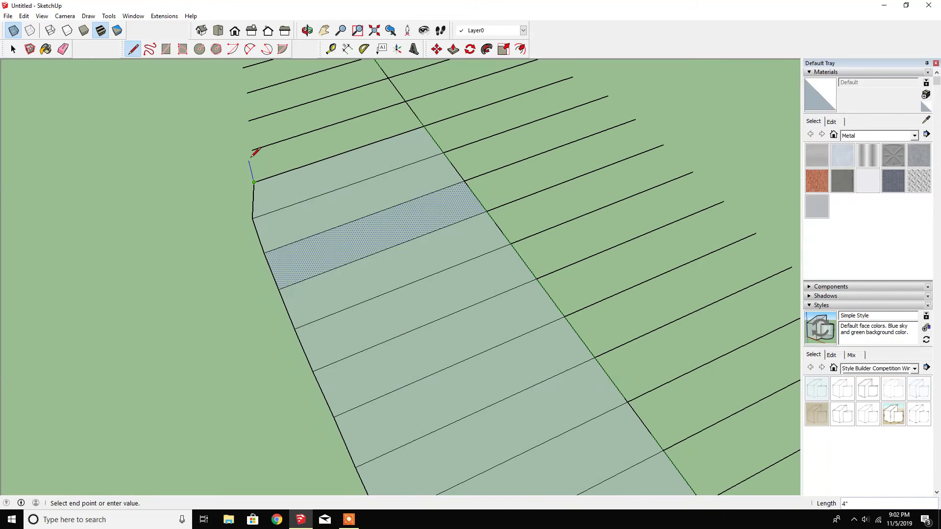
Step: Extend the left side several stripes higher, shading each new face
{"action": "scroll", "coordinate": [281, 309], "scroll_direction": "down", "scroll_amount": 2}
{"action": "scroll", "coordinate": [269, 168], "scroll_direction": "up", "scroll_amount": 2}
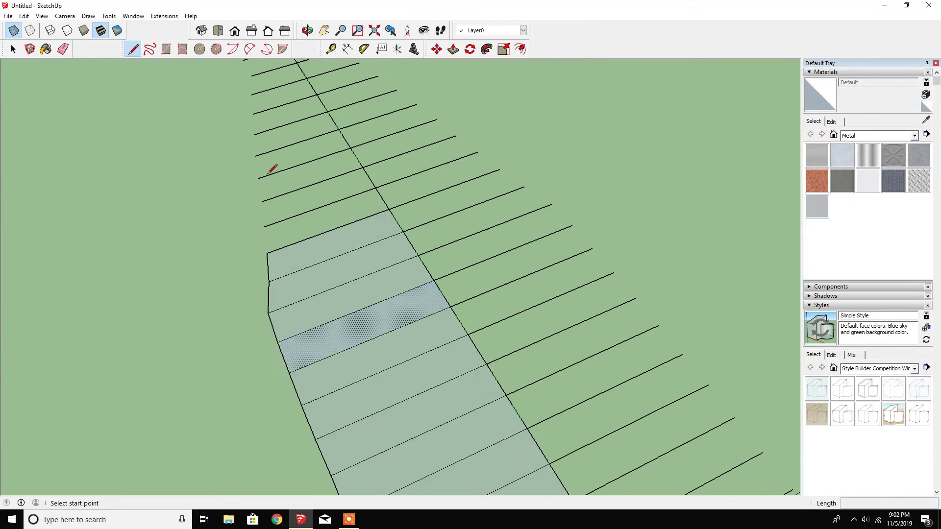
{"action": "scroll", "coordinate": [269, 168], "scroll_direction": "up", "scroll_amount": 1}
{"action": "left_click", "coordinate": [267, 282]}
{"action": "left_click", "coordinate": [264, 244]}
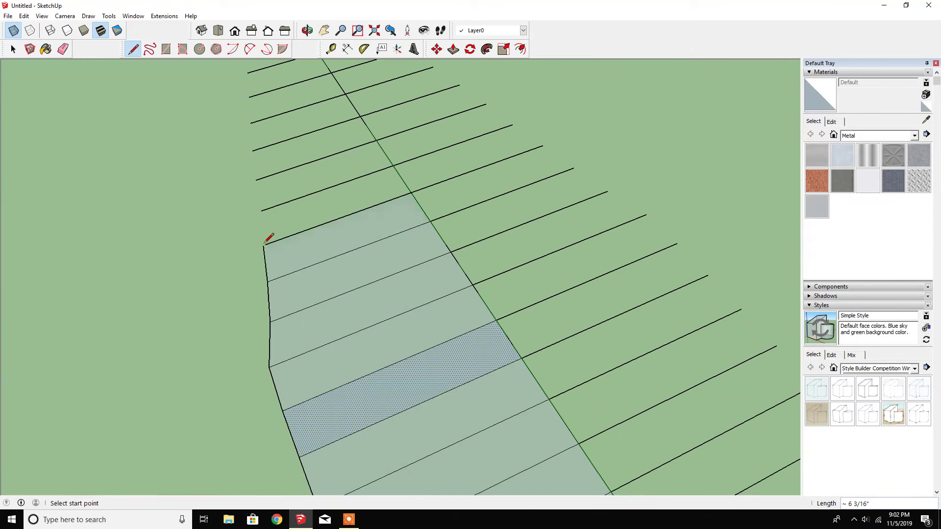
{"action": "left_click", "coordinate": [264, 245]}
{"action": "left_click", "coordinate": [261, 211]}
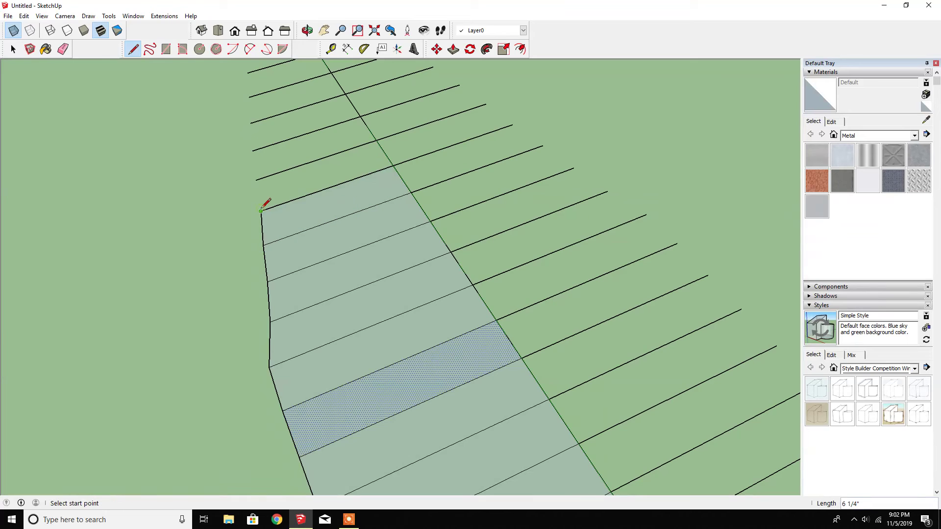
{"action": "left_click", "coordinate": [261, 211]}
{"action": "left_click", "coordinate": [256, 180]}
{"action": "left_click", "coordinate": [256, 180]}
{"action": "left_click", "coordinate": [253, 151]}
{"action": "left_click", "coordinate": [252, 151]}
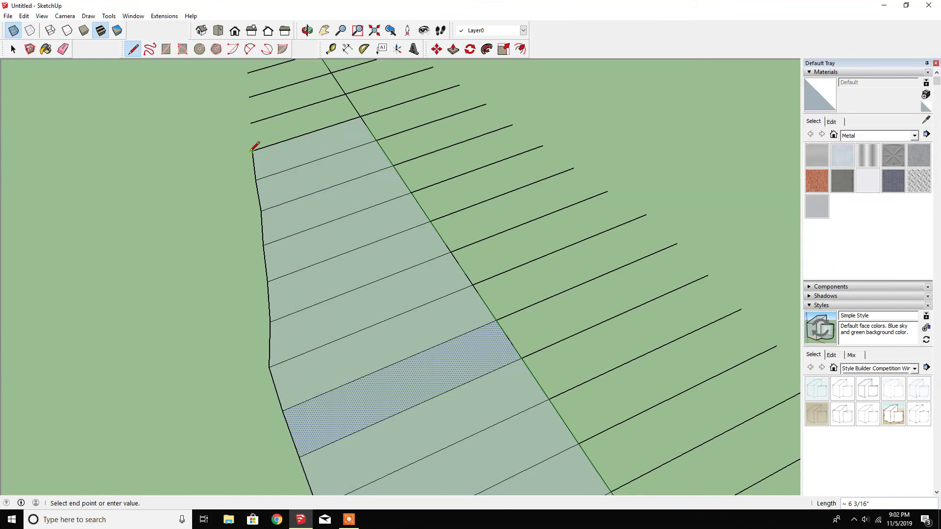
{"action": "left_click", "coordinate": [251, 123]}
Step: Close the last left-side stripes up near the bow
{"action": "scroll", "coordinate": [251, 186], "scroll_direction": "down", "scroll_amount": 3}
{"action": "scroll", "coordinate": [251, 185], "scroll_direction": "up", "scroll_amount": 3}
{"action": "left_click", "coordinate": [250, 191]}
{"action": "left_click", "coordinate": [248, 158]}
{"action": "left_click", "coordinate": [248, 159]}
{"action": "left_click", "coordinate": [246, 129]}
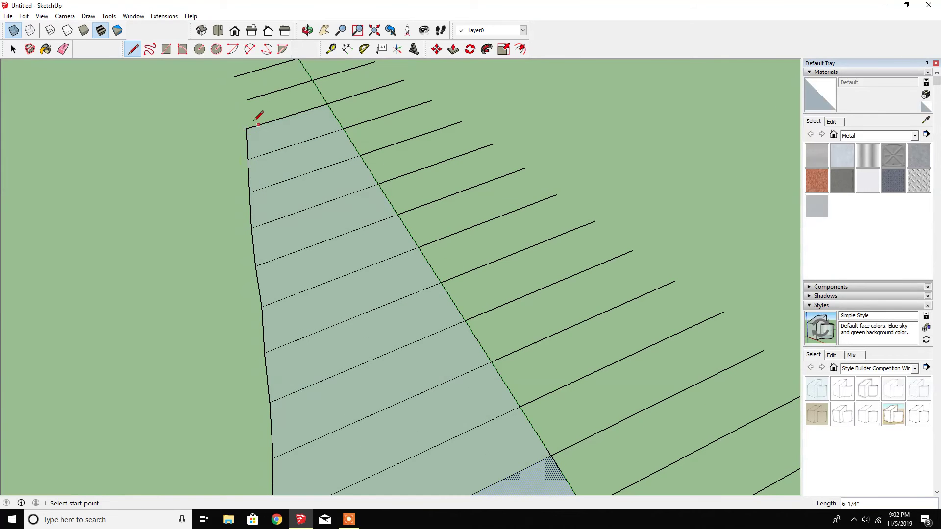
{"action": "left_click", "coordinate": [246, 128]}
{"action": "left_click", "coordinate": [246, 100]}
Step: Close the top right-side stripes from the bow downward into shaded faces
{"action": "scroll", "coordinate": [202, 155], "scroll_direction": "down", "scroll_amount": 2}
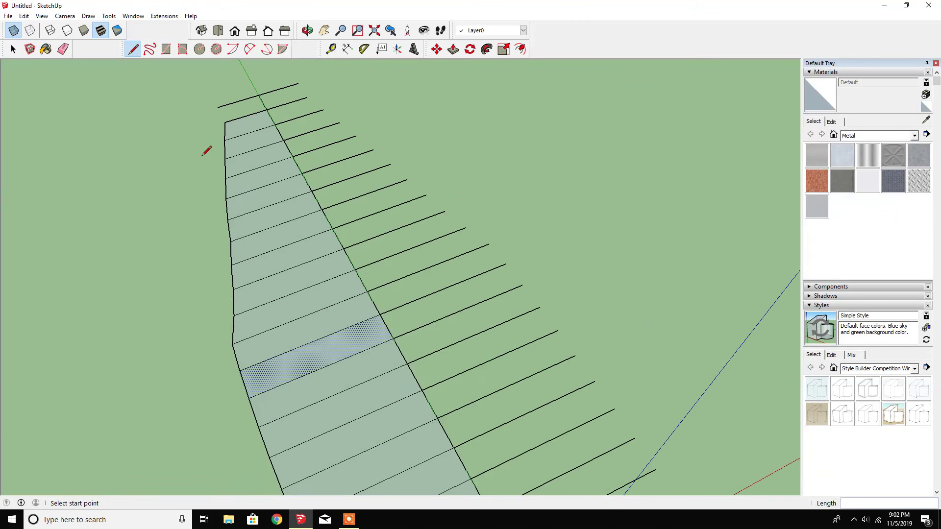
{"action": "left_click", "coordinate": [306, 97]}
{"action": "left_click", "coordinate": [323, 110]}
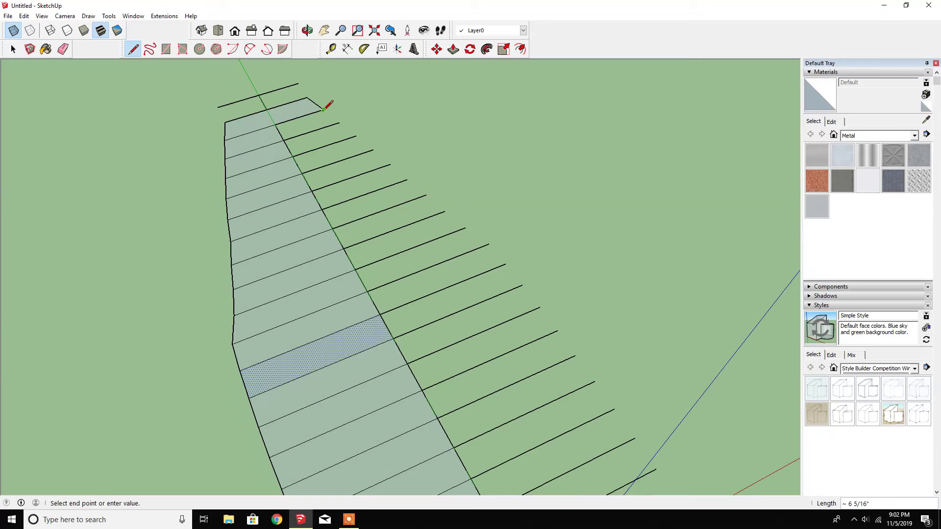
{"action": "left_click", "coordinate": [339, 123]}
{"action": "left_click", "coordinate": [356, 135]}
{"action": "left_click", "coordinate": [373, 150]}
{"action": "left_click", "coordinate": [374, 150]}
{"action": "double_click", "coordinate": [390, 164]}
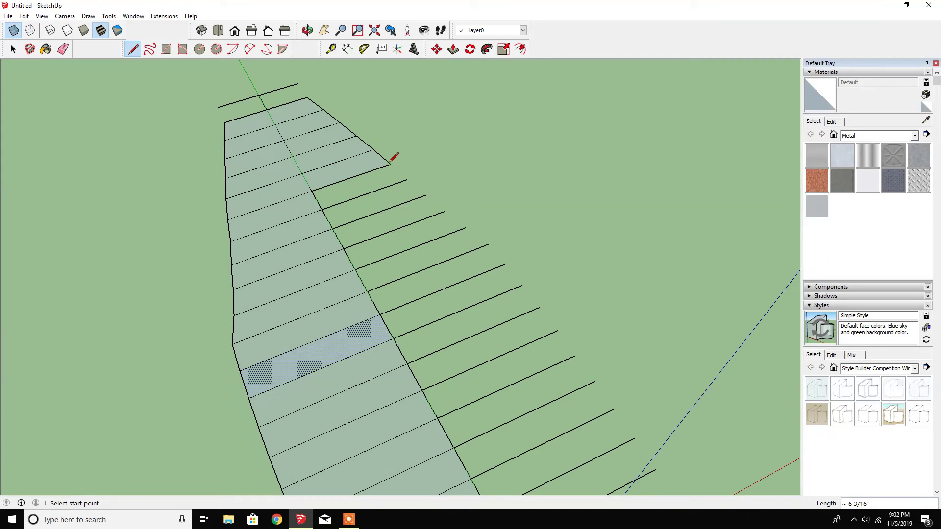
{"action": "left_click", "coordinate": [390, 164]}
{"action": "left_click", "coordinate": [406, 180]}
{"action": "left_click", "coordinate": [426, 195]}
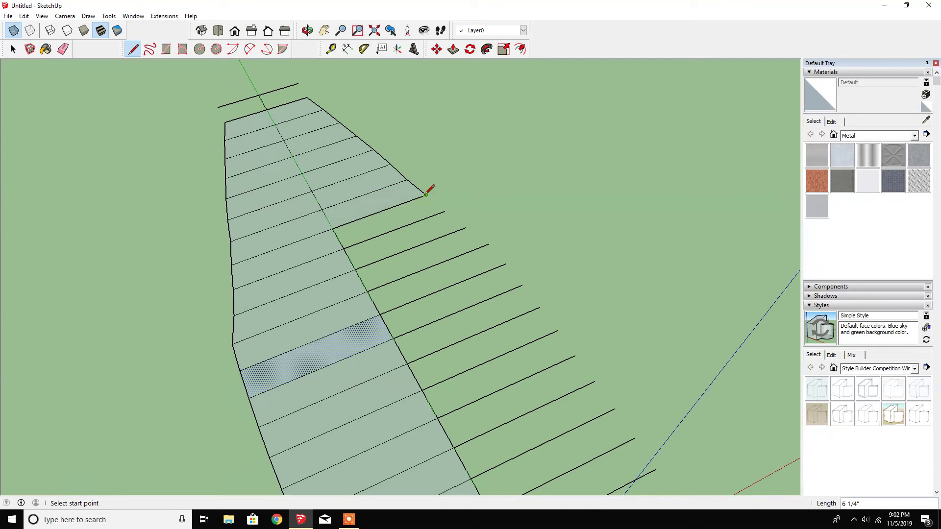
Step: Join the next right-side line ends, shading the middle stripes
{"action": "left_click", "coordinate": [445, 211]}
{"action": "left_click", "coordinate": [426, 195]}
{"action": "left_click", "coordinate": [464, 228]}
{"action": "left_click", "coordinate": [445, 212]}
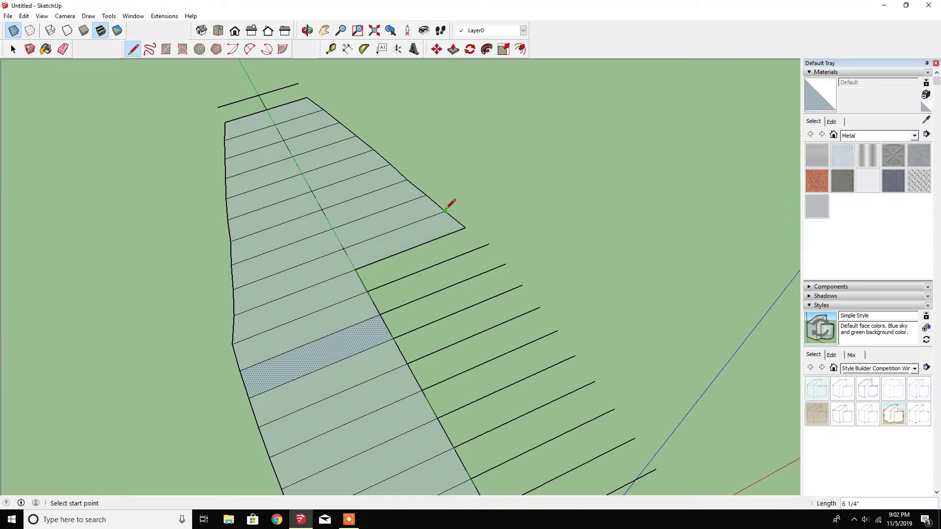
{"action": "left_click", "coordinate": [488, 243]}
{"action": "left_click", "coordinate": [465, 227]}
{"action": "left_click", "coordinate": [506, 265]}
{"action": "left_click", "coordinate": [489, 243]}
{"action": "left_click", "coordinate": [522, 285]}
{"action": "left_click", "coordinate": [506, 265]}
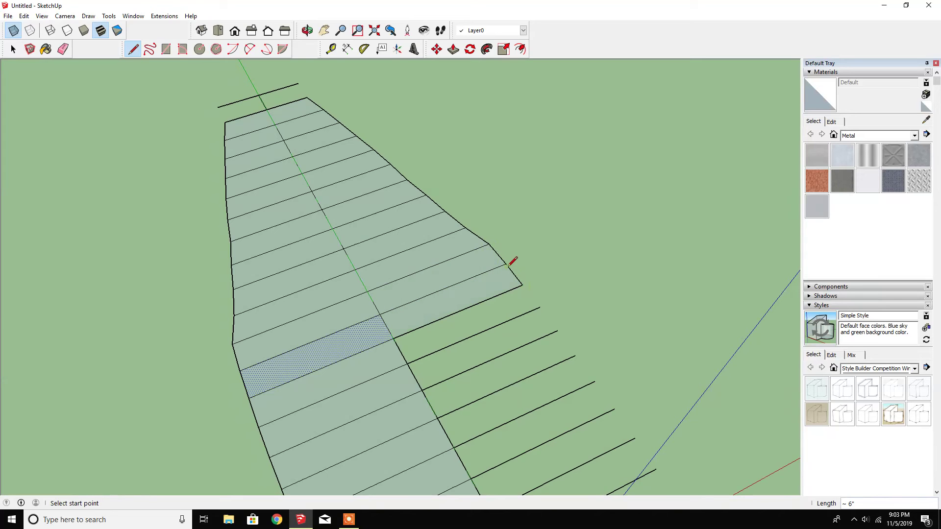
{"action": "left_click", "coordinate": [540, 307]}
{"action": "left_click", "coordinate": [522, 285]}
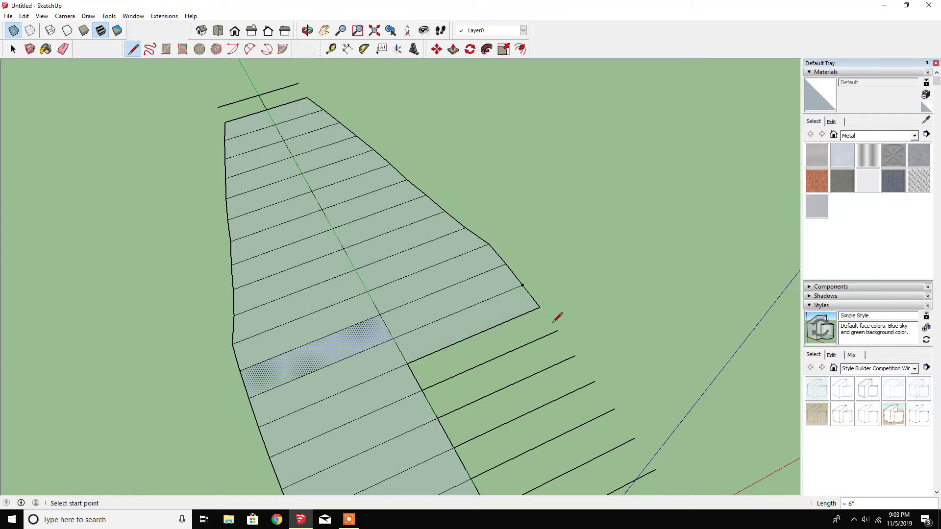
Step: Continue joining right-side ends down toward the base, shading each stripe
{"action": "left_click", "coordinate": [557, 331]}
{"action": "left_click", "coordinate": [539, 307]}
{"action": "left_click", "coordinate": [575, 357]}
{"action": "left_click", "coordinate": [557, 331]}
{"action": "left_click", "coordinate": [594, 381]}
{"action": "left_click", "coordinate": [575, 356]}
{"action": "left_click", "coordinate": [615, 409]}
{"action": "left_click", "coordinate": [594, 382]}
{"action": "left_click", "coordinate": [634, 437]}
{"action": "left_click", "coordinate": [615, 408]}
{"action": "scroll", "coordinate": [521, 198], "scroll_direction": "down", "scroll_amount": 2}
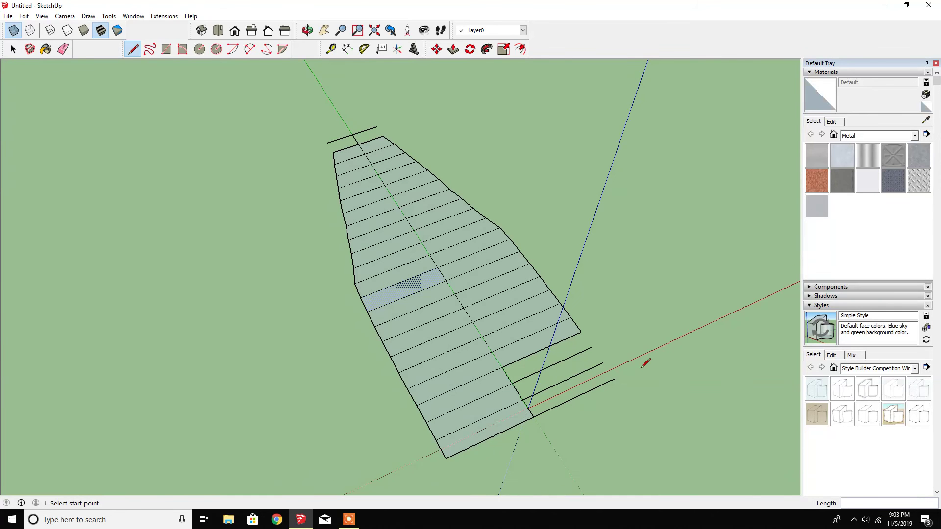
Step: Join the loose line end, close the last base stripes, and zoom out over the floor
{"action": "left_click", "coordinate": [592, 349]}
{"action": "left_click", "coordinate": [581, 333]}
{"action": "left_click", "coordinate": [592, 349]}
{"action": "left_click", "coordinate": [603, 363]}
{"action": "left_click", "coordinate": [615, 379]}
{"action": "left_click", "coordinate": [603, 363]}
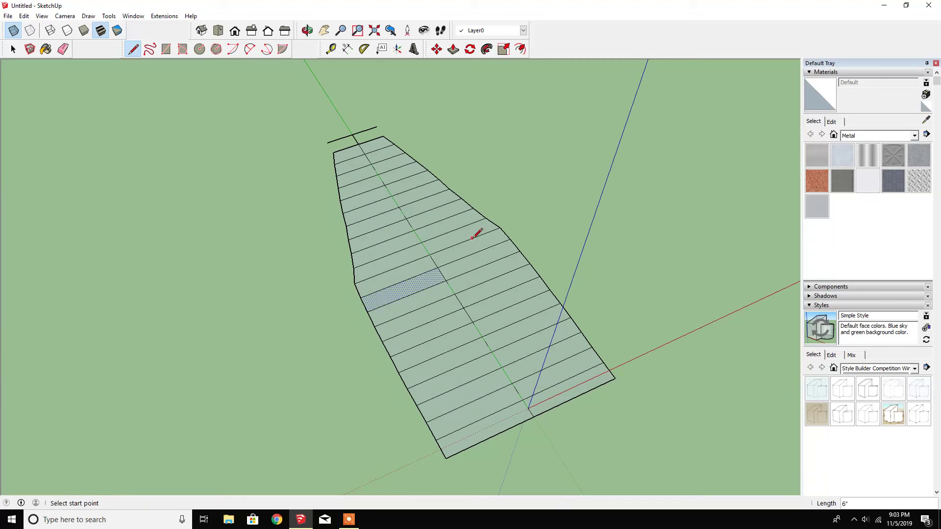
{"action": "scroll", "coordinate": [248, 257], "scroll_direction": "down", "scroll_amount": 3}
{"action": "scroll", "coordinate": [218, 248], "scroll_direction": "up", "scroll_amount": 2}
{"action": "scroll", "coordinate": [196, 206], "scroll_direction": "down", "scroll_amount": 1}
{"action": "scroll", "coordinate": [189, 202], "scroll_direction": "up", "scroll_amount": 2}
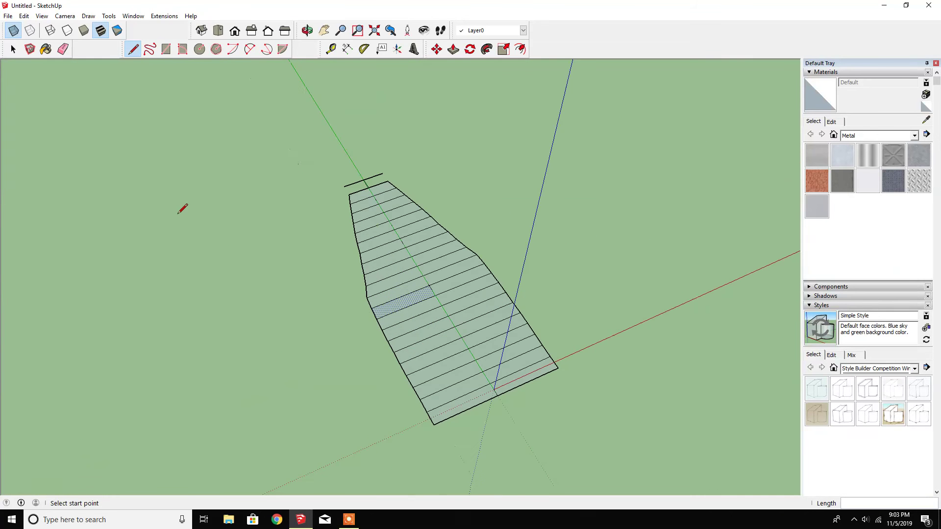
Step: Save the model under the name 'boat floor'
{"action": "key", "text": "ctrl+s"}
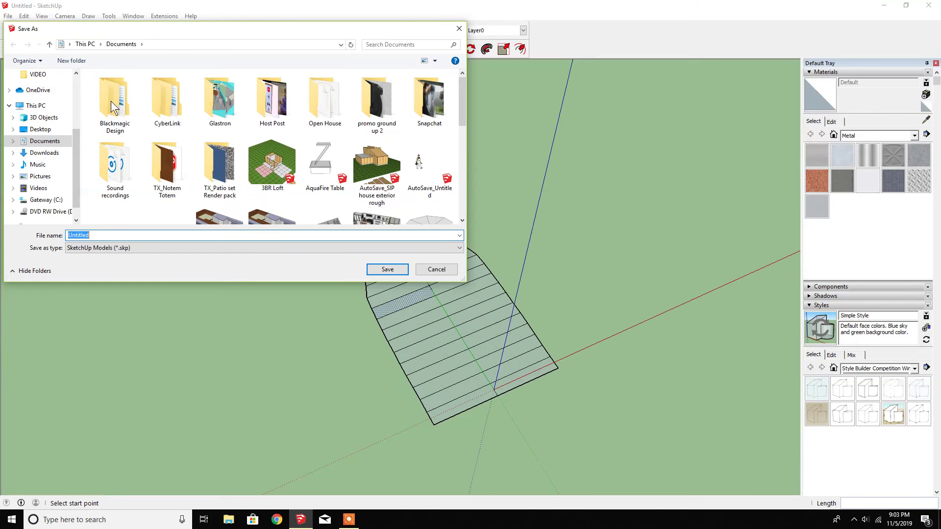
{"action": "type", "text": "boa"}
{"action": "key", "text": "Return"}
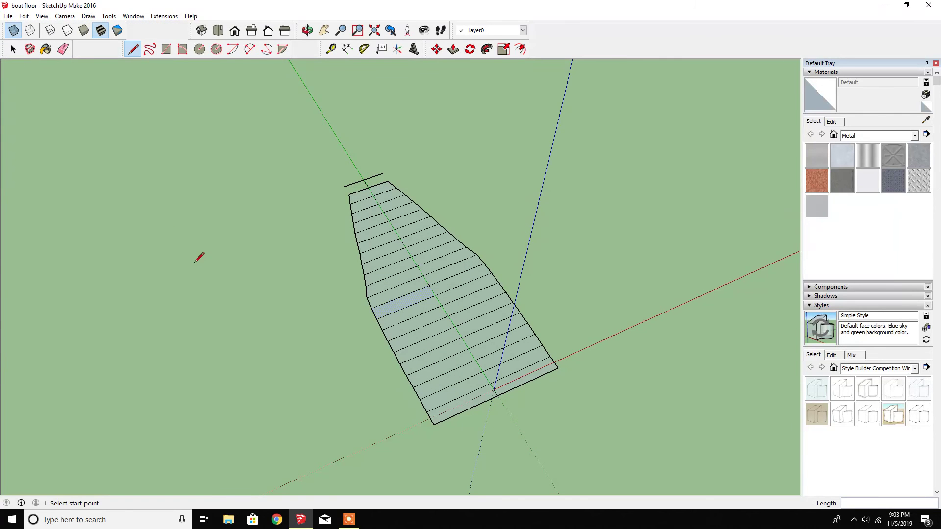
Step: Draw a rectangle above-right of the floor and select everything
{"action": "left_click", "coordinate": [165, 49]}
{"action": "left_click", "coordinate": [496, 108]}
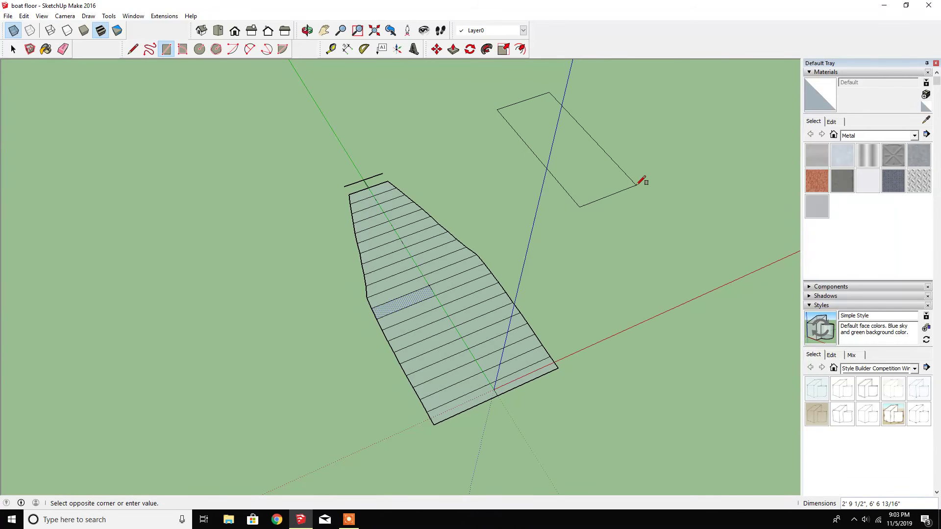
{"action": "left_click", "coordinate": [637, 184]}
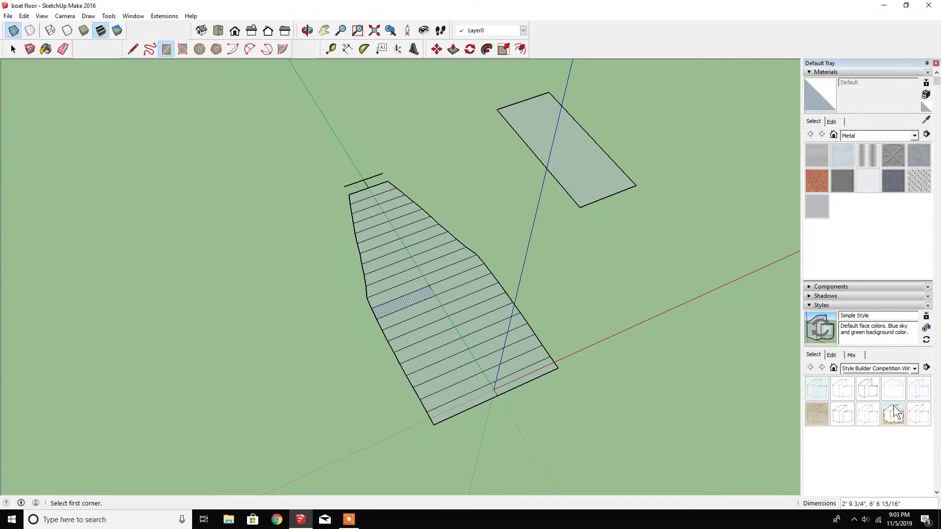
{"action": "key", "text": "ctrl+a"}
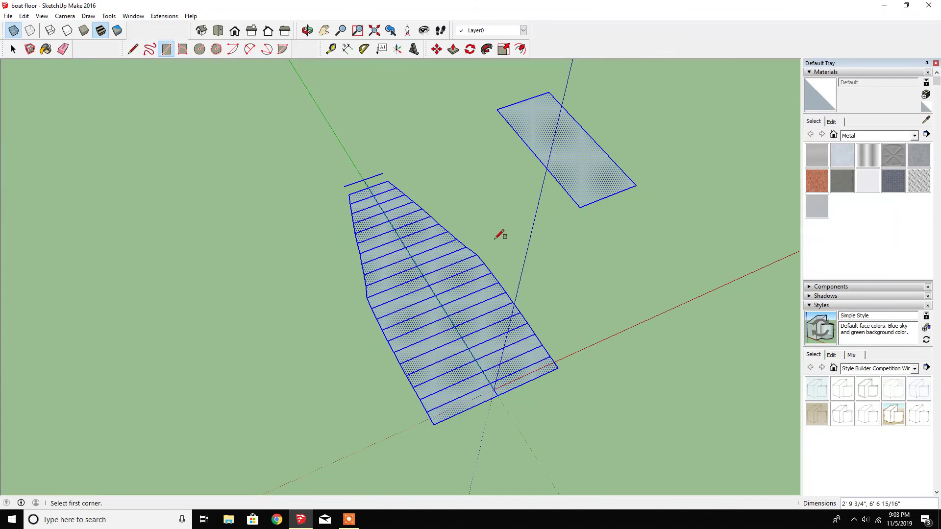
Step: Undo the extra rectangle, cancel component creation, and clear the selection
{"action": "key", "text": "ctrl+z"}
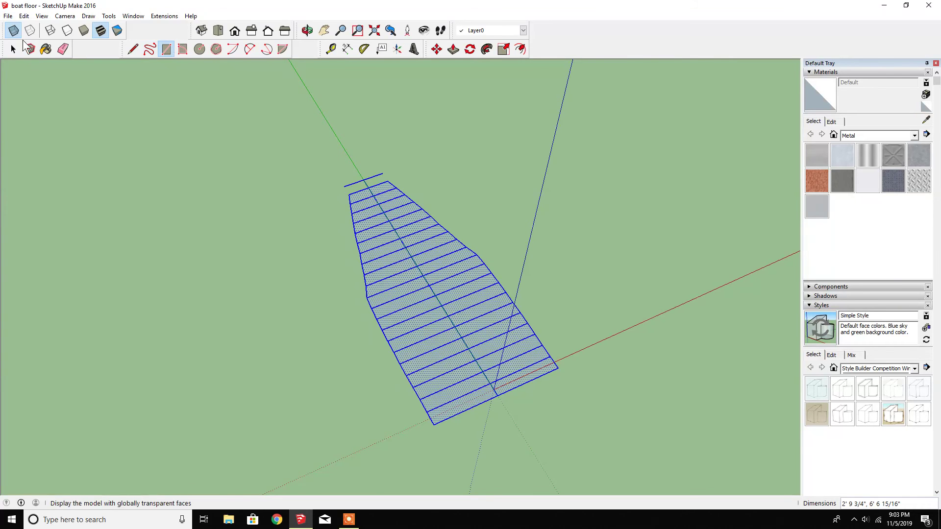
{"action": "left_click", "coordinate": [29, 49]}
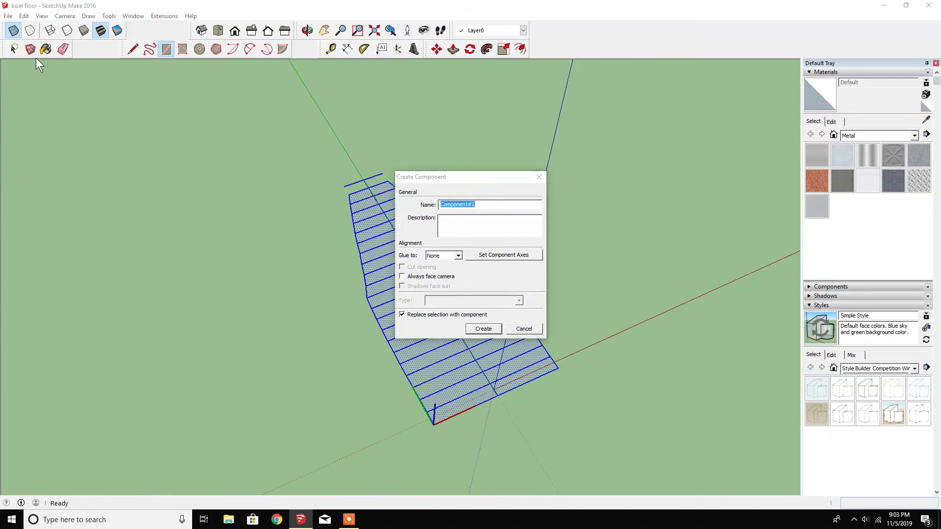
{"action": "left_click", "coordinate": [523, 327]}
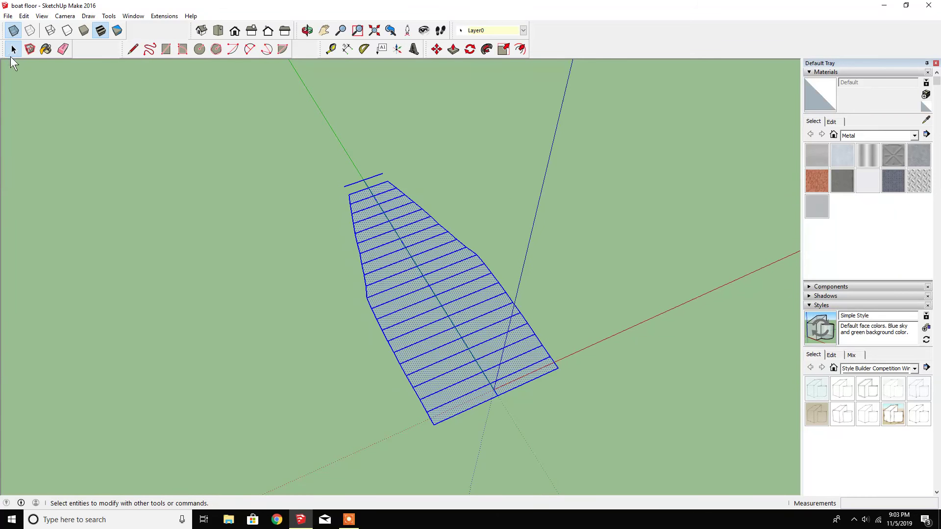
{"action": "left_click", "coordinate": [223, 126]}
{"action": "left_click", "coordinate": [166, 49]}
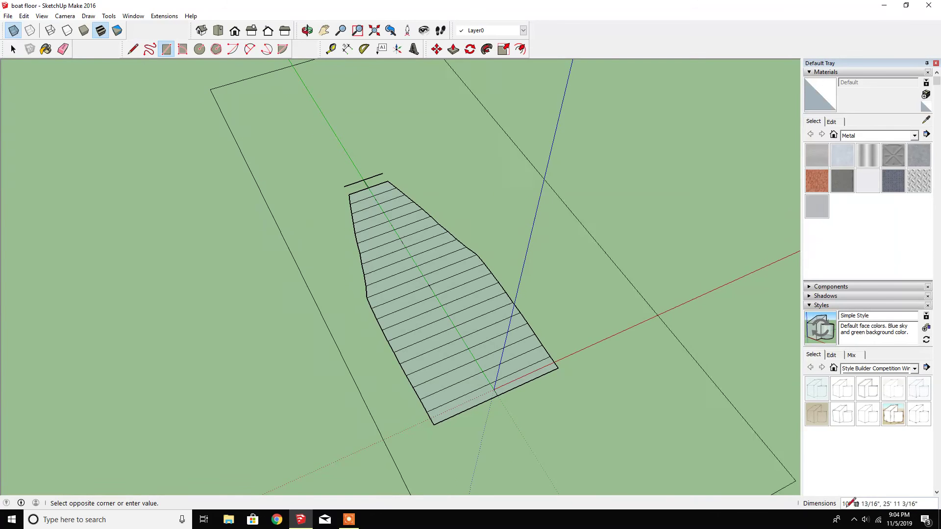
Step: Discard an oversized rectangle and draw a 4' by 8' rectangle beside the floor
{"action": "middle_click_drag", "start_coordinate": [686, 392], "coordinate": [570, 392], "text": "shift"}
{"action": "left_click", "coordinate": [794, 490]}
{"action": "key", "text": "ctrl+z"}
{"action": "left_click", "coordinate": [438, 139]}
{"action": "type", "text": "4',8'"}
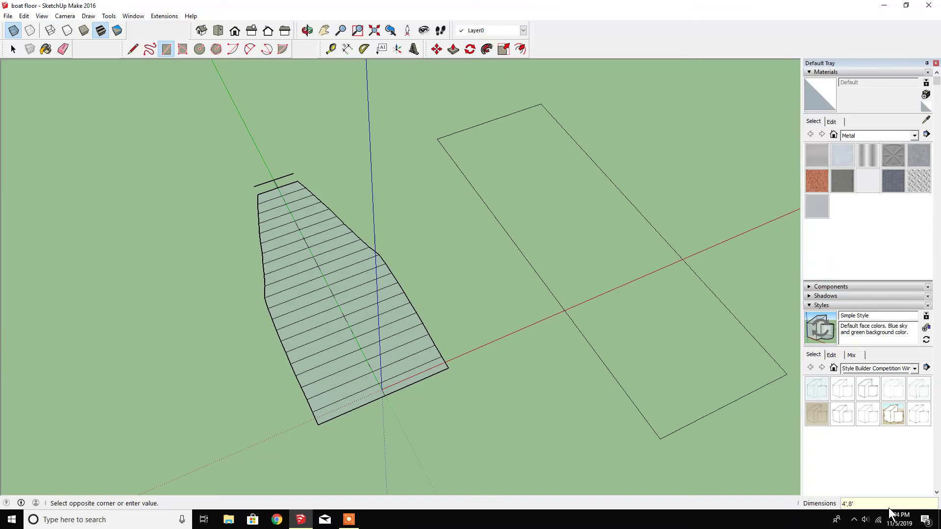
{"action": "key", "text": "Return"}
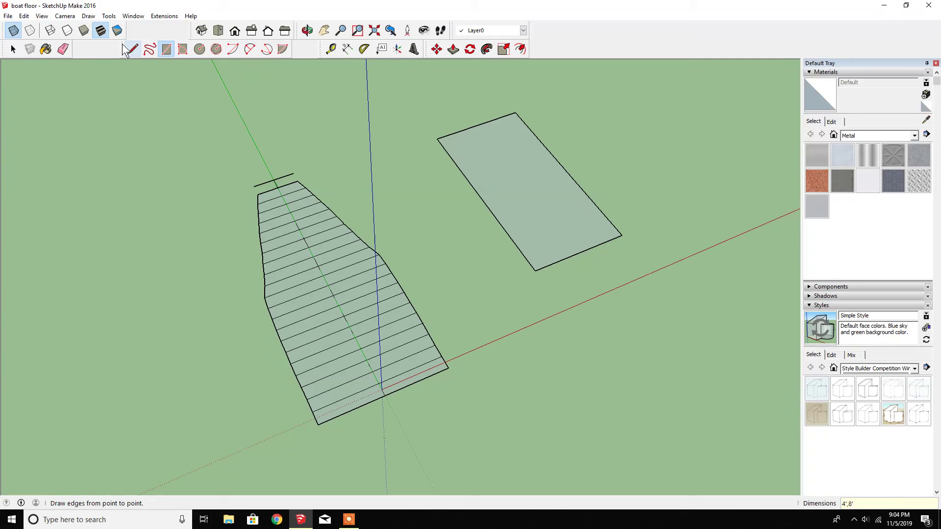
Step: Select and delete the stray edge at the floor's top end
{"action": "left_click", "coordinate": [14, 50]}
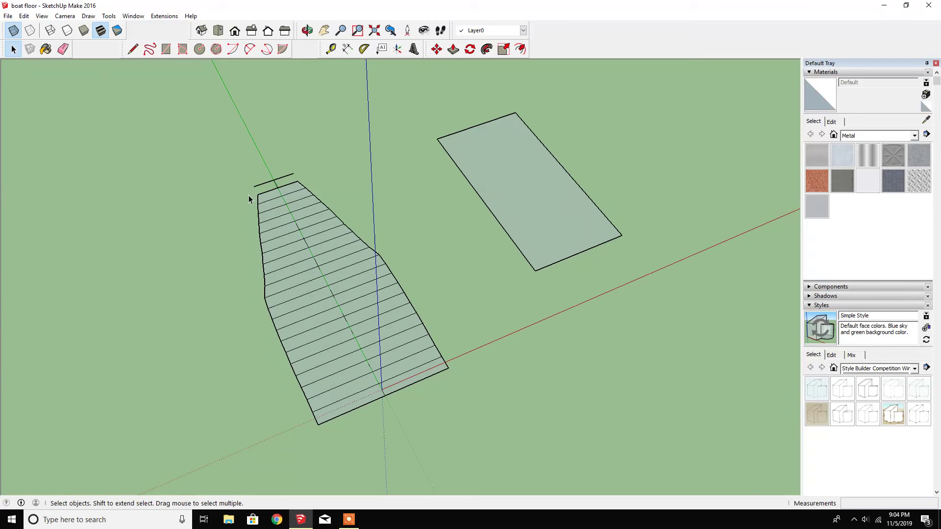
{"action": "left_click_drag", "start_coordinate": [236, 168], "coordinate": [286, 184]}
{"action": "left_click", "coordinate": [277, 180]}
{"action": "key", "text": "Delete"}
{"action": "left_click", "coordinate": [42, 16]}
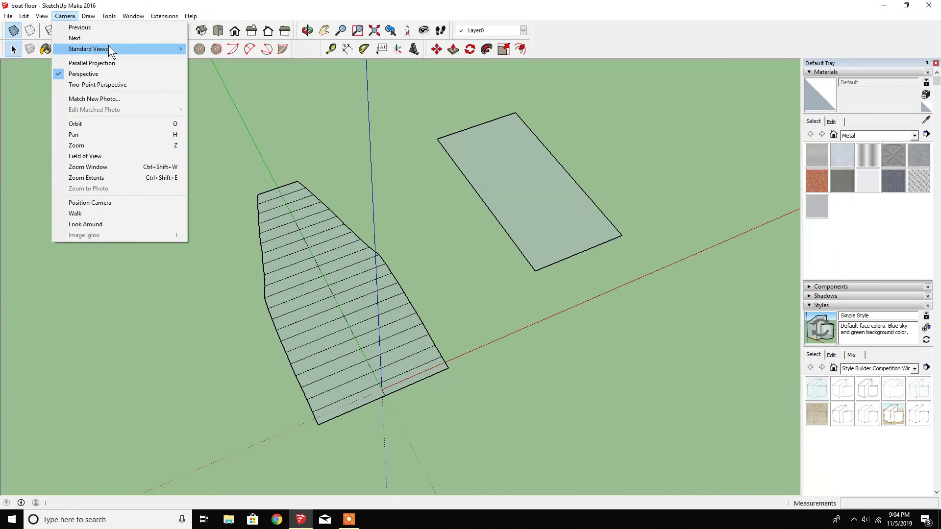
Step: Switch to Top view and erase each crosswise stripe edge in the boat floor, top to bottom
{"action": "left_click", "coordinate": [218, 50]}
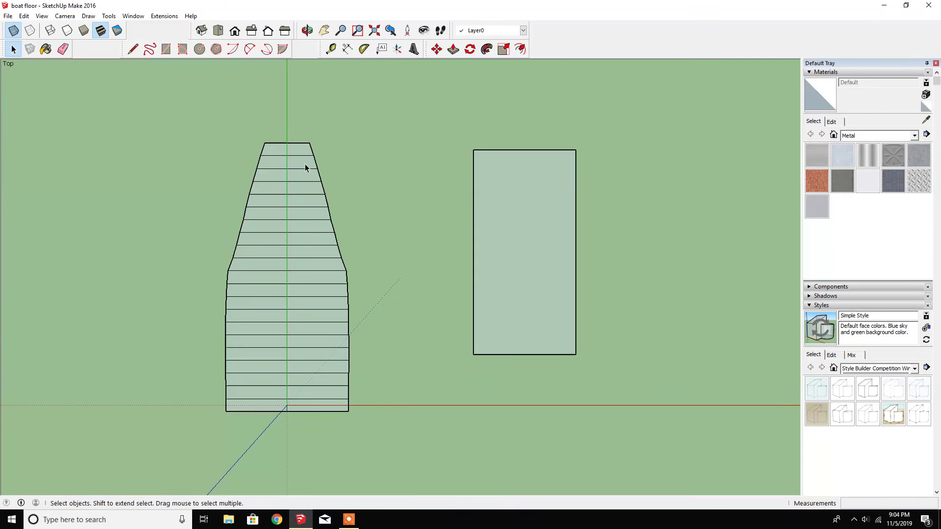
{"action": "mouse_move", "coordinate": [273, 146]}
{"action": "left_mouse_down"}
{"action": "mouse_move", "coordinate": [307, 198]}
{"action": "mouse_move", "coordinate": [317, 314]}
{"action": "mouse_move", "coordinate": [305, 406]}
{"action": "left_mouse_up"}
{"action": "left_click", "coordinate": [244, 178]}
{"action": "left_click", "coordinate": [272, 156]}
{"action": "key", "text": "Delete"}
{"action": "left_click", "coordinate": [277, 168]}
{"action": "key", "text": "Delete"}
{"action": "left_click", "coordinate": [277, 181]}
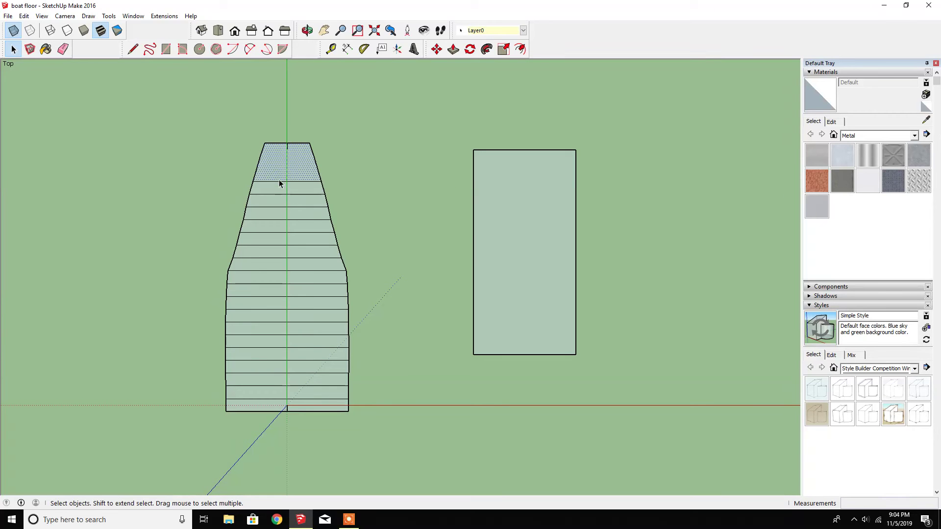
{"action": "key", "text": "Delete"}
{"action": "left_click", "coordinate": [284, 195]}
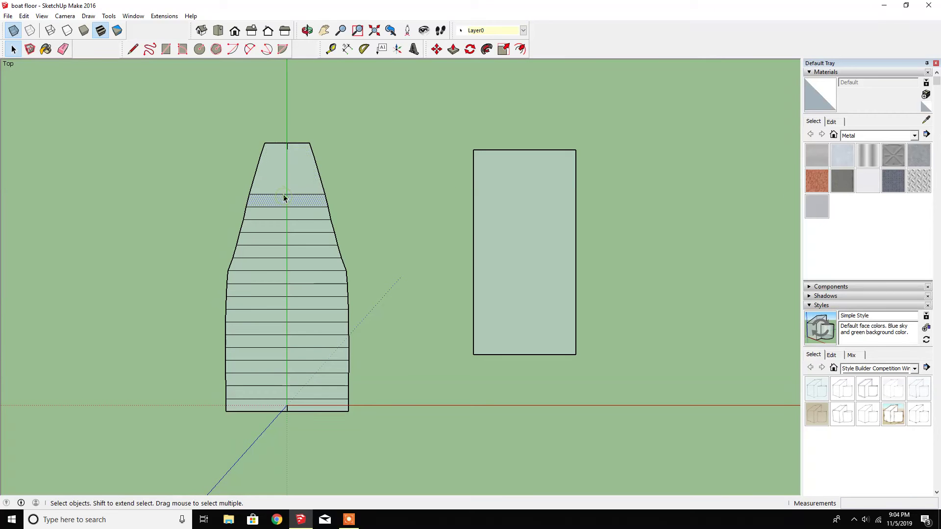
{"action": "key", "text": "Delete"}
{"action": "left_click", "coordinate": [285, 207]}
{"action": "key", "text": "Delete"}
{"action": "left_click", "coordinate": [287, 217]}
{"action": "key", "text": "Delete"}
{"action": "left_click", "coordinate": [289, 233]}
{"action": "key", "text": "Delete"}
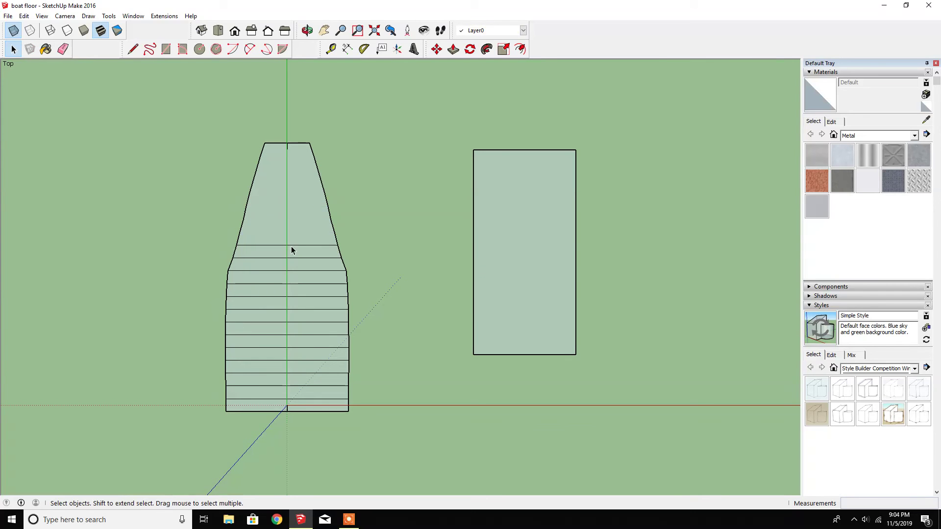
{"action": "left_click", "coordinate": [292, 246]}
{"action": "key", "text": "Delete"}
{"action": "left_click", "coordinate": [296, 258]}
{"action": "key", "text": "Delete"}
{"action": "left_click", "coordinate": [301, 271]}
{"action": "key", "text": "Delete"}
{"action": "left_click", "coordinate": [304, 283]}
{"action": "key", "text": "Delete"}
{"action": "left_click", "coordinate": [307, 296]}
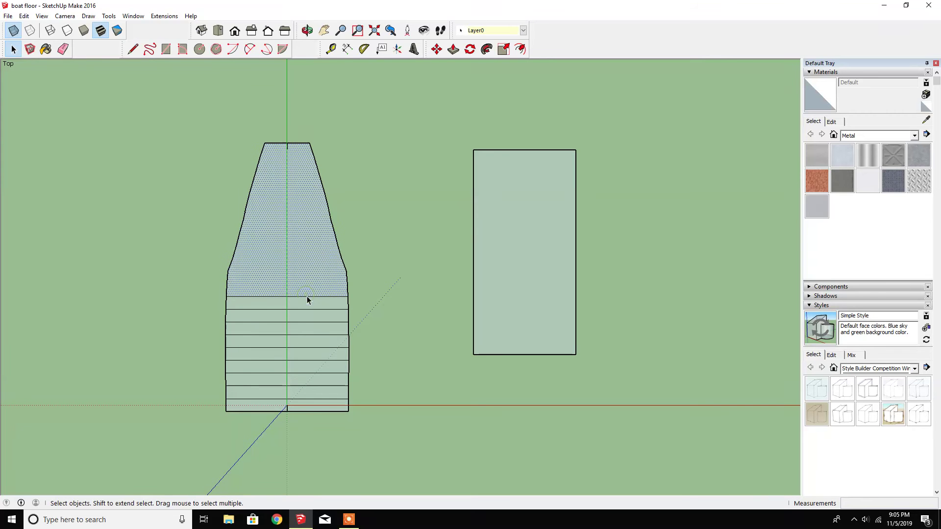
{"action": "key", "text": "Delete"}
{"action": "left_click", "coordinate": [314, 309]}
{"action": "key", "text": "Delete"}
{"action": "left_click", "coordinate": [320, 322]}
{"action": "key", "text": "Delete"}
{"action": "left_click", "coordinate": [328, 335]}
{"action": "key", "text": "Delete"}
{"action": "left_click", "coordinate": [334, 348]}
{"action": "key", "text": "Delete"}
{"action": "left_click", "coordinate": [333, 360]}
{"action": "key", "text": "Delete"}
{"action": "left_click", "coordinate": [338, 387]}
{"action": "key", "text": "Delete"}
{"action": "left_click", "coordinate": [340, 405]}
{"action": "left_click", "coordinate": [320, 399]}
{"action": "key", "text": "Delete"}
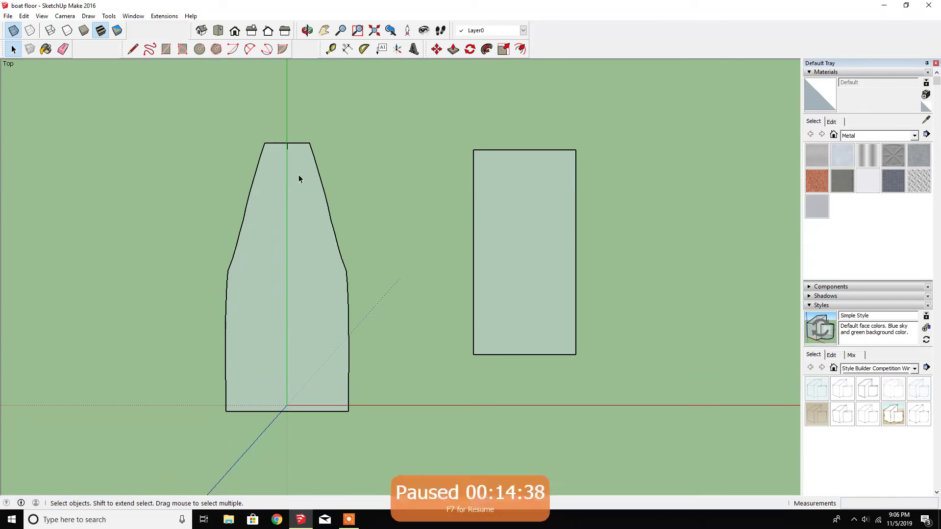
Step: Make the whole boat floor shape a component named 'Whole fl'
{"action": "left_click_drag", "start_coordinate": [421, 458], "coordinate": [156, 133]}
{"action": "right_click", "coordinate": [297, 203]}
{"action": "left_click", "coordinate": [356, 275]}
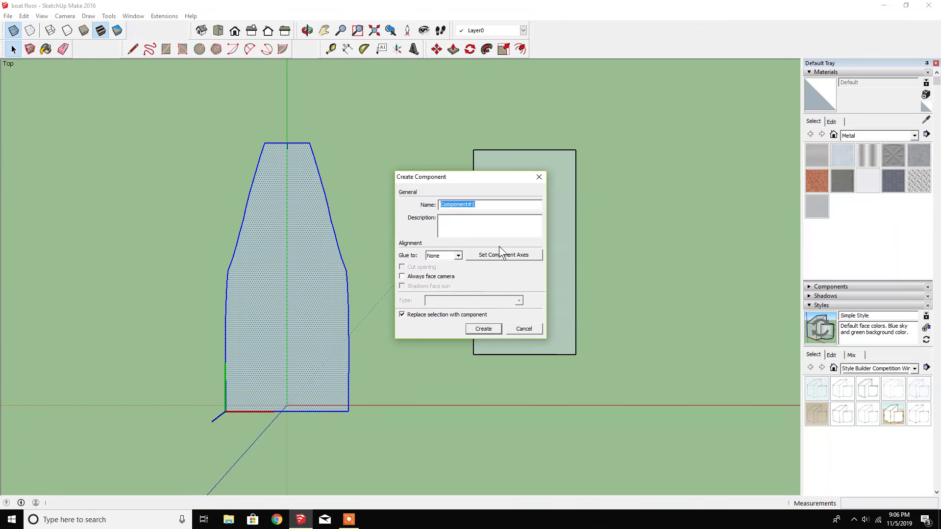
{"action": "type", "text": "Whole fl"}
{"action": "key", "text": "Return"}
Step: Make the 4' by 8' rectangle a component named 'floor' and select it
{"action": "double_click", "coordinate": [505, 273]}
{"action": "right_click", "coordinate": [496, 259]}
{"action": "left_click", "coordinate": [568, 331]}
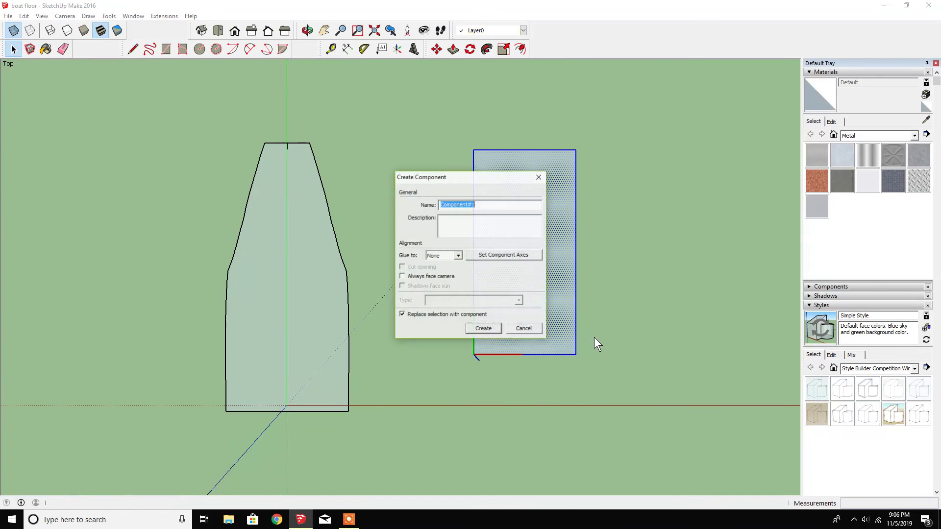
{"action": "type", "text": "floor"}
{"action": "key", "text": "Return"}
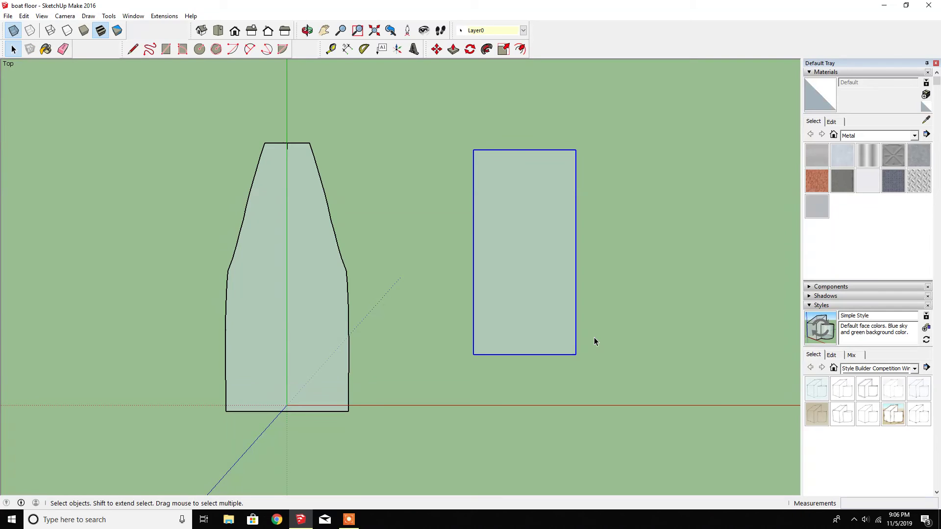
{"action": "left_click", "coordinate": [409, 150]}
{"action": "left_click", "coordinate": [489, 168]}
Step: Move the rectangle component higher, then start a rotation and cancel it
{"action": "key", "text": "m"}
{"action": "left_click", "coordinate": [558, 215]}
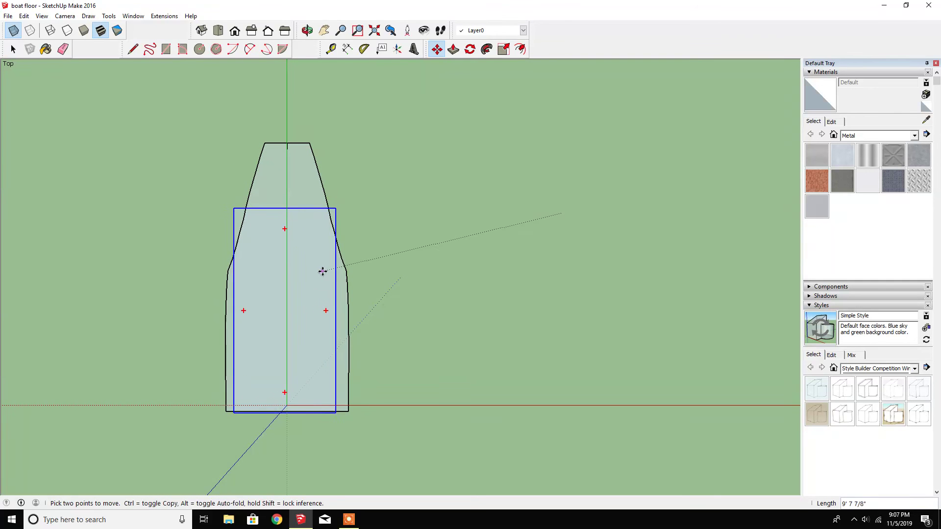
{"action": "left_click", "coordinate": [502, 208]}
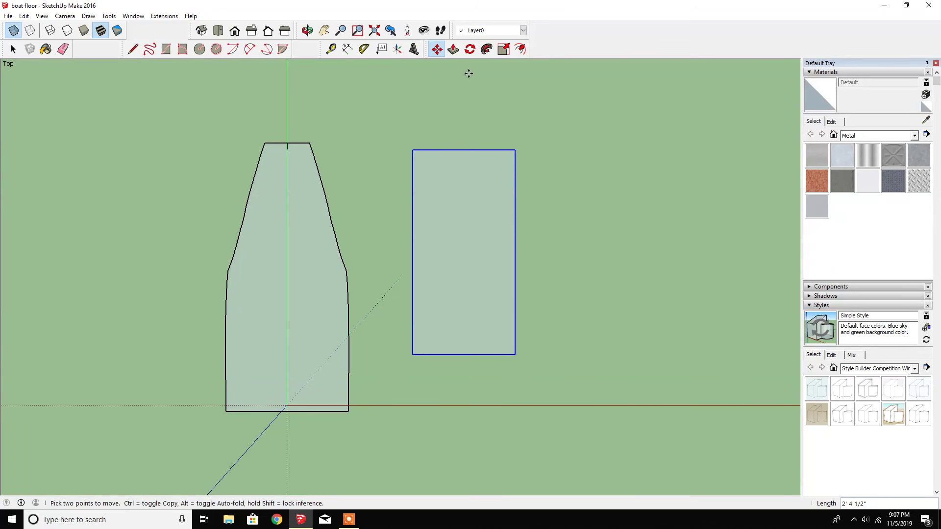
{"action": "left_click", "coordinate": [470, 49]}
{"action": "left_click", "coordinate": [454, 195]}
{"action": "left_click", "coordinate": [572, 191]}
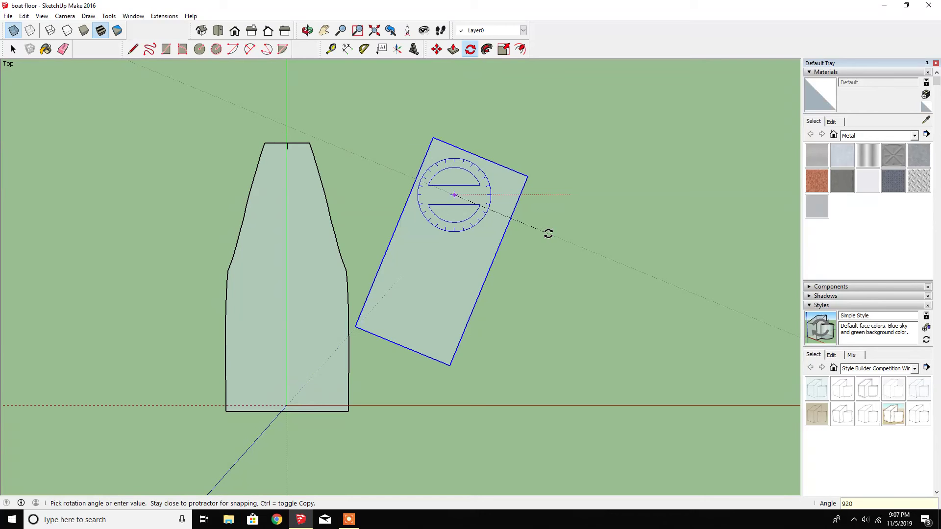
{"action": "key", "text": "Escape"}
{"action": "key", "text": "space"}
Step: Move the rectangle right of the boat floor and paste a copy above it
{"action": "left_click", "coordinate": [436, 49]}
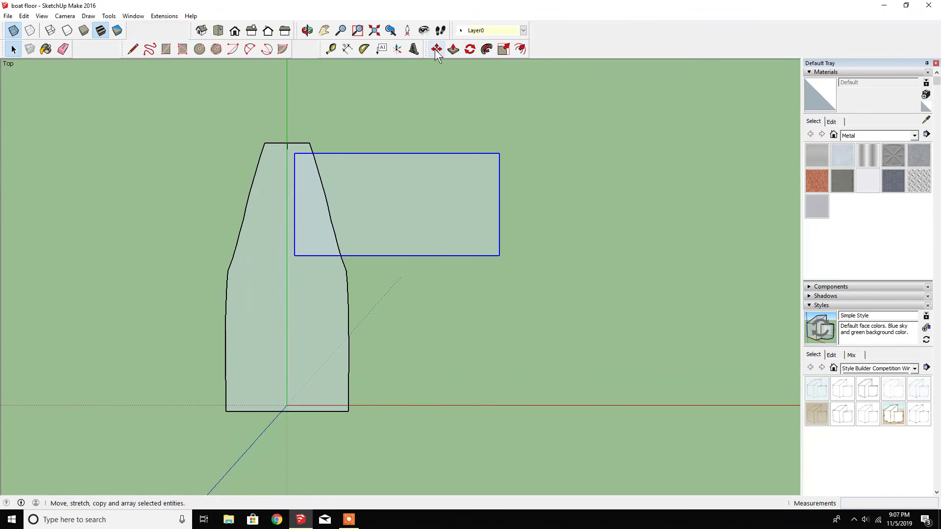
{"action": "left_click", "coordinate": [443, 228]}
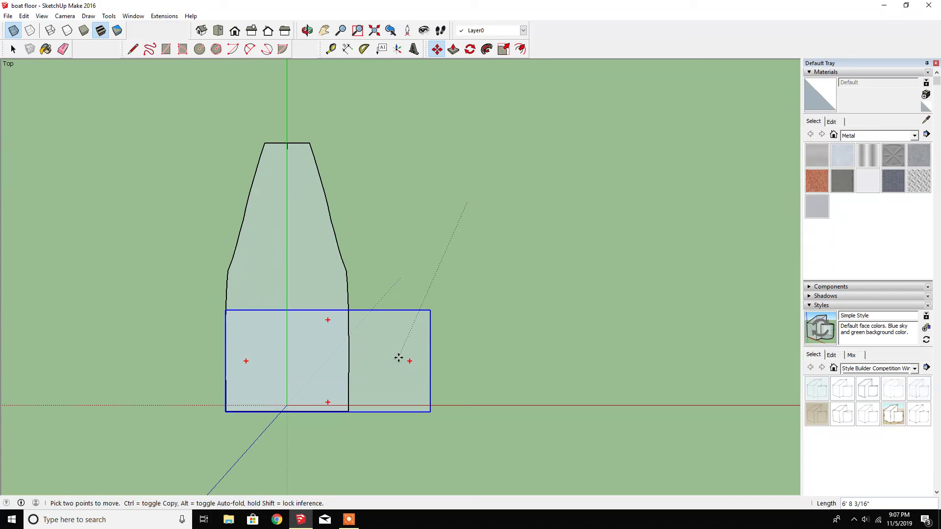
{"action": "left_click", "coordinate": [593, 348]}
{"action": "key", "text": "ctrl+v"}
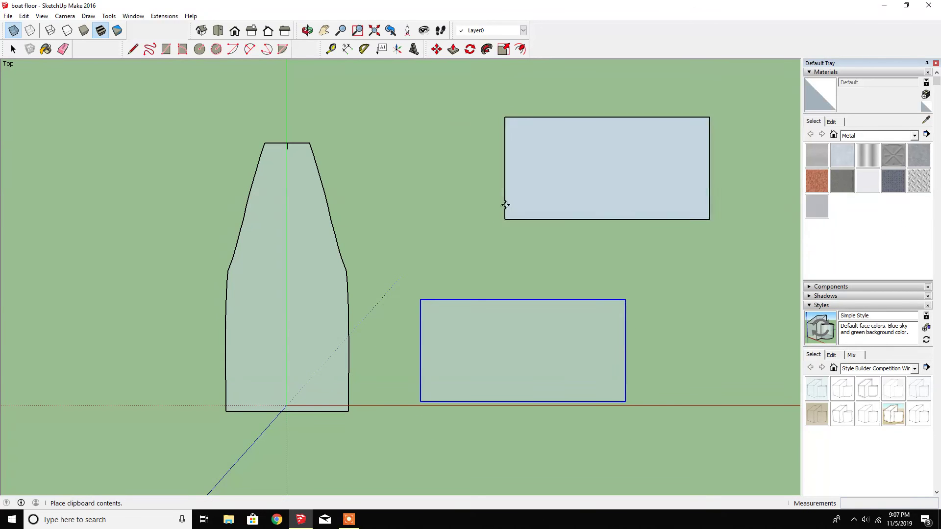
{"action": "left_click", "coordinate": [418, 260]}
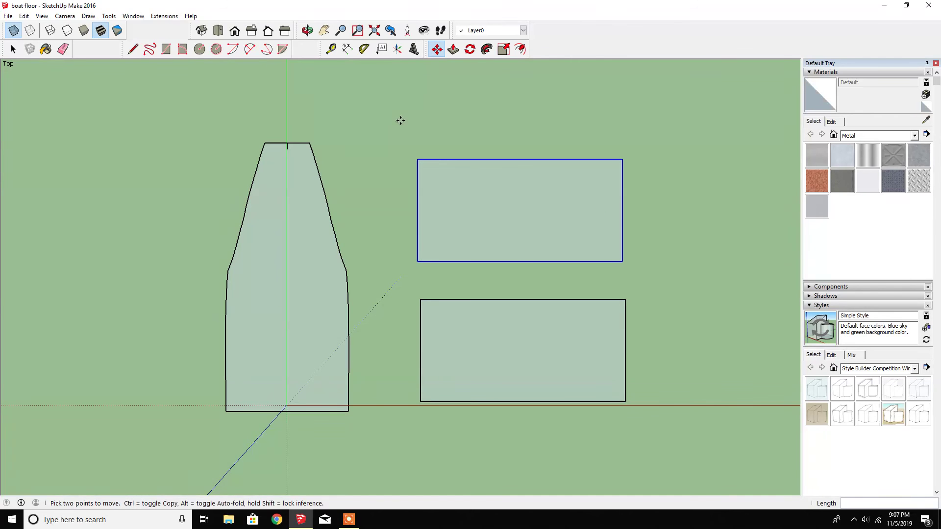
Step: Move the bottom rectangle so it sits to the right of the boat floor
{"action": "left_click", "coordinate": [15, 49]}
{"action": "left_click", "coordinate": [554, 401]}
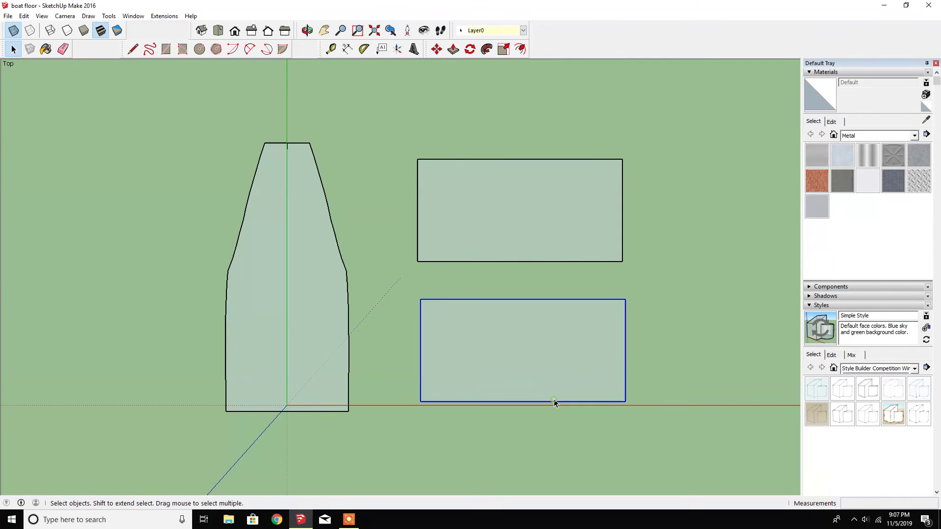
{"action": "left_click", "coordinate": [436, 49]}
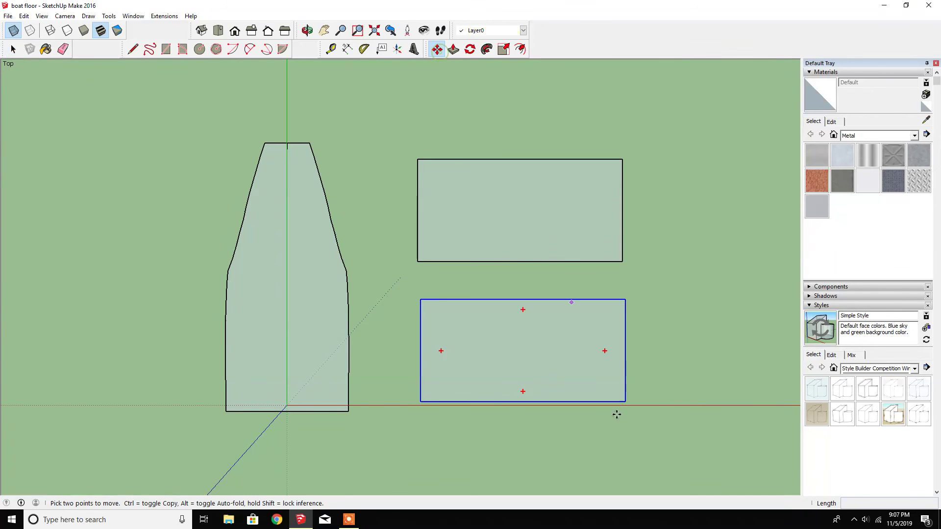
{"action": "left_click", "coordinate": [580, 373]}
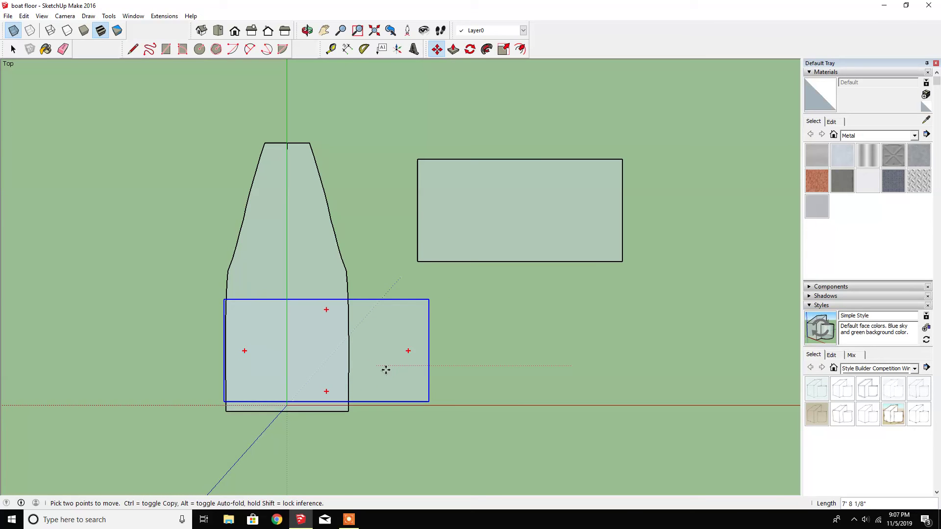
{"action": "left_click", "coordinate": [500, 342]}
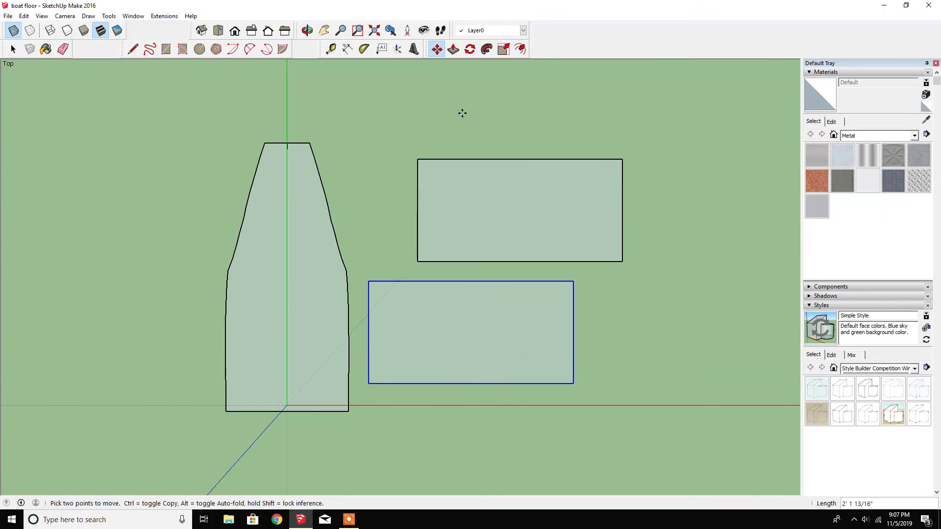
Step: Bring the panel over the boat floor and snap it down to the floor's bottom edge
{"action": "scroll", "coordinate": [258, 478], "scroll_direction": "up", "scroll_amount": 2}
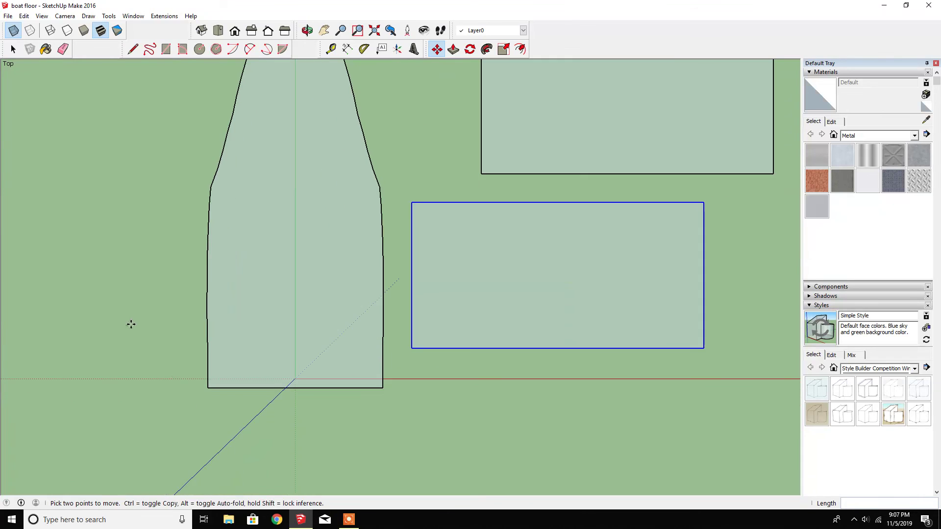
{"action": "scroll", "coordinate": [103, 298], "scroll_direction": "up", "scroll_amount": 2}
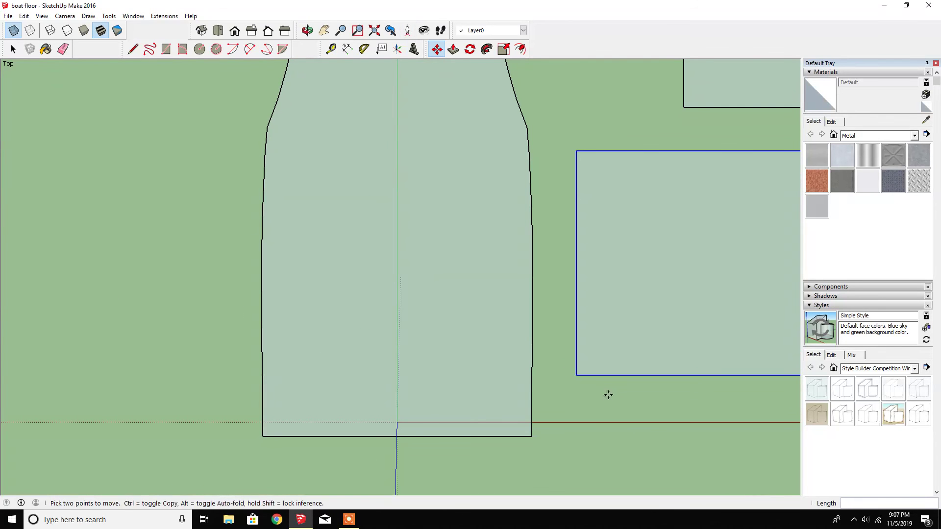
{"action": "left_click", "coordinate": [576, 322]}
{"action": "left_click", "coordinate": [260, 310]}
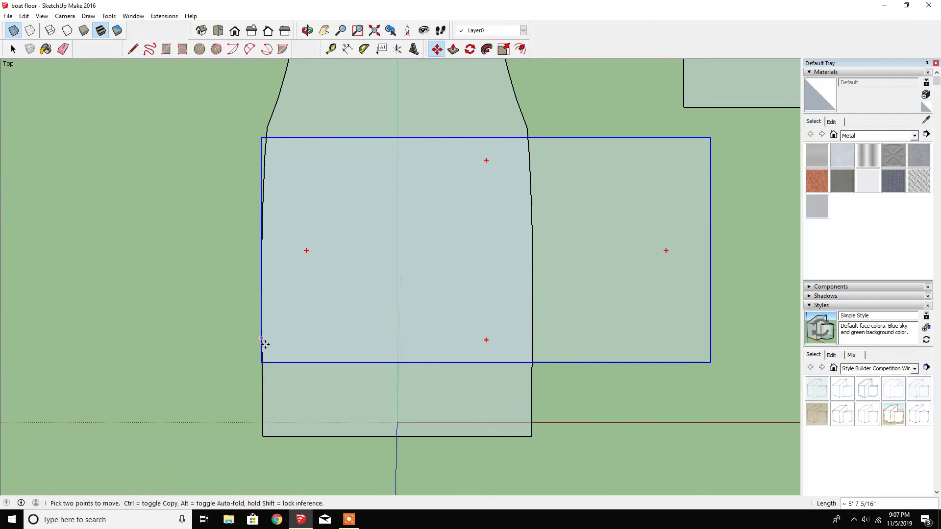
{"action": "left_click", "coordinate": [285, 361]}
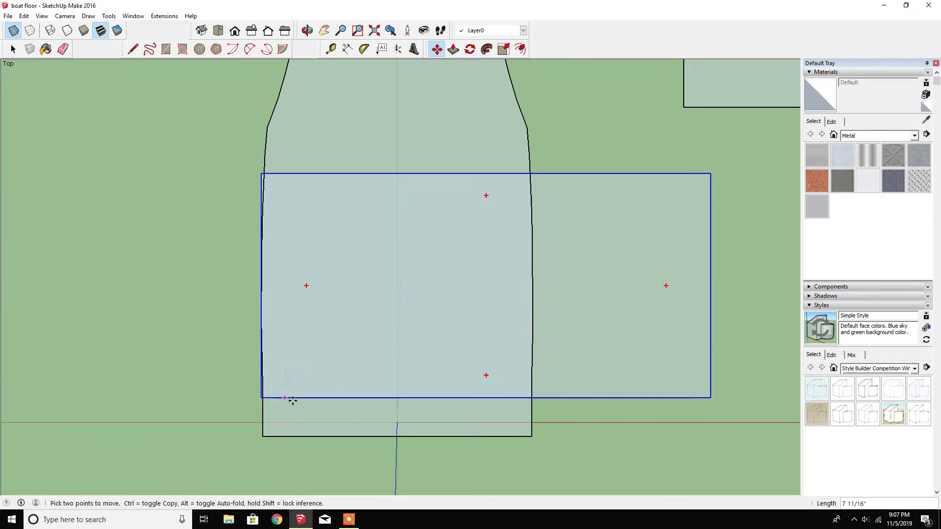
{"action": "left_click", "coordinate": [284, 435]}
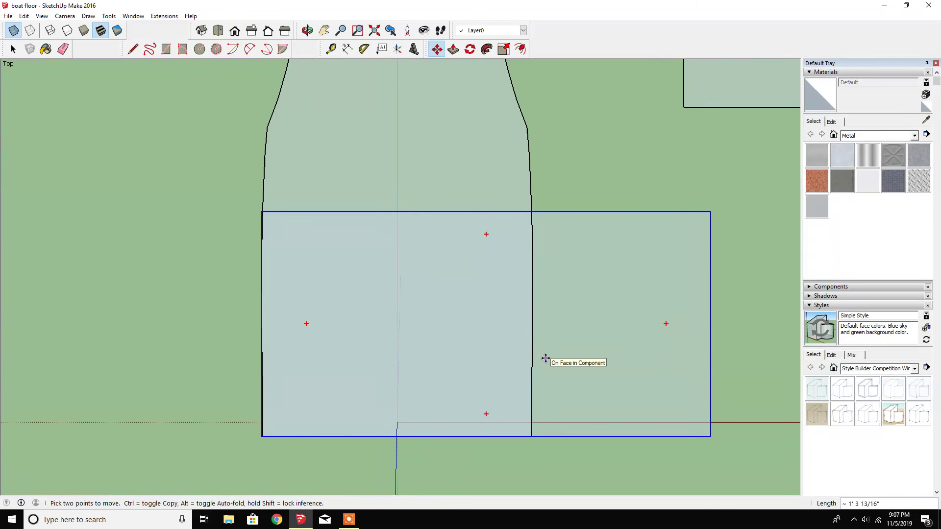
Step: Move the panel back to the right of the floor and explode it into plain geometry
{"action": "scroll", "coordinate": [672, 405], "scroll_direction": "up", "scroll_amount": 3}
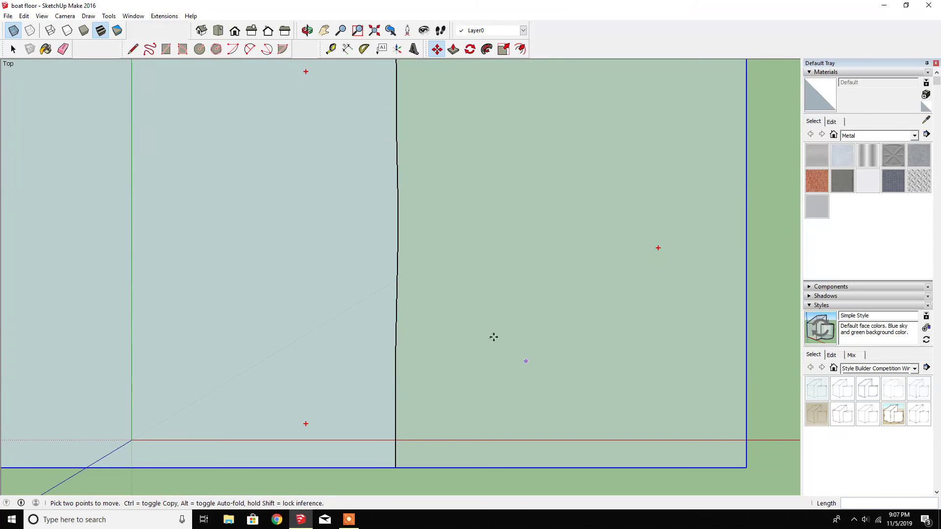
{"action": "left_click", "coordinate": [133, 51]}
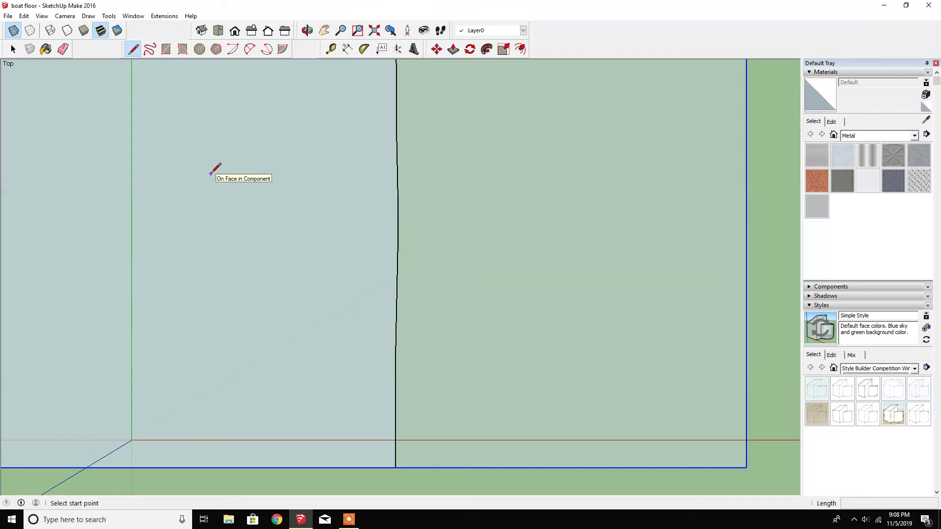
{"action": "scroll", "coordinate": [516, 321], "scroll_direction": "down", "scroll_amount": 1}
{"action": "scroll", "coordinate": [517, 321], "scroll_direction": "down", "scroll_amount": 3}
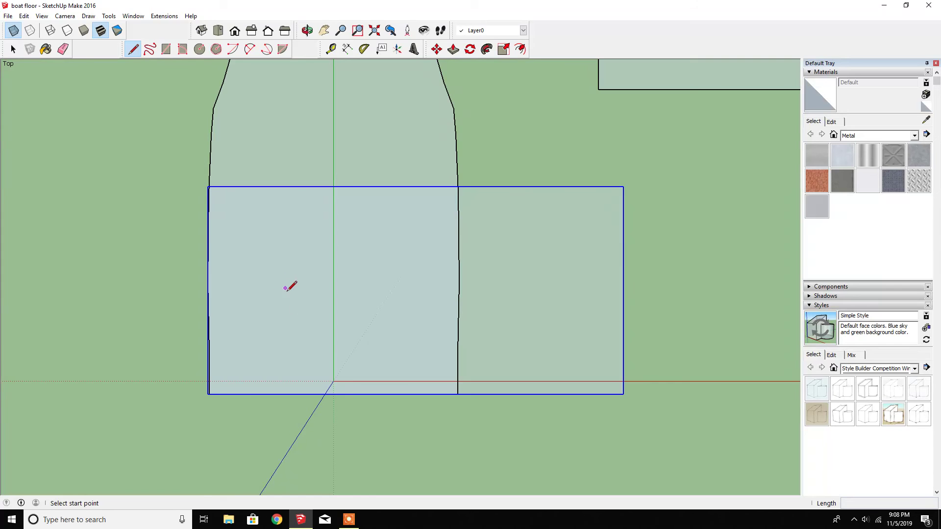
{"action": "scroll", "coordinate": [255, 370], "scroll_direction": "down", "scroll_amount": 2}
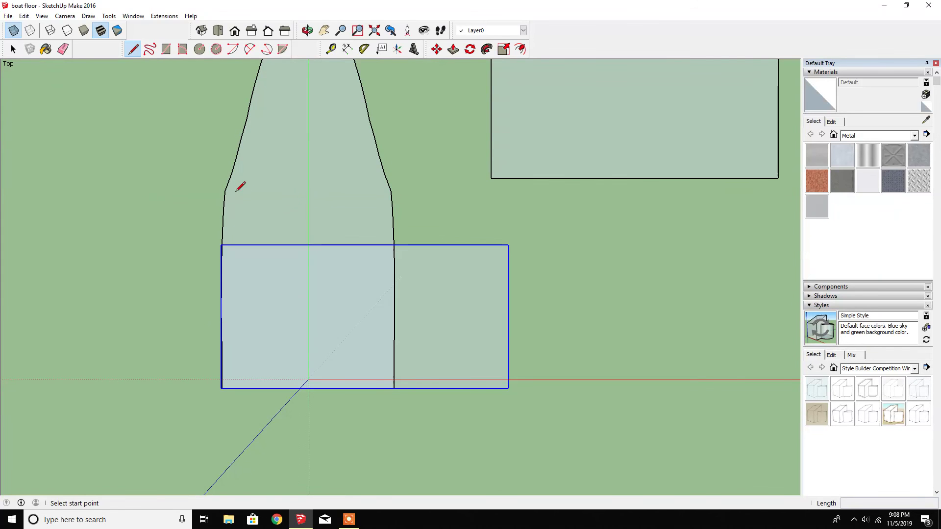
{"action": "left_click", "coordinate": [436, 49]}
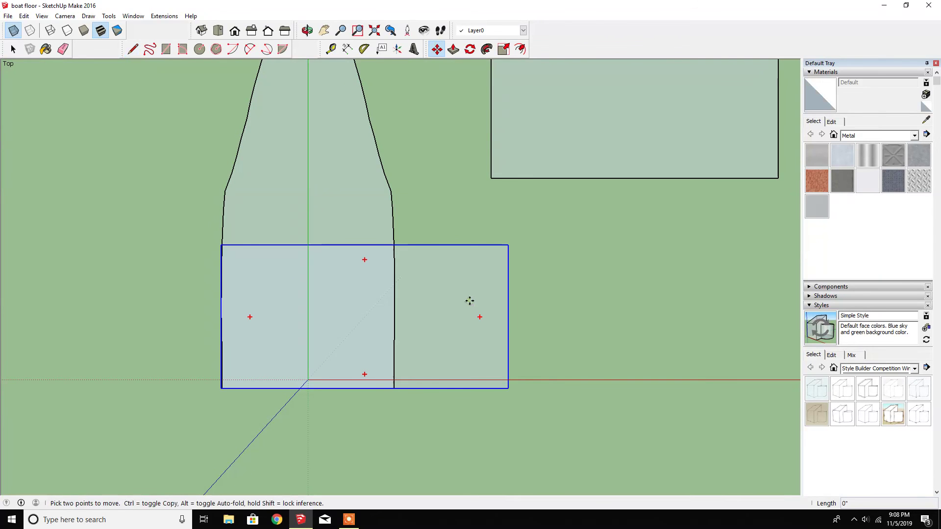
{"action": "left_click", "coordinate": [470, 301]}
{"action": "left_click", "coordinate": [702, 300]}
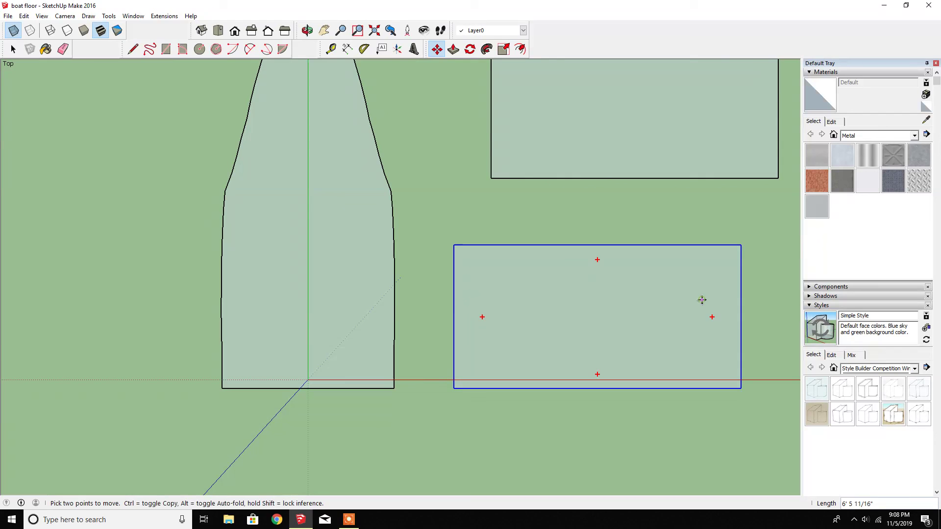
{"action": "right_click", "coordinate": [635, 312]}
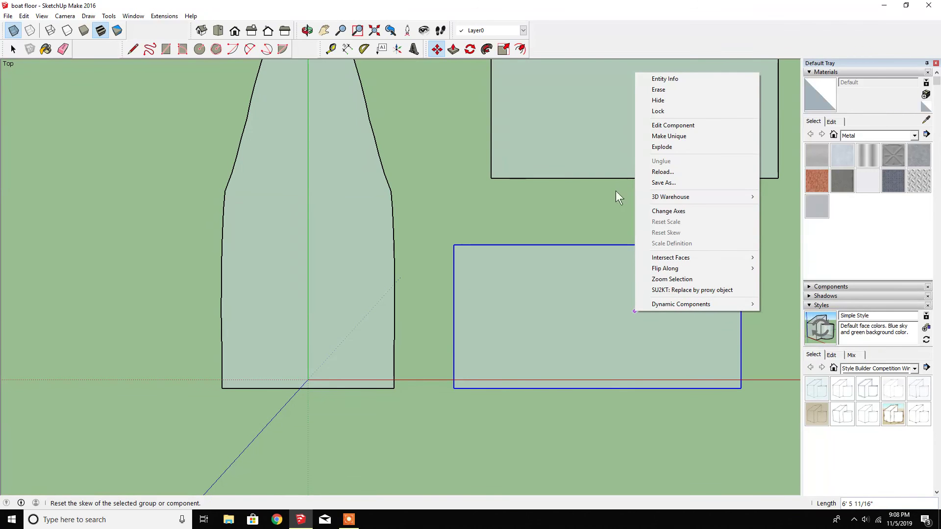
{"action": "left_click", "coordinate": [661, 147]}
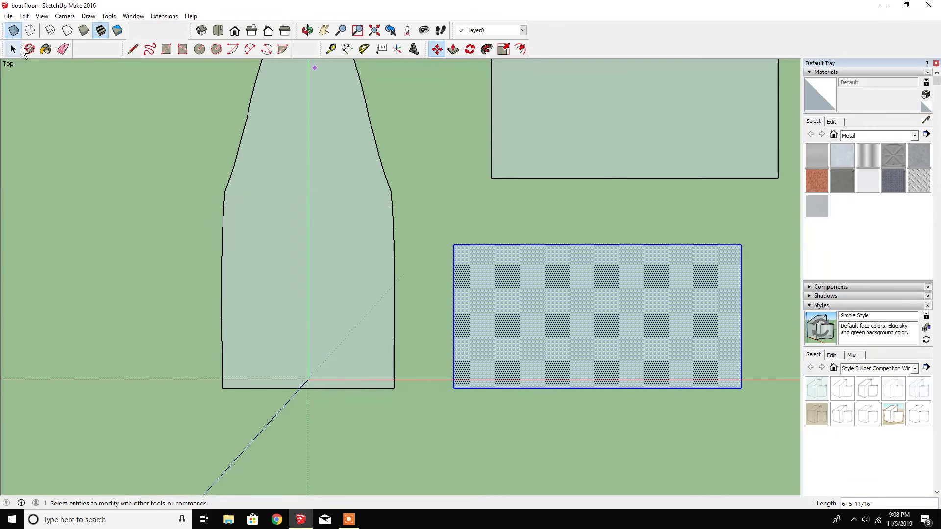
Step: Measure 29 along the lower panel's bottom edge and draw a vertical line splitting it
{"action": "left_click", "coordinate": [20, 49]}
{"action": "left_click", "coordinate": [133, 49]}
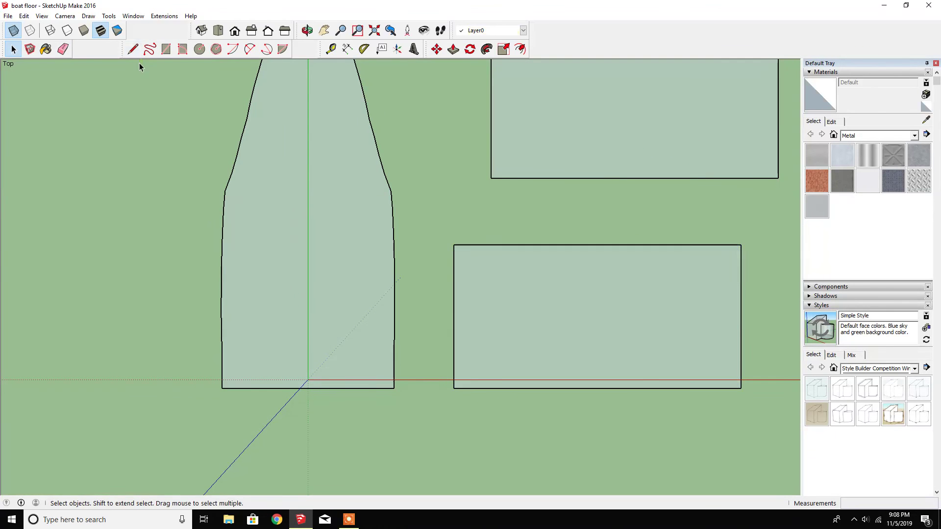
{"action": "left_click_drag", "start_coordinate": [454, 388], "coordinate": [457, 385]}
{"action": "left_click", "coordinate": [453, 388]}
{"action": "type", "text": "29"}
{"action": "key", "text": "Return"}
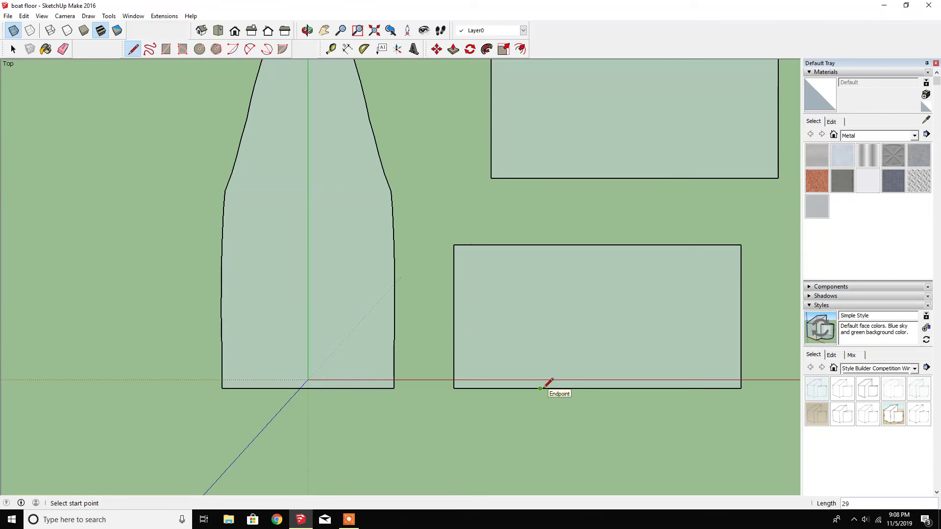
{"action": "left_click", "coordinate": [453, 387]}
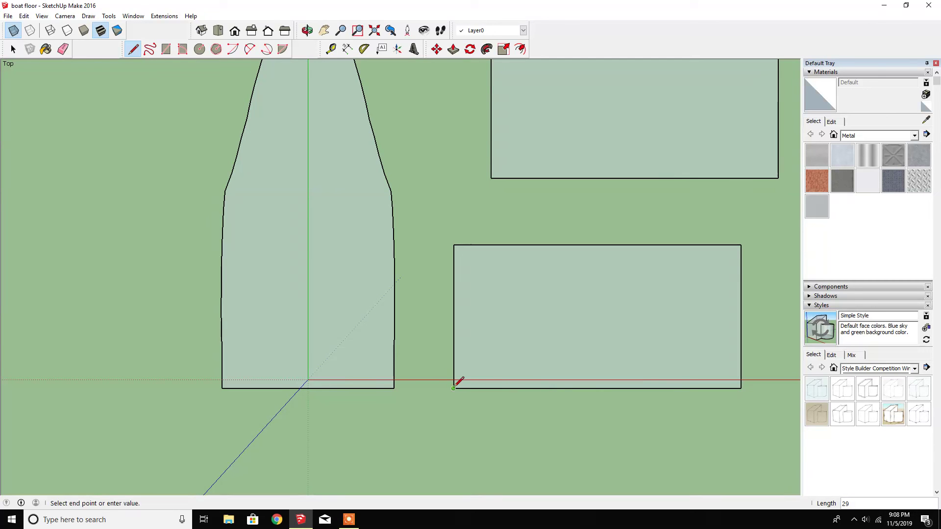
{"action": "type", "text": "58"}
{"action": "left_click", "coordinate": [511, 388]}
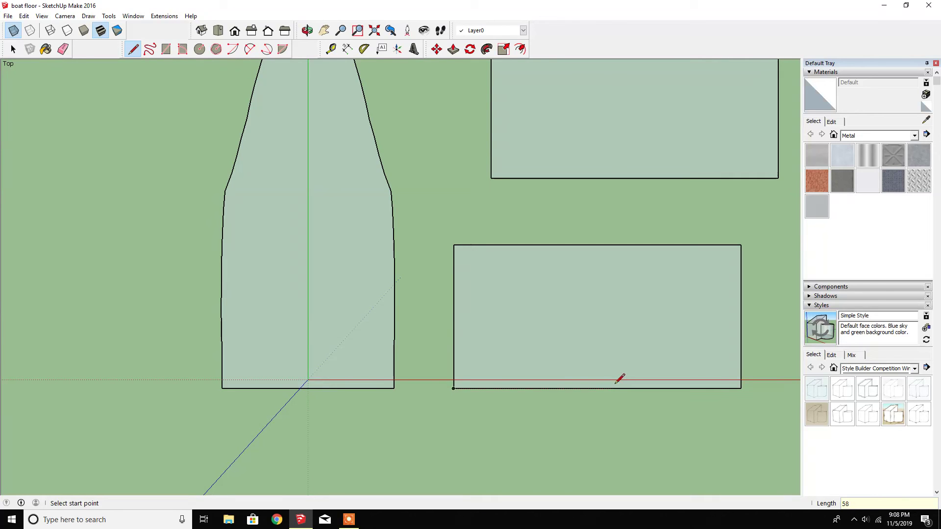
{"action": "left_click", "coordinate": [626, 388]}
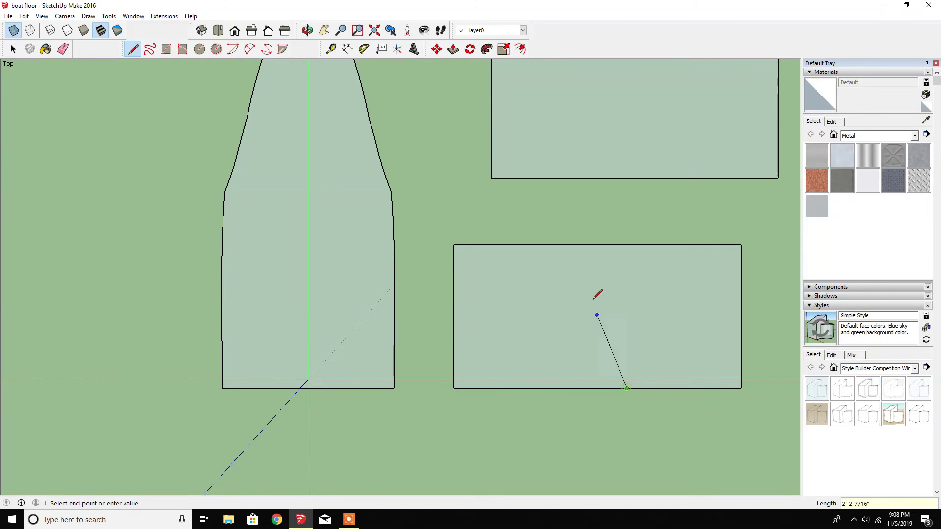
{"action": "left_click", "coordinate": [627, 245]}
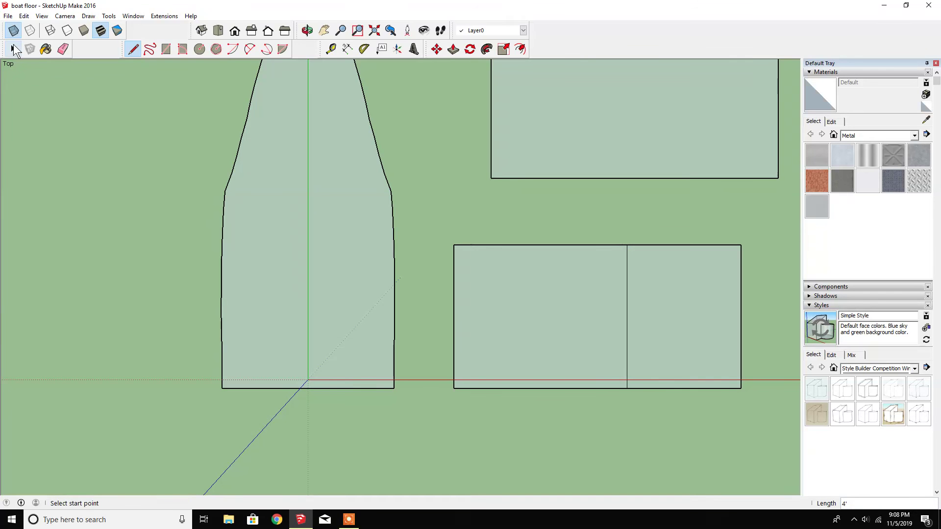
Step: Select the panel's right edge and the right part's top edge, and try moving them
{"action": "left_click", "coordinate": [14, 49]}
{"action": "left_click_drag", "start_coordinate": [741, 332], "coordinate": [752, 409]}
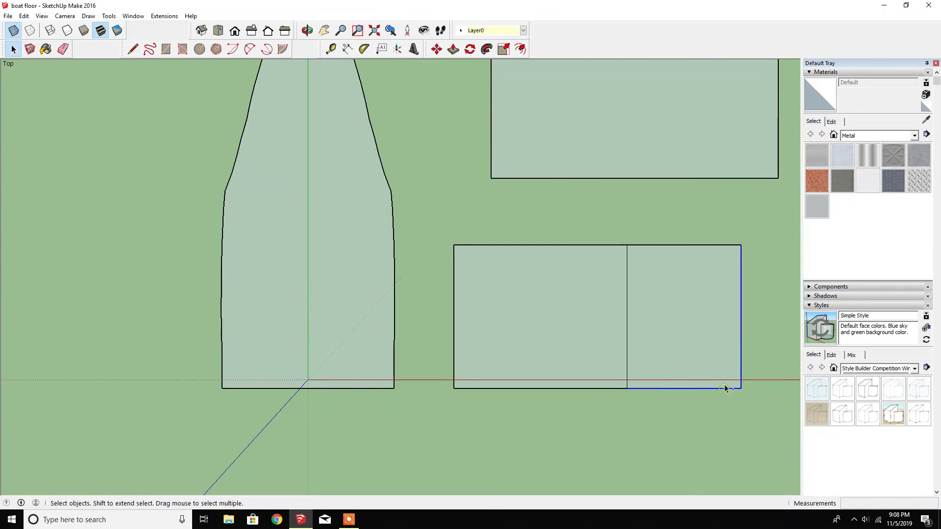
{"action": "left_click", "coordinate": [655, 245], "text": "shift"}
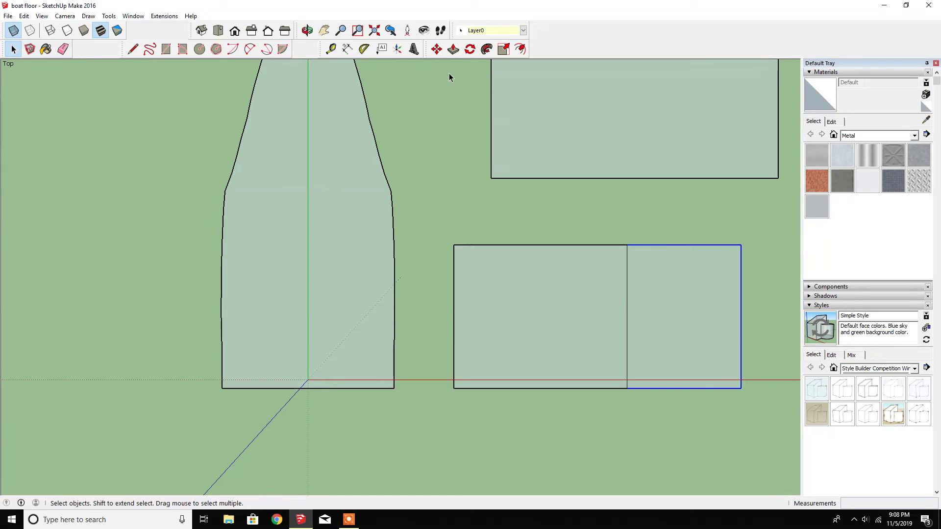
{"action": "left_click", "coordinate": [436, 49]}
{"action": "left_click", "coordinate": [741, 245]}
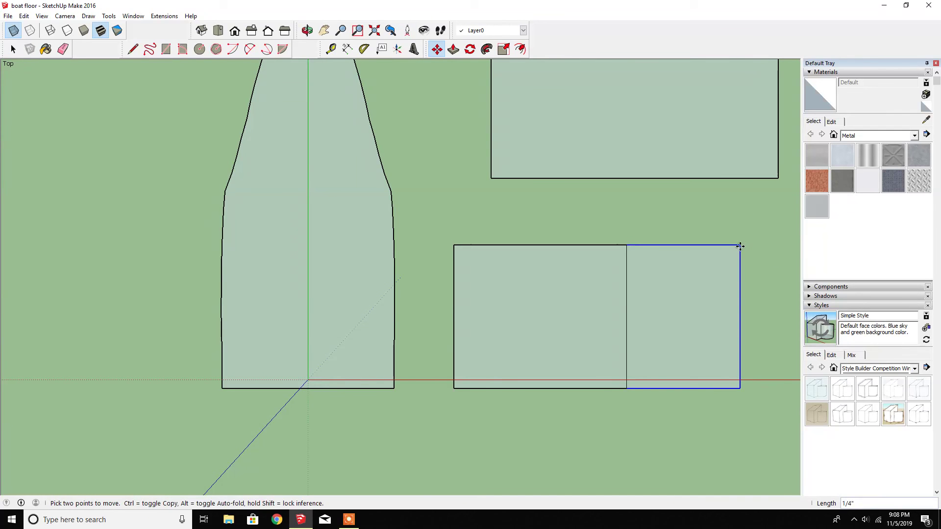
{"action": "left_click", "coordinate": [741, 245]}
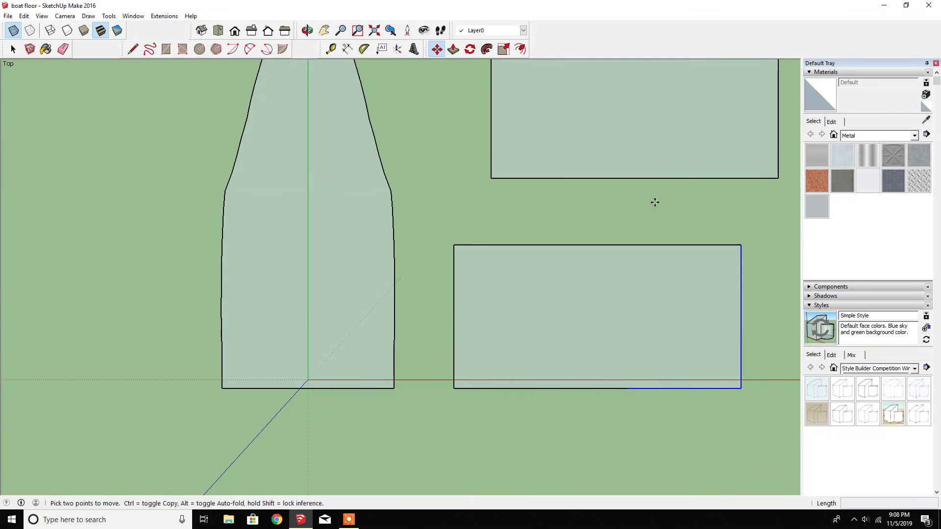
Step: Resize and re-maximise the window, then redo the dividing line across the panel
{"action": "double_click", "coordinate": [28, 7]}
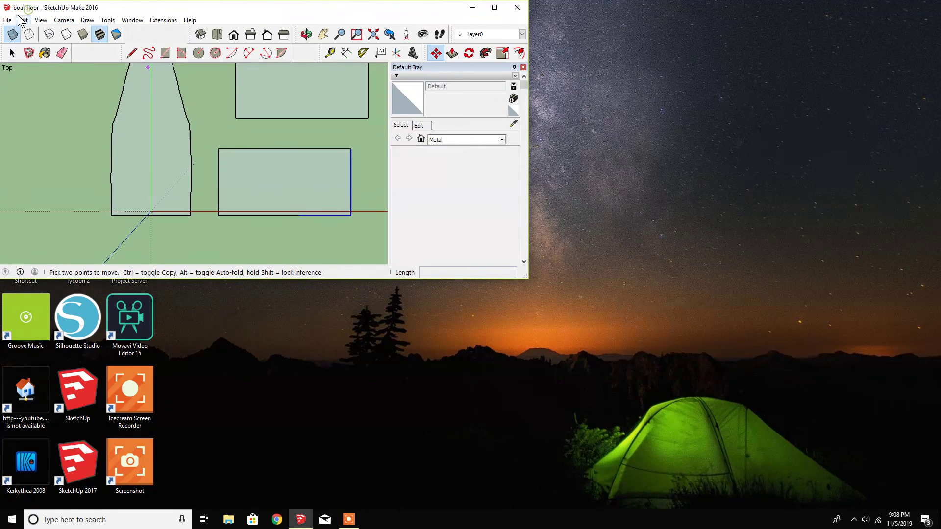
{"action": "left_click", "coordinate": [496, 10]}
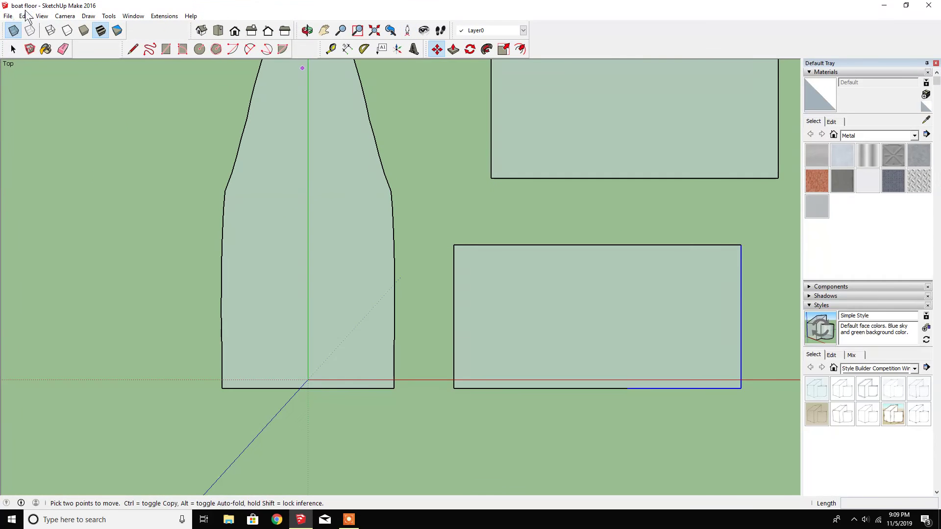
{"action": "double_click", "coordinate": [567, 7]}
{"action": "left_click", "coordinate": [497, 10]}
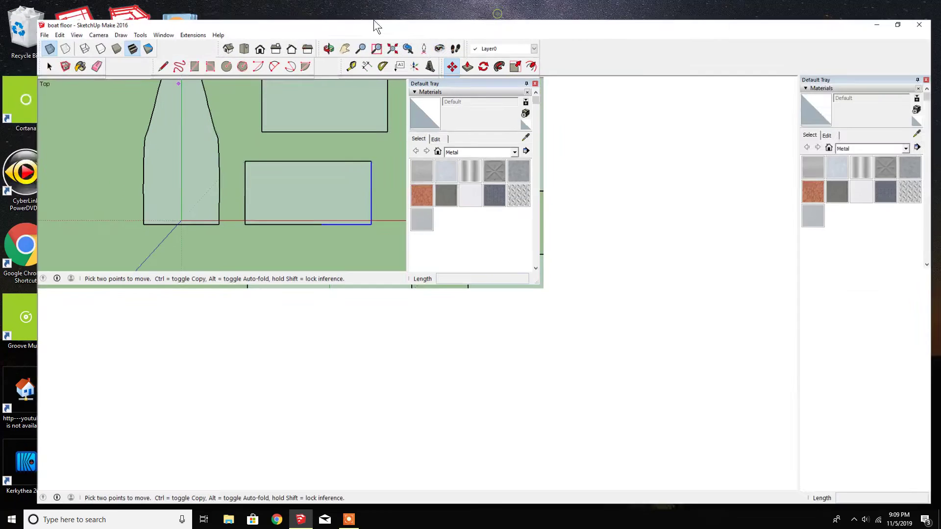
{"action": "left_click", "coordinate": [24, 16]}
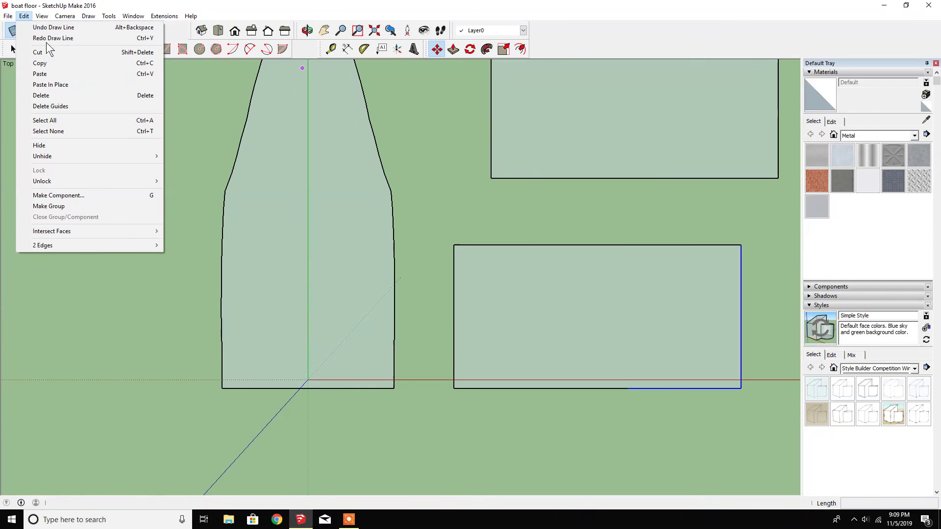
{"action": "left_click", "coordinate": [53, 37]}
Step: Delete the face of the panel's narrower right-hand part
{"action": "left_click", "coordinate": [13, 49]}
{"action": "key", "text": "e"}
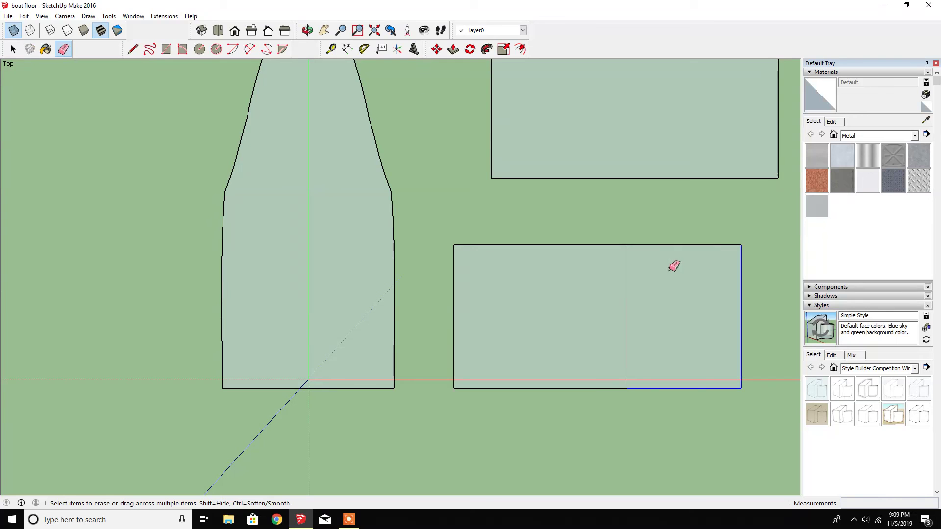
{"action": "left_click", "coordinate": [14, 49]}
{"action": "left_click", "coordinate": [702, 314]}
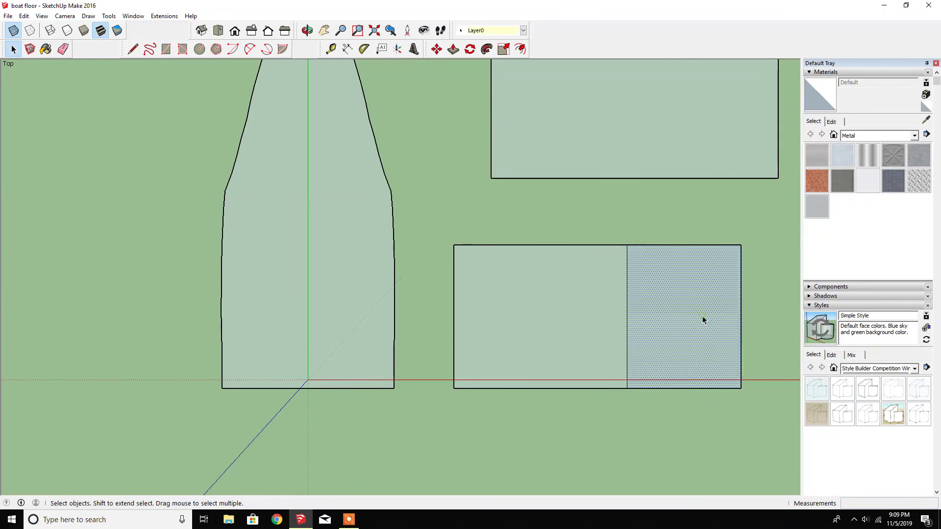
{"action": "key", "text": "Delete"}
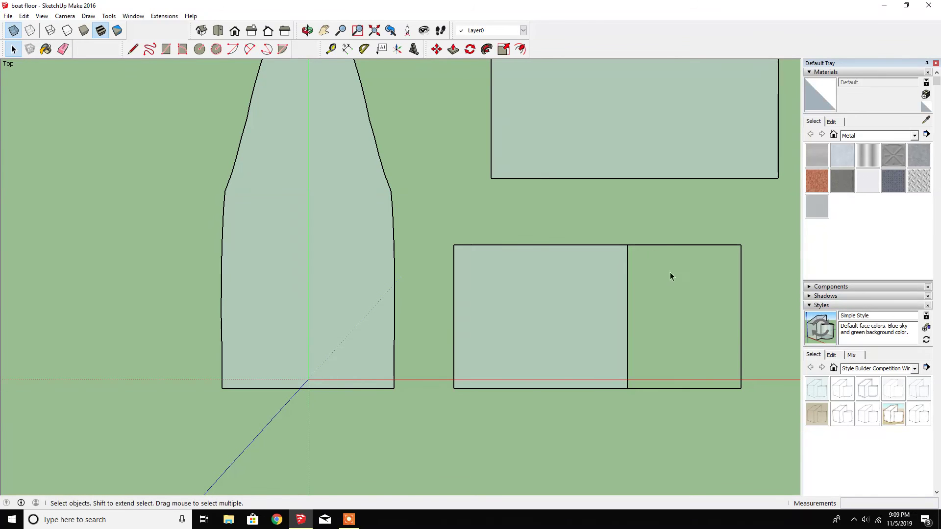
{"action": "left_click", "coordinate": [673, 247]}
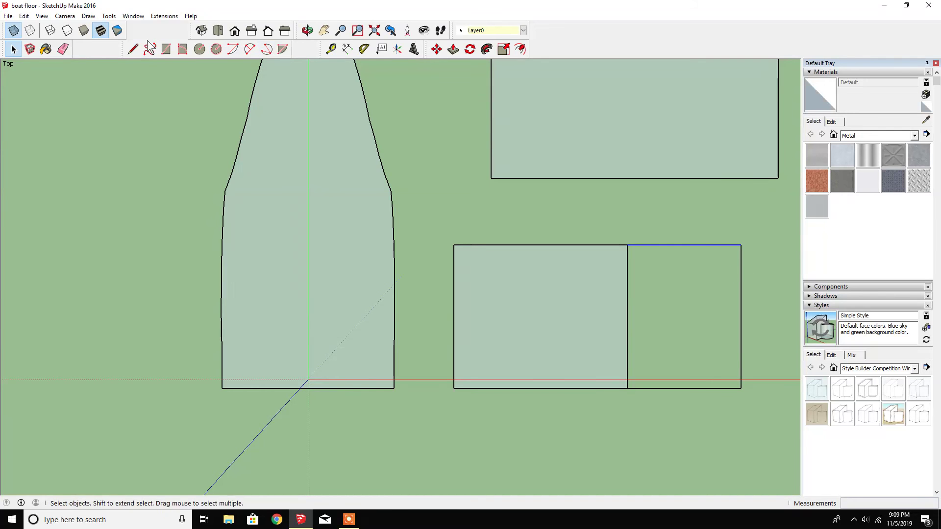
Step: Redraw the top edge, then erase the right section's top, side and bottom edges
{"action": "key", "text": "l"}
{"action": "left_click", "coordinate": [627, 244]}
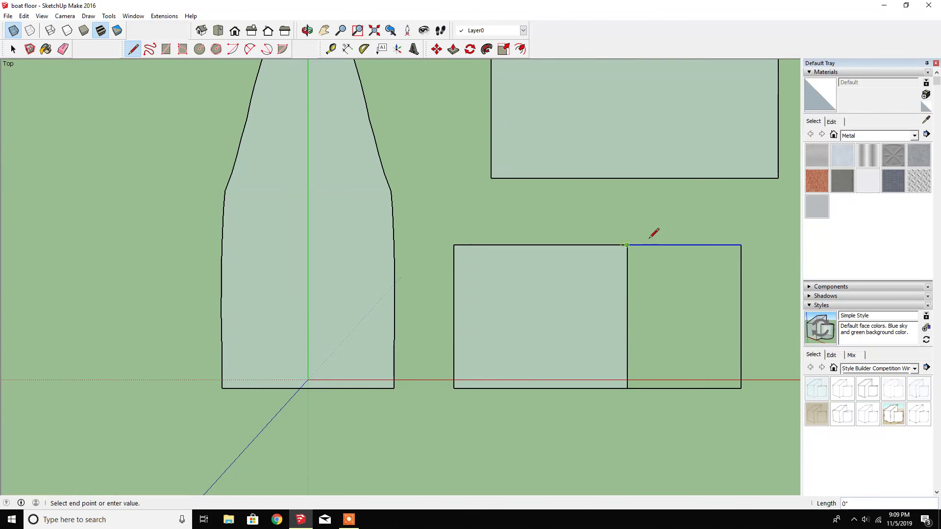
{"action": "left_click", "coordinate": [741, 244]}
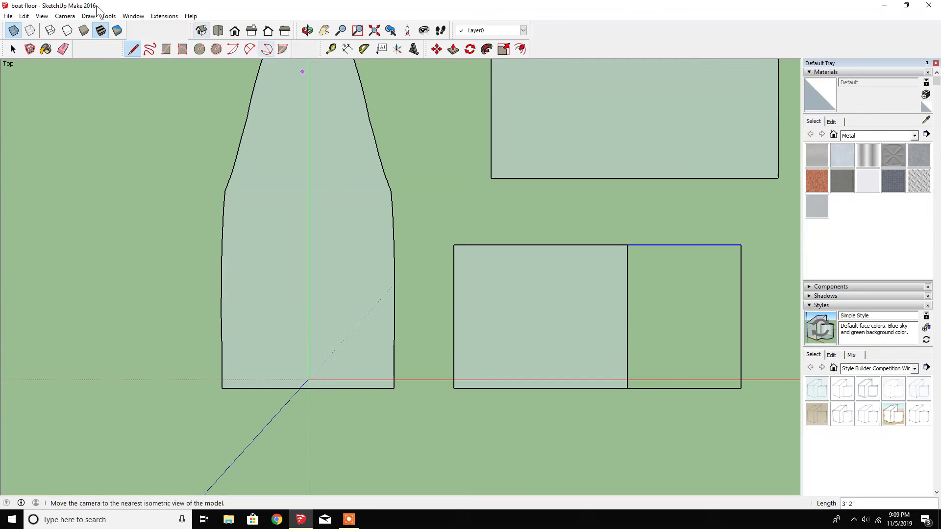
{"action": "left_click", "coordinate": [63, 49]}
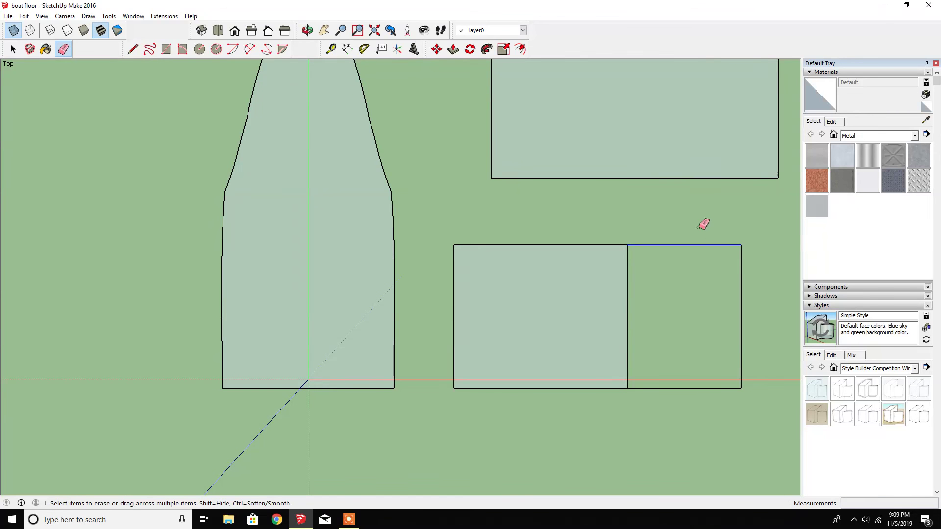
{"action": "left_click", "coordinate": [730, 245]}
{"action": "left_click", "coordinate": [741, 267]}
{"action": "left_click", "coordinate": [733, 388]}
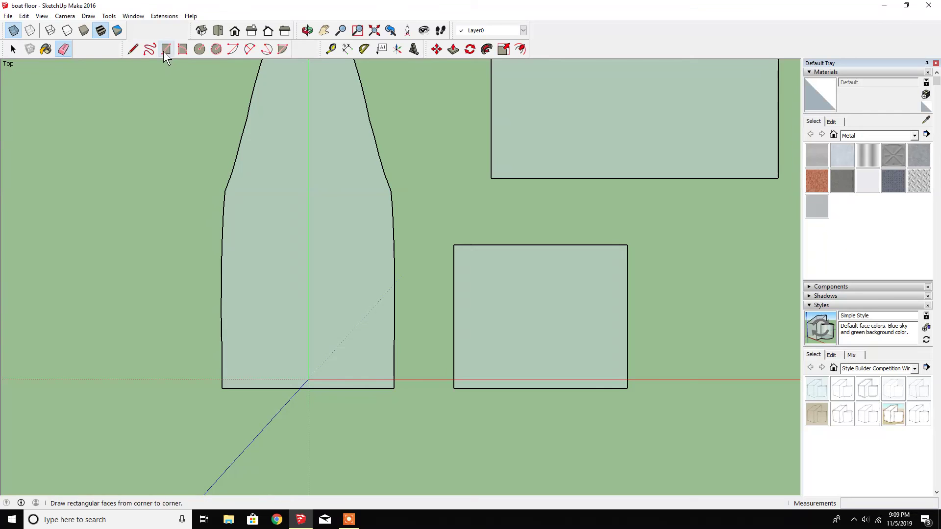
Step: Draw a closed 3'2 by 4' rectangle to the right of the 58-in panel
{"action": "left_click", "coordinate": [132, 49]}
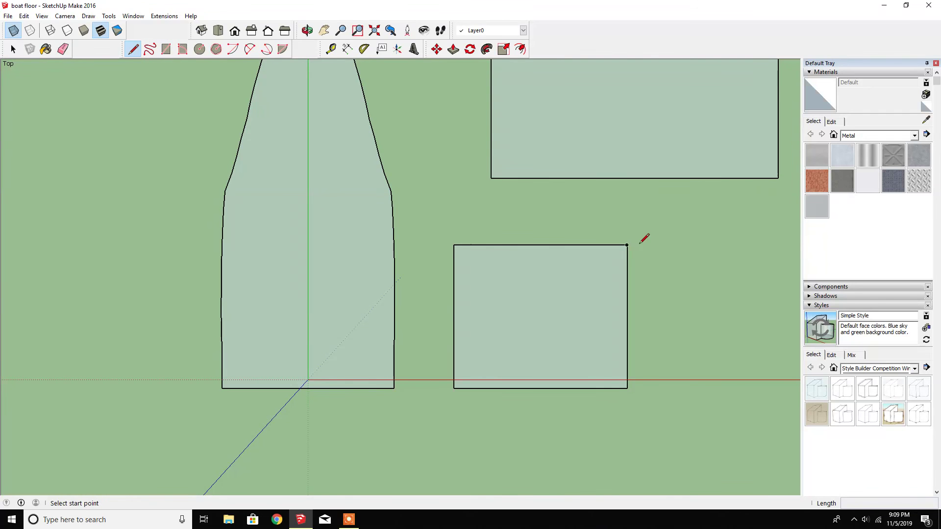
{"action": "left_click", "coordinate": [665, 245]}
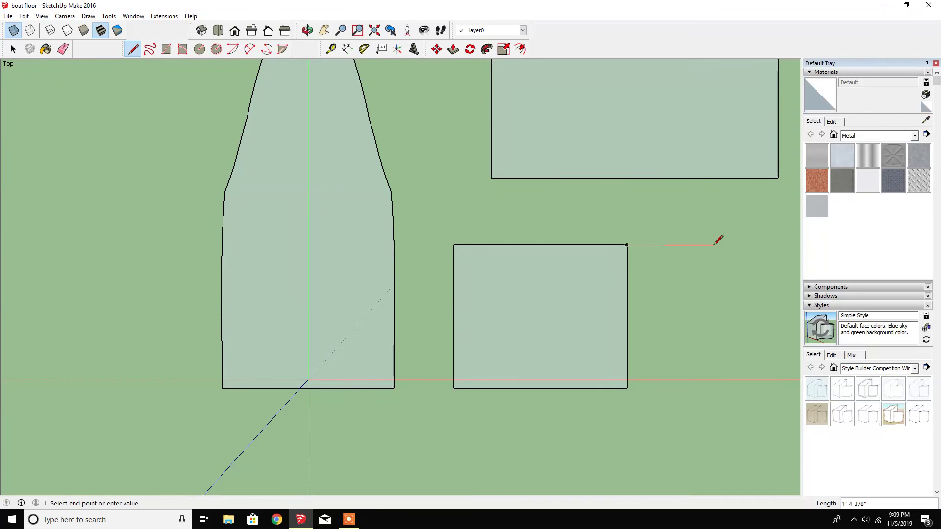
{"action": "type", "text": "3'2"}
{"action": "key", "text": "Return"}
{"action": "type", "text": "4'"}
{"action": "key", "text": "Return"}
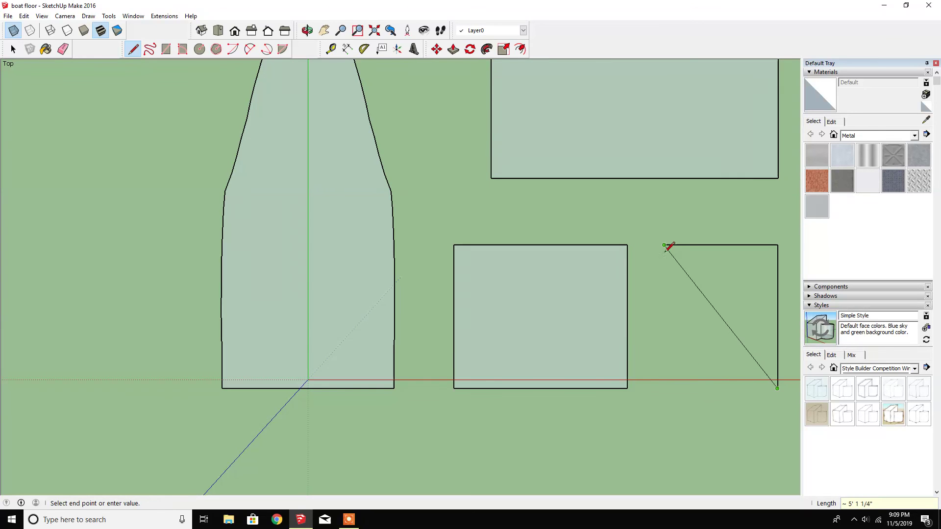
{"action": "left_click", "coordinate": [664, 389]}
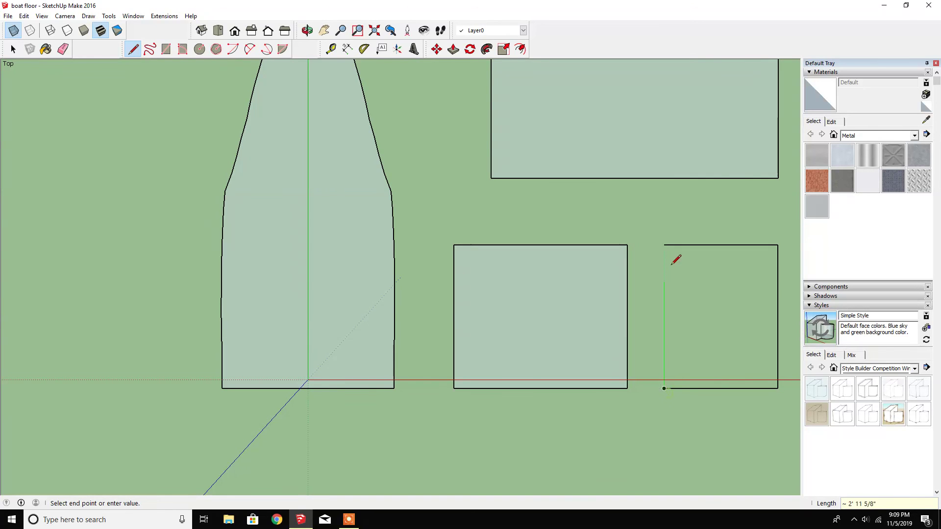
{"action": "left_click", "coordinate": [664, 245]}
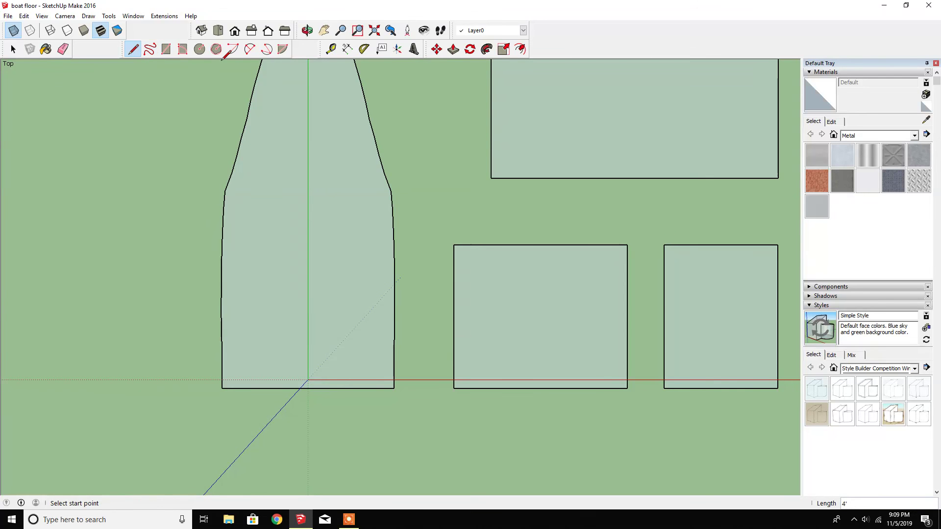
{"action": "left_click", "coordinate": [12, 49]}
Step: Make the middle rectangle a component named 'Rear sub floor'
{"action": "left_click_drag", "start_coordinate": [426, 224], "coordinate": [632, 392]}
{"action": "right_click", "coordinate": [553, 309]}
{"action": "left_click", "coordinate": [619, 387]}
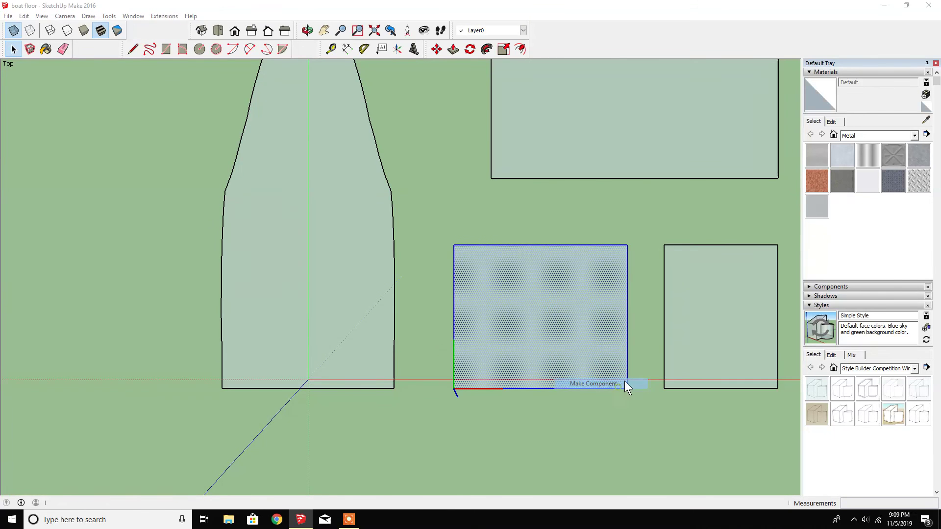
{"action": "type", "text": "Rear sub floor"}
{"action": "key", "text": "Return"}
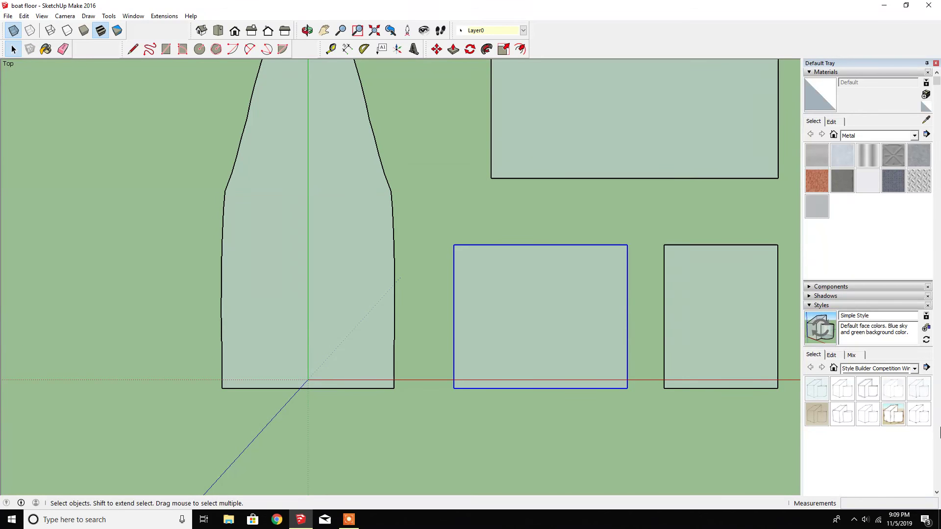
Step: Make the right rectangle a component named 'side', then clear the selection
{"action": "left_click_drag", "start_coordinate": [649, 233], "coordinate": [782, 410]}
{"action": "right_click", "coordinate": [707, 317]}
{"action": "left_click", "coordinate": [766, 394]}
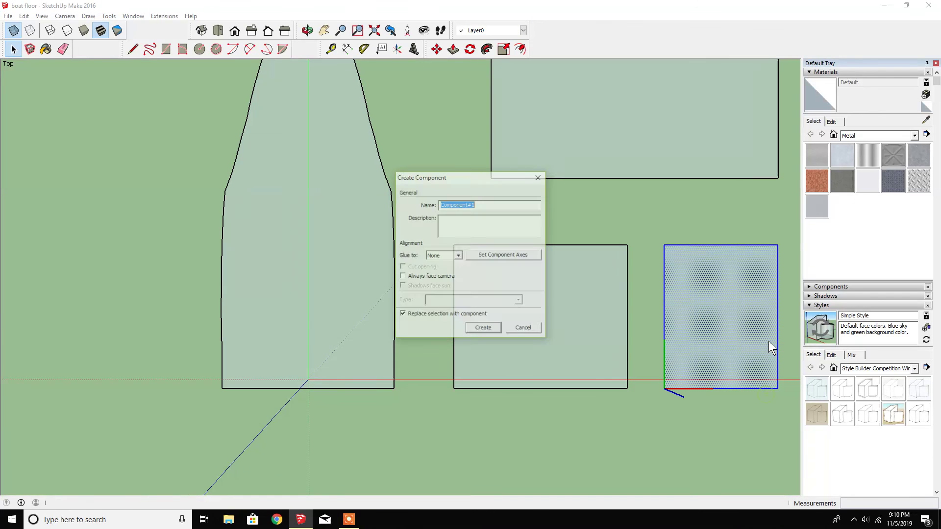
{"action": "type", "text": "side"}
{"action": "key", "text": "Return"}
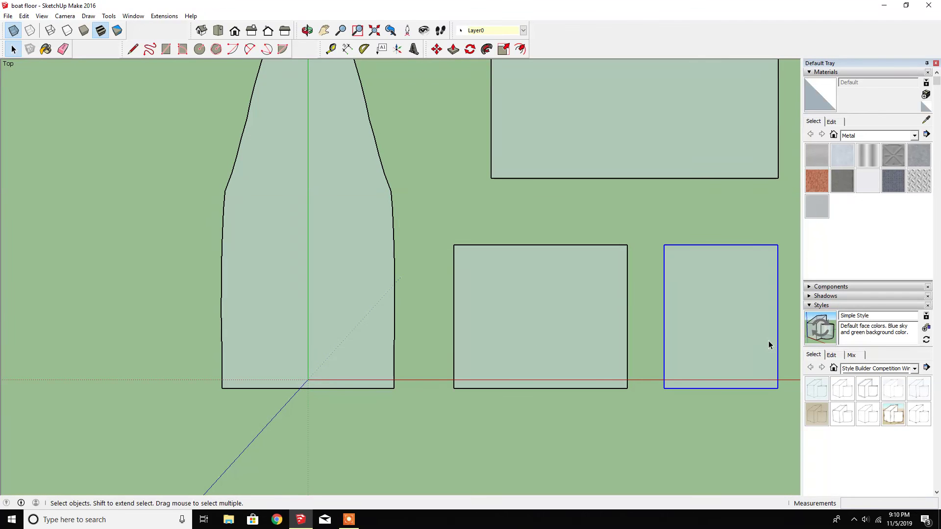
{"action": "left_click", "coordinate": [524, 241]}
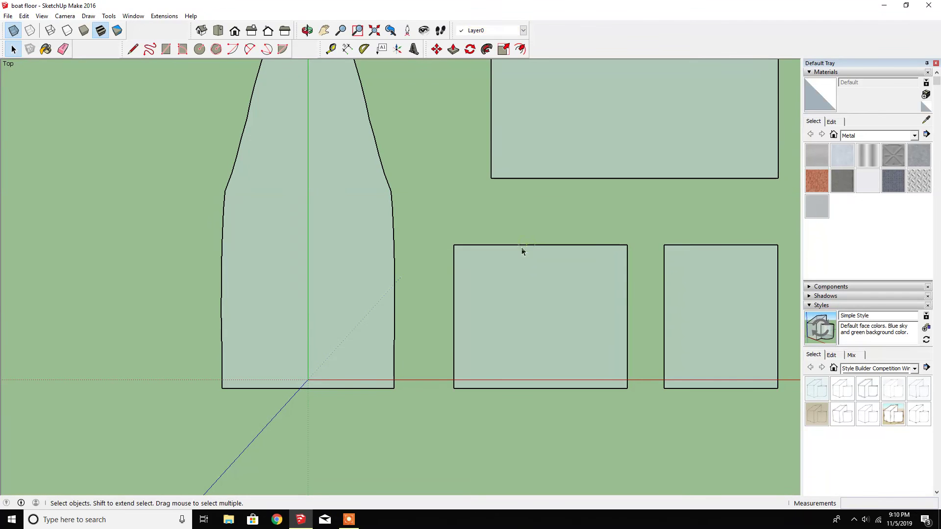
Step: Move the Rear sub floor panel over the boat outline, bottom edge flush with the floor base
{"action": "scroll", "coordinate": [232, 341], "scroll_direction": "up", "scroll_amount": 2}
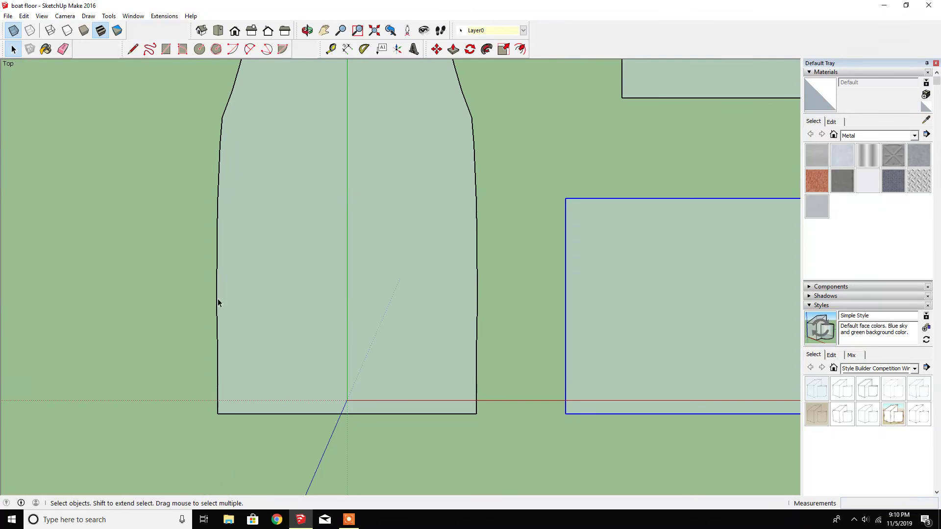
{"action": "left_click", "coordinate": [436, 49]}
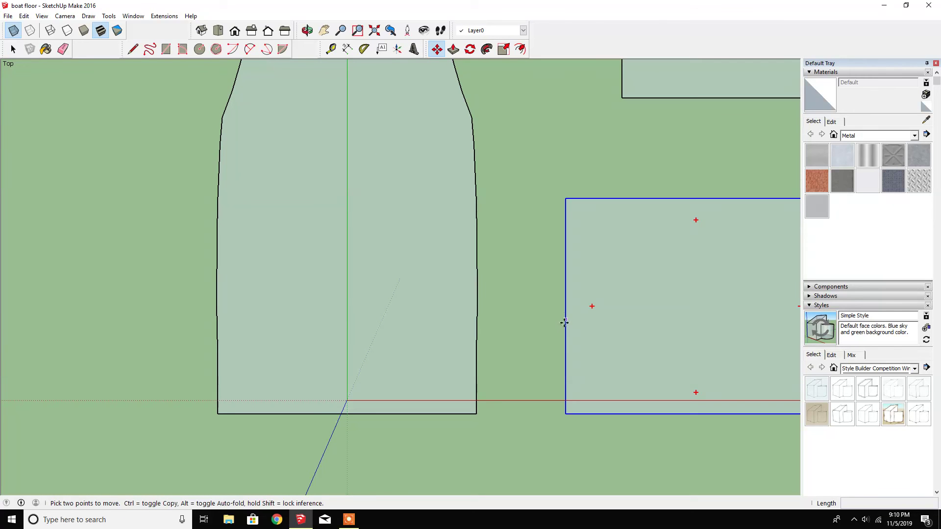
{"action": "left_click", "coordinate": [566, 324]}
{"action": "left_click", "coordinate": [217, 294]}
{"action": "left_click", "coordinate": [255, 383]}
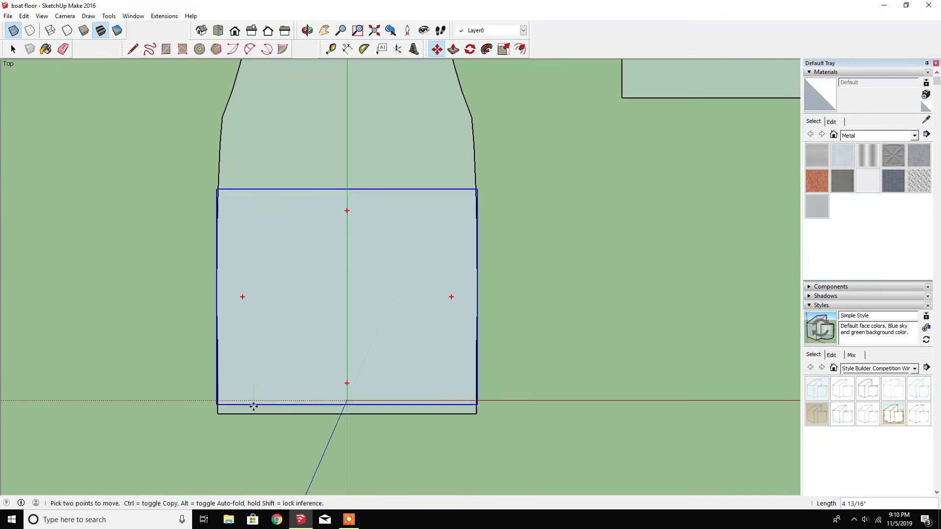
{"action": "left_click", "coordinate": [253, 413]}
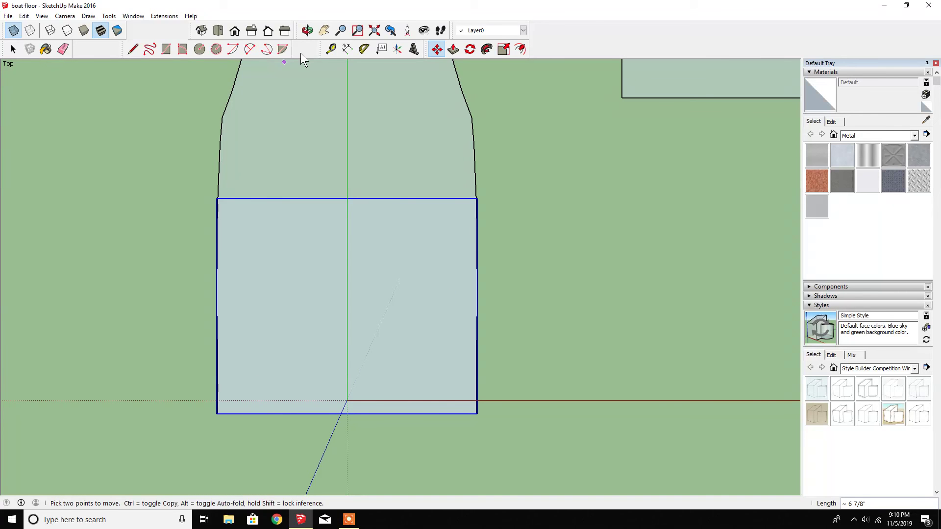
{"action": "scroll", "coordinate": [186, 326], "scroll_direction": "down", "scroll_amount": 3}
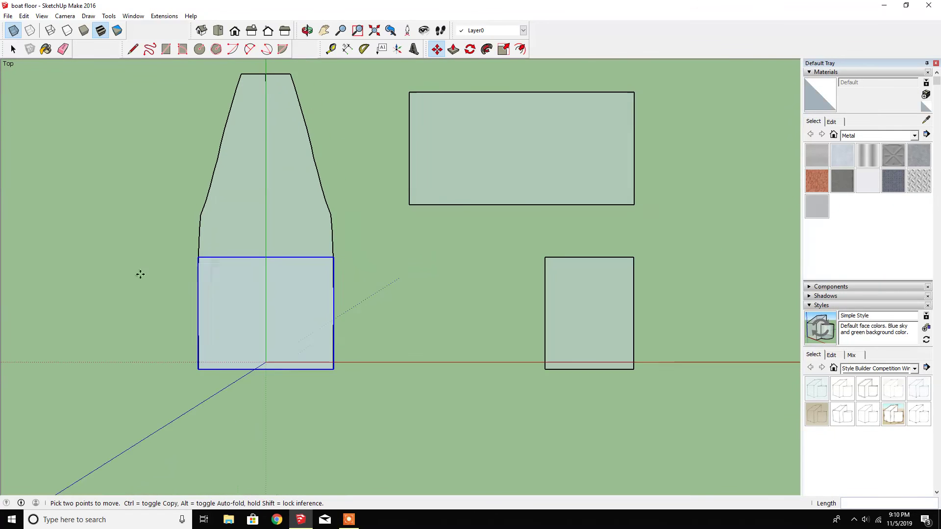
{"action": "scroll", "coordinate": [140, 273], "scroll_direction": "down", "scroll_amount": 1}
Step: Select the small side panel and start a line at its bottom-left corner
{"action": "left_click", "coordinate": [17, 51]}
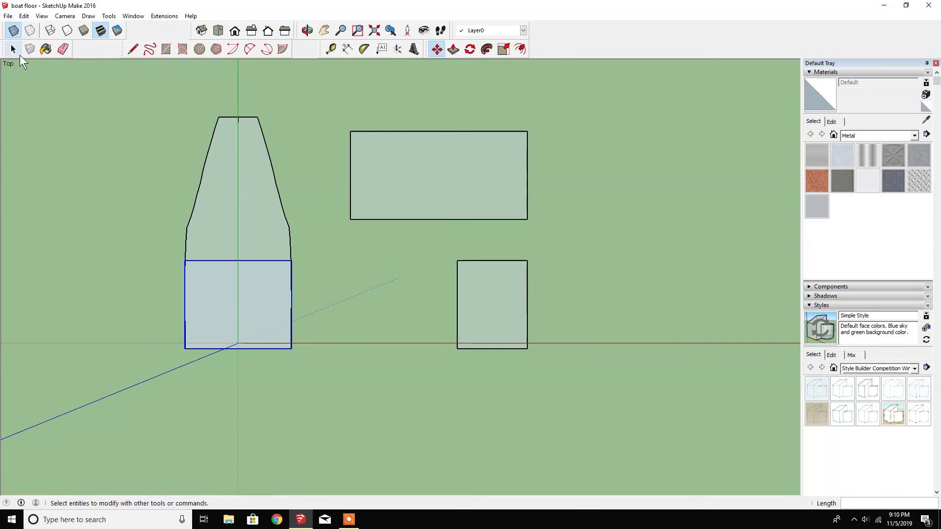
{"action": "left_click", "coordinate": [492, 264]}
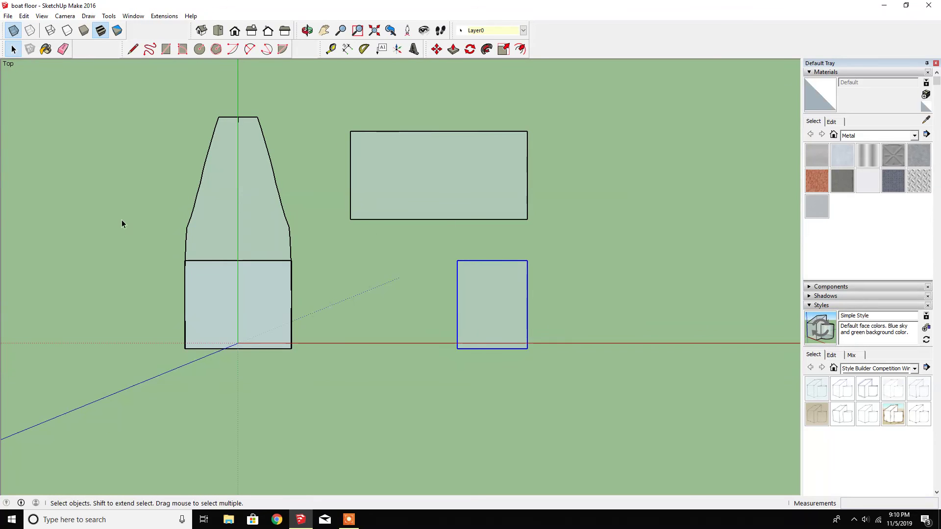
{"action": "scroll", "coordinate": [122, 221], "scroll_direction": "up", "scroll_amount": 1}
{"action": "left_click", "coordinate": [132, 49]}
{"action": "left_click", "coordinate": [596, 401]}
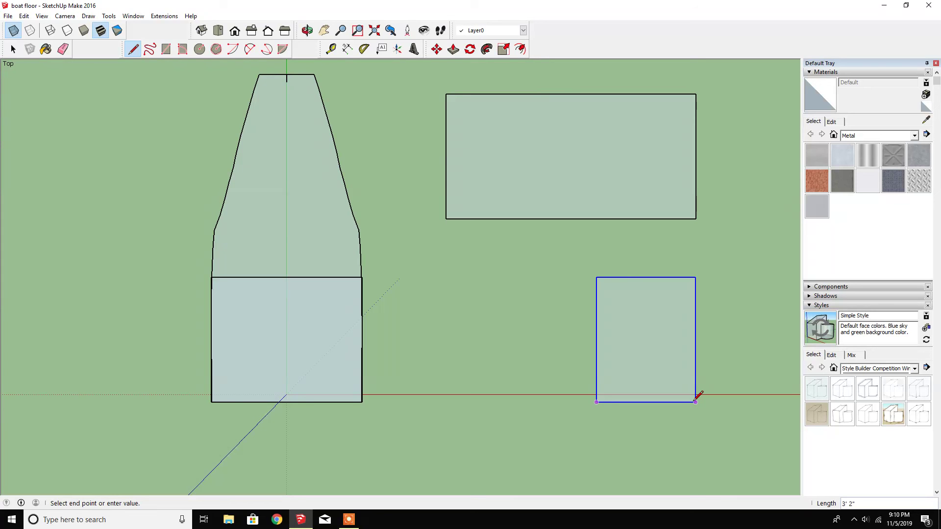
Step: Explode the tapered hull group into loose edges
{"action": "key", "text": "Escape"}
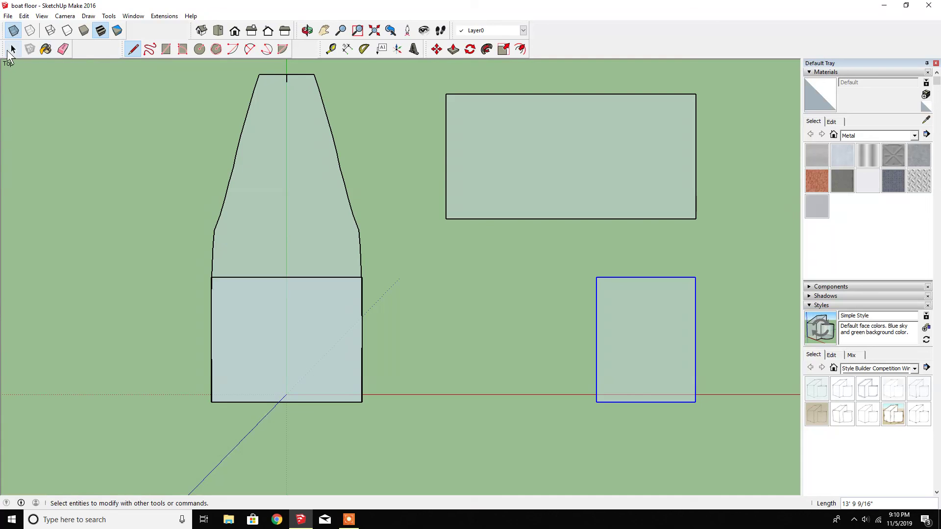
{"action": "left_click", "coordinate": [12, 50]}
{"action": "left_click", "coordinate": [287, 81]}
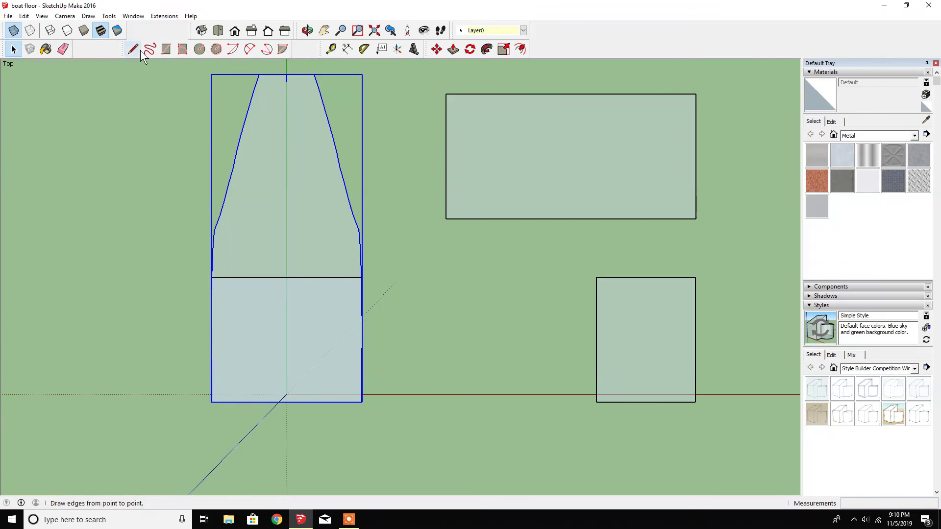
{"action": "right_click", "coordinate": [308, 151]}
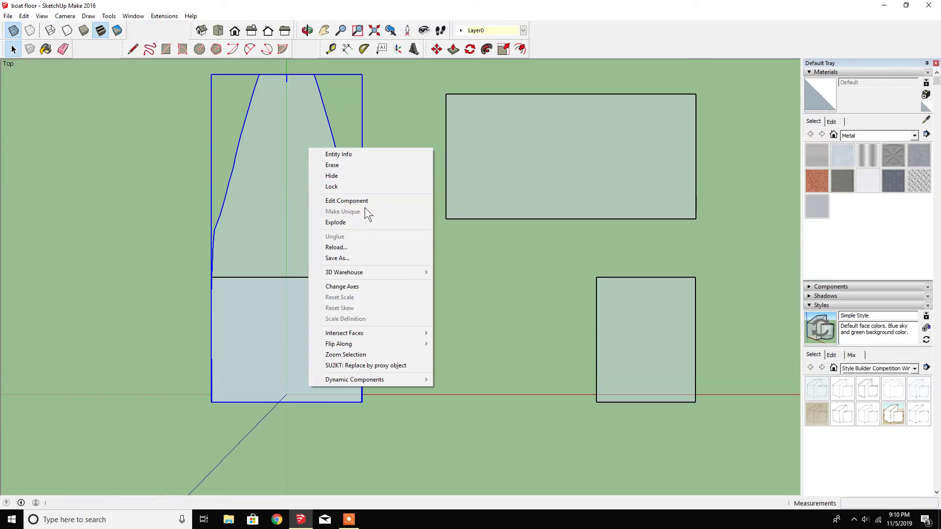
{"action": "left_click", "coordinate": [369, 223]}
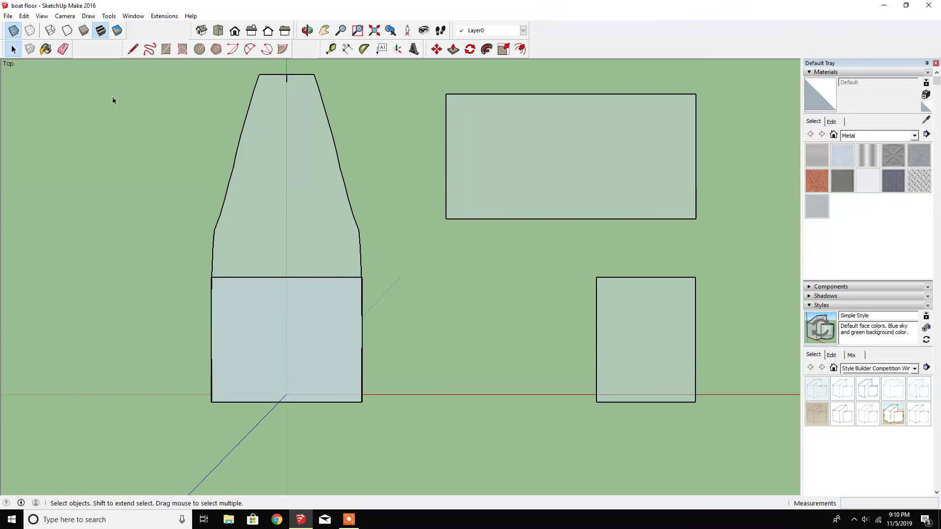
Step: Draw a 30" centre line down from the midpoint of the hull's narrow top edge
{"action": "left_click", "coordinate": [133, 48]}
{"action": "left_click", "coordinate": [287, 74]}
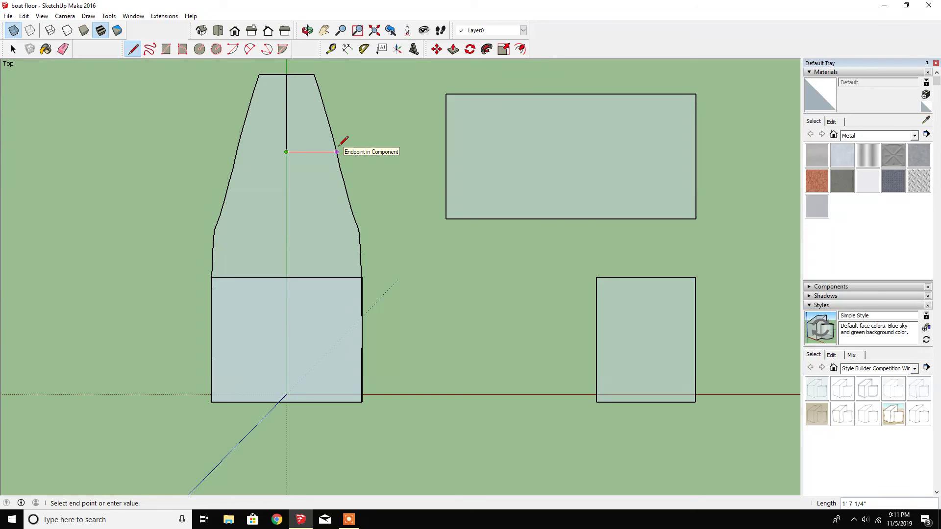
{"action": "key", "text": "Escape"}
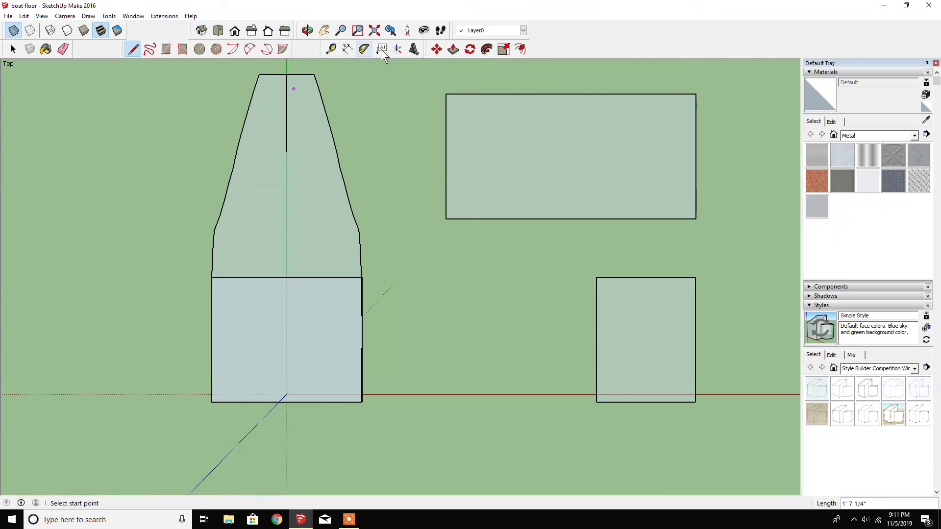
Step: Rotate the small rectangle 90° so it lies crosswise, then pick it up to move
{"action": "left_click", "coordinate": [436, 49]}
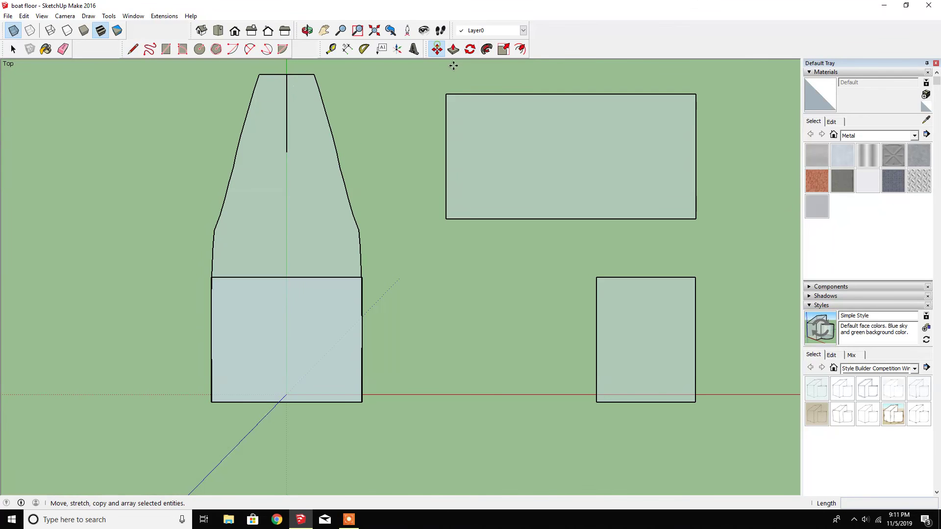
{"action": "left_click", "coordinate": [648, 400]}
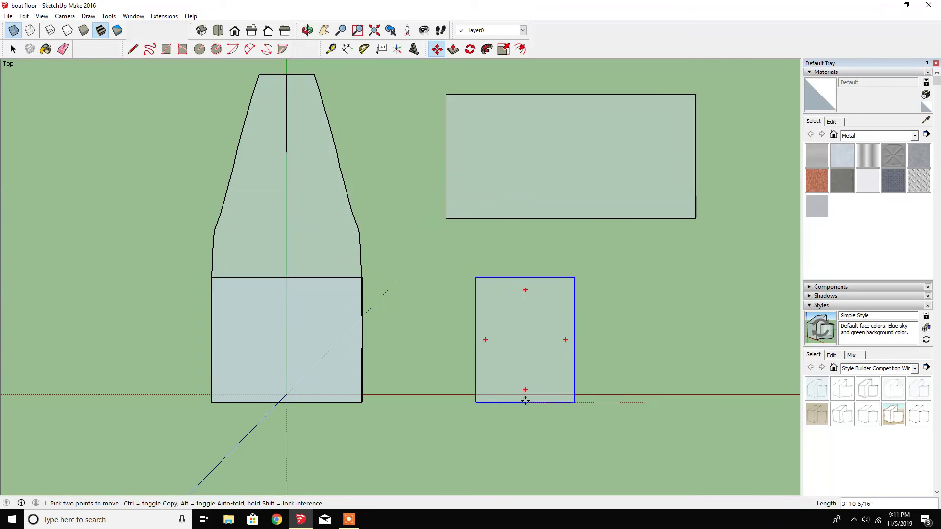
{"action": "key", "text": "Escape"}
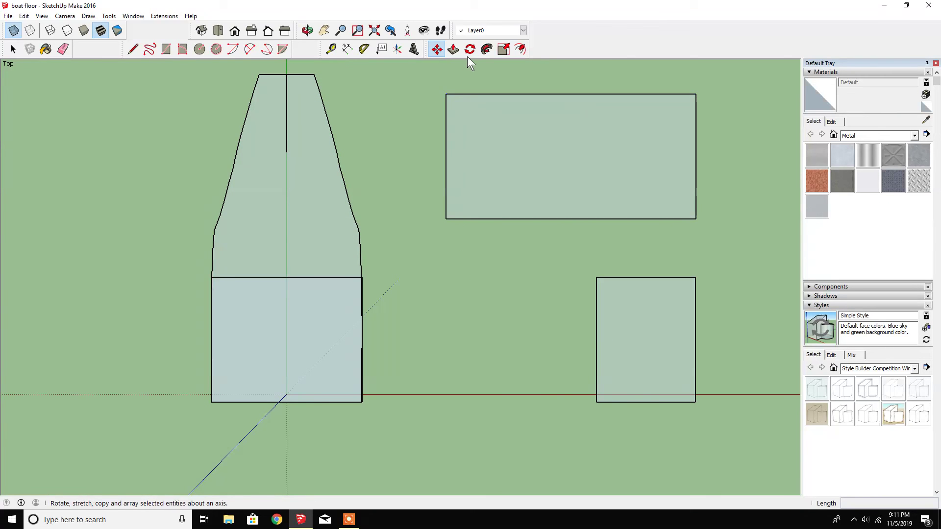
{"action": "left_click", "coordinate": [14, 49]}
{"action": "left_click", "coordinate": [680, 343]}
{"action": "left_click", "coordinate": [470, 49]}
{"action": "left_click", "coordinate": [643, 337]}
{"action": "left_click", "coordinate": [644, 302]}
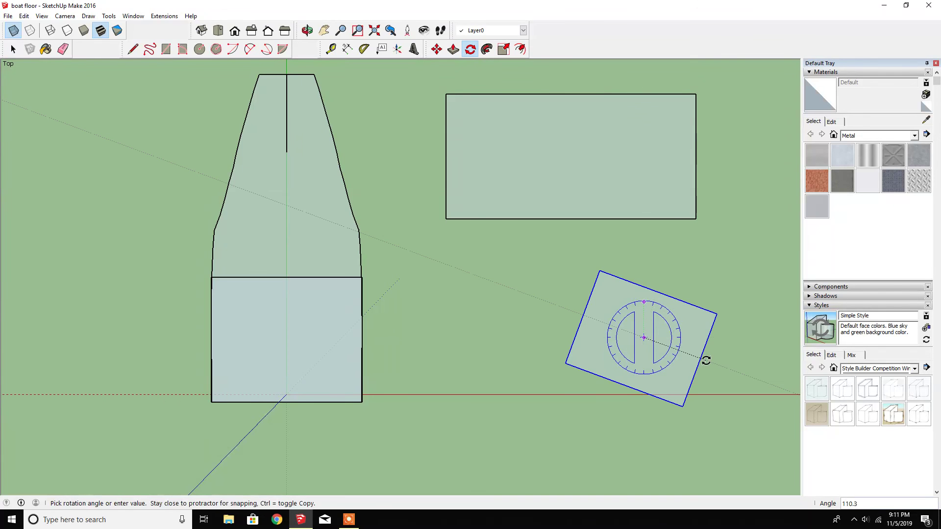
{"action": "type", "text": "90"}
{"action": "key", "text": "Return"}
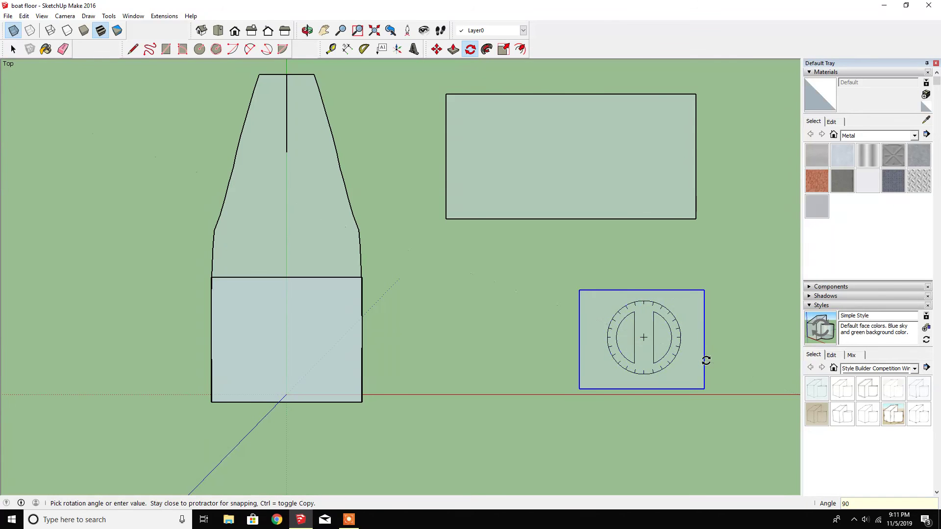
{"action": "left_click", "coordinate": [436, 49]}
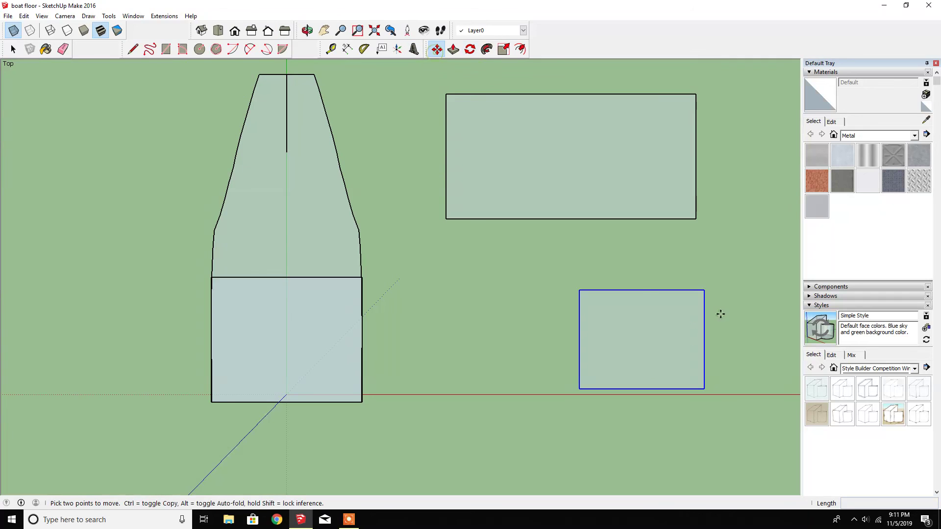
{"action": "left_click", "coordinate": [638, 289]}
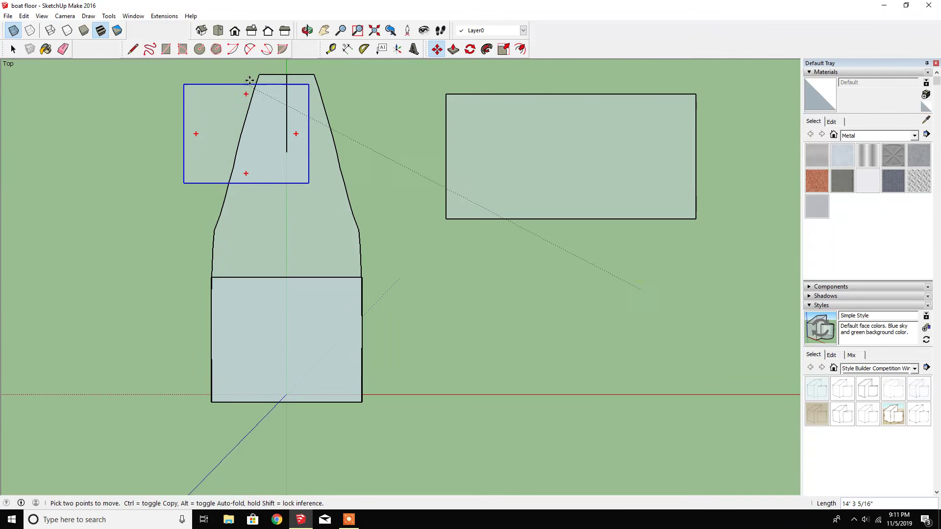
Step: Drop the crosswise panel centred over the hull's narrow top end
{"action": "left_click", "coordinate": [285, 74]}
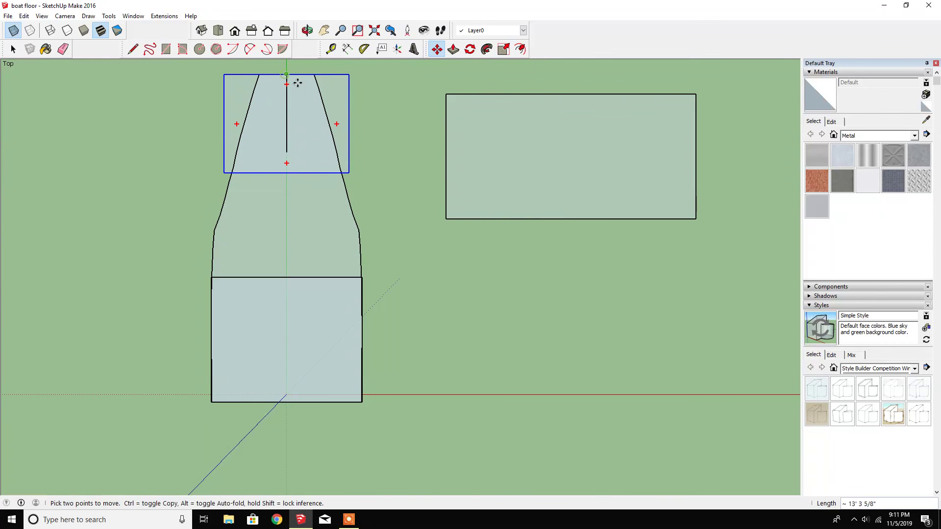
{"action": "left_click", "coordinate": [132, 49]}
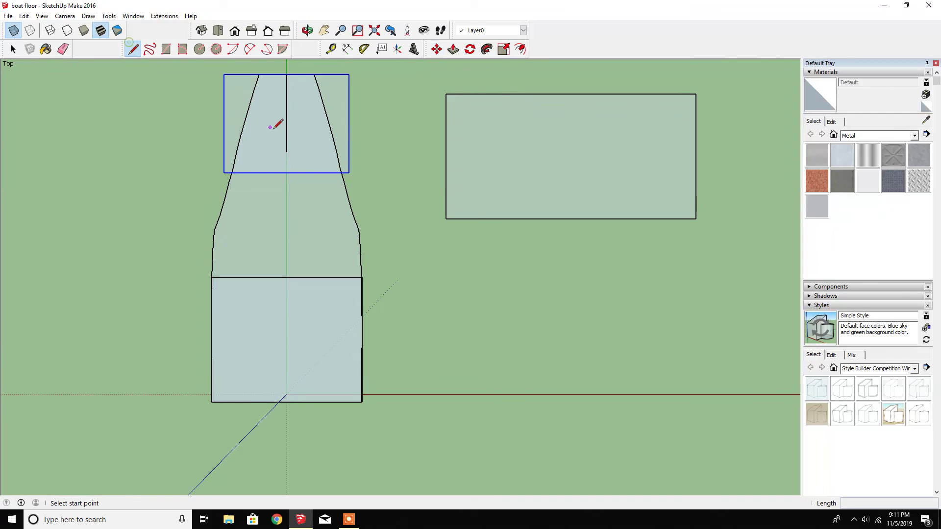
{"action": "left_click", "coordinate": [286, 172]}
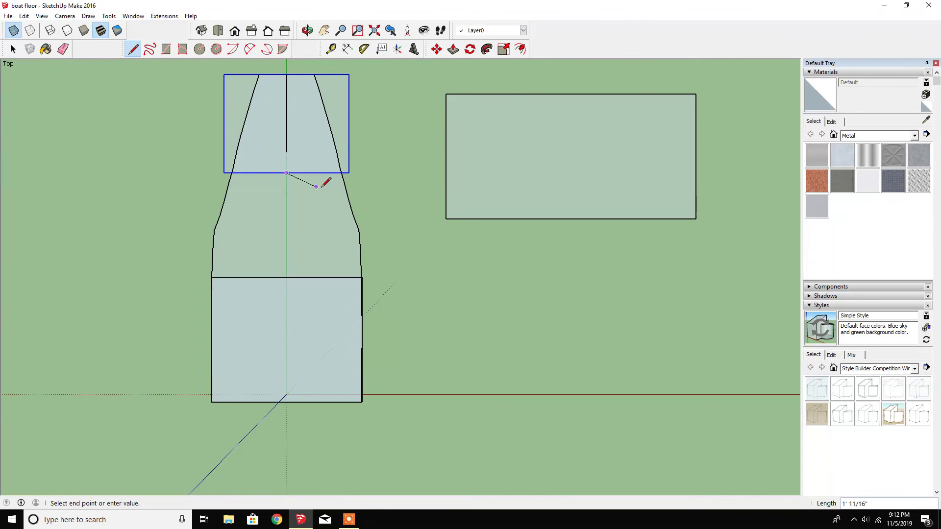
{"action": "key", "text": "Escape"}
{"action": "scroll", "coordinate": [363, 152], "scroll_direction": "up", "scroll_amount": 1}
{"action": "scroll", "coordinate": [342, 180], "scroll_direction": "down", "scroll_amount": 2}
{"action": "scroll", "coordinate": [262, 90], "scroll_direction": "up", "scroll_amount": 2}
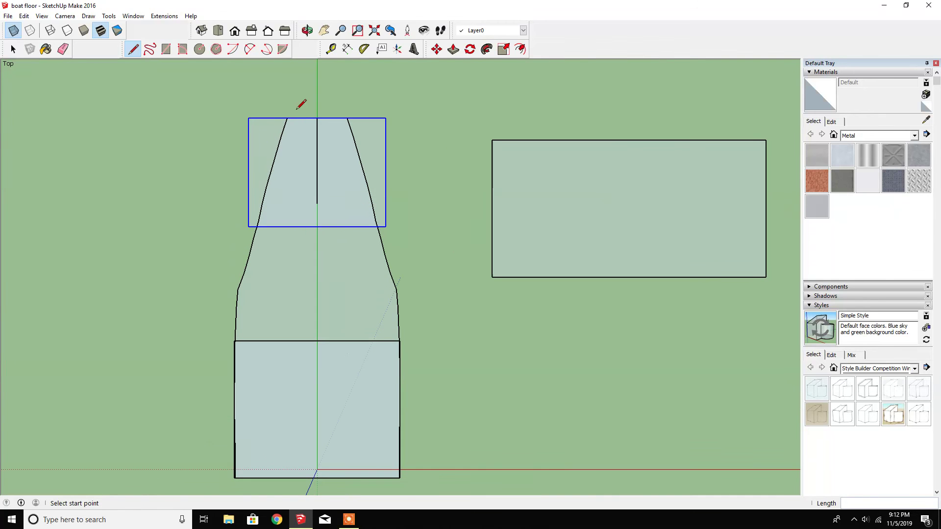
Step: Move the panel 8" further up along the green axis past the bow tip
{"action": "left_click", "coordinate": [436, 49]}
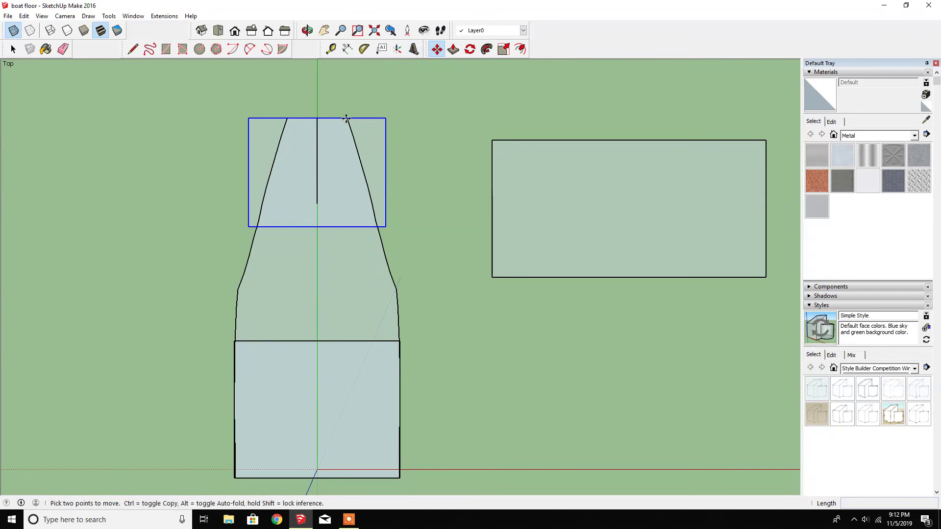
{"action": "left_click", "coordinate": [379, 120]}
{"action": "type", "text": "8\""}
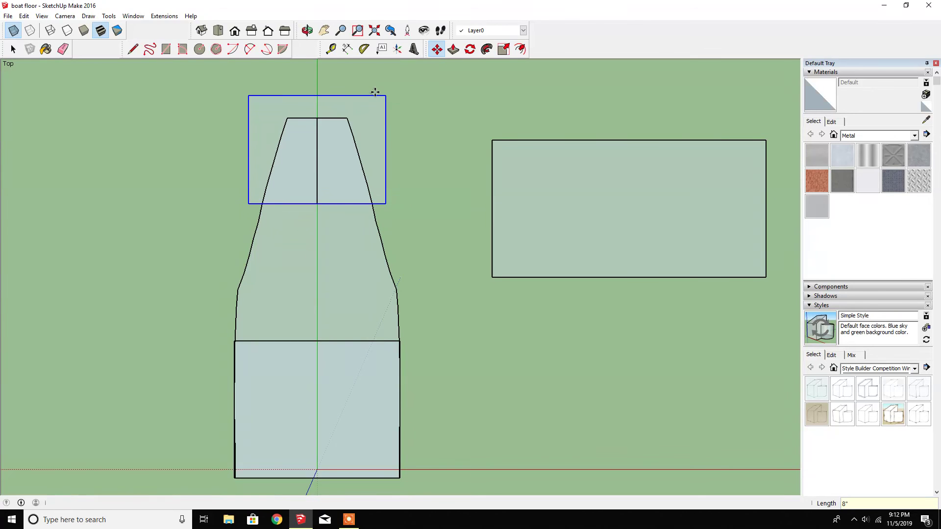
{"action": "key", "text": "Return"}
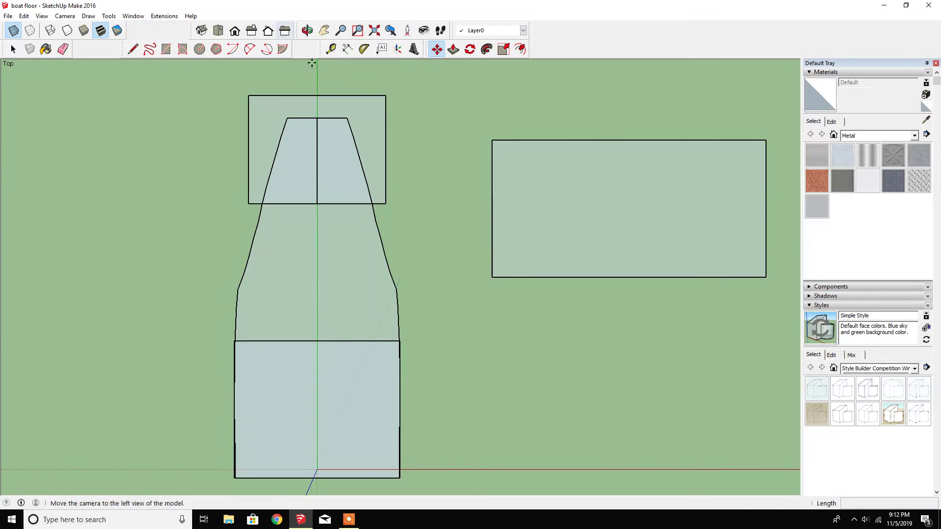
Step: Move the large rectangle under the top panel, snapping its corner to the hull edge's endpoint
{"action": "left_click", "coordinate": [627, 139]}
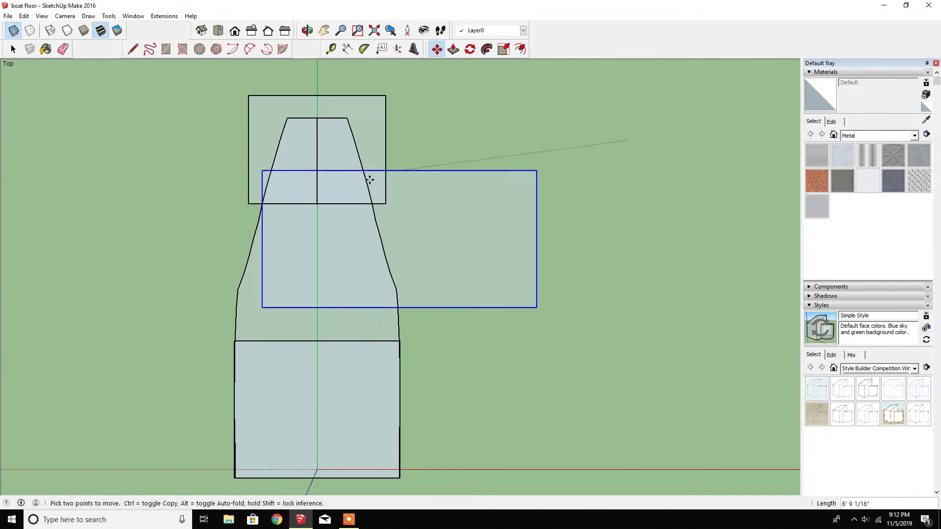
{"action": "left_click", "coordinate": [319, 206]}
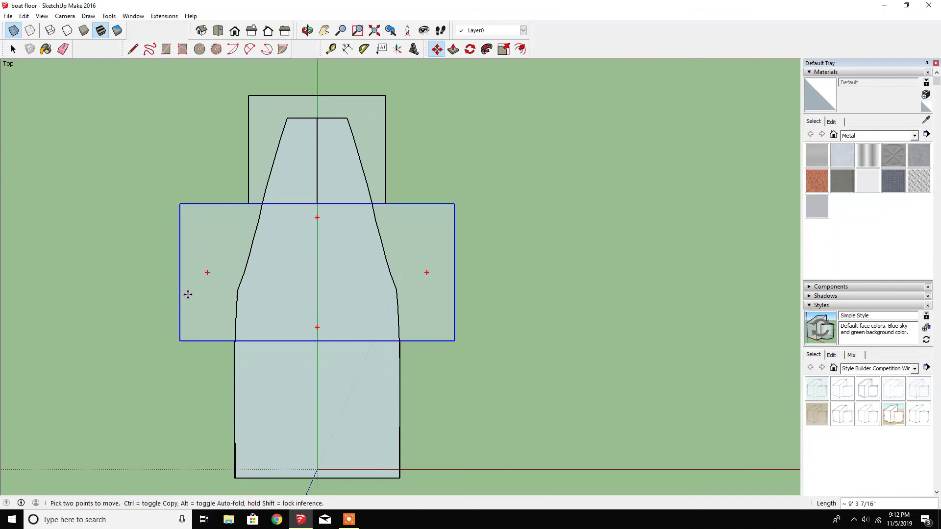
{"action": "scroll", "coordinate": [193, 355], "scroll_direction": "up", "scroll_amount": 3}
{"action": "scroll", "coordinate": [184, 325], "scroll_direction": "up", "scroll_amount": 2}
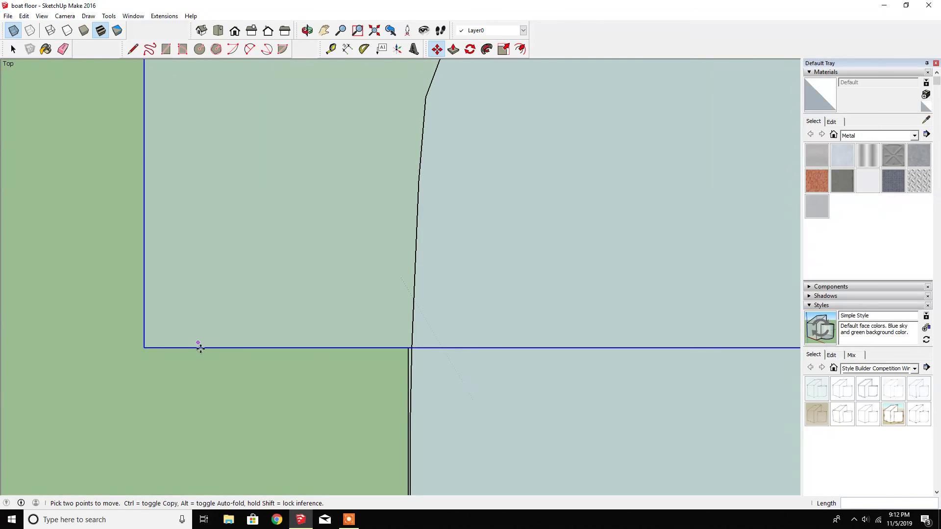
{"action": "left_click", "coordinate": [145, 348]}
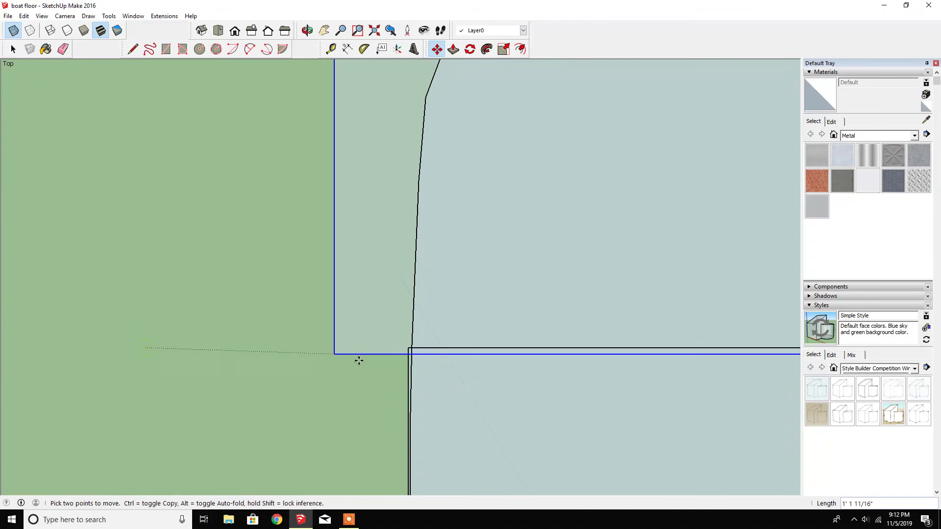
{"action": "left_click", "coordinate": [411, 348]}
{"action": "scroll", "coordinate": [29, 258], "scroll_direction": "down", "scroll_amount": 2}
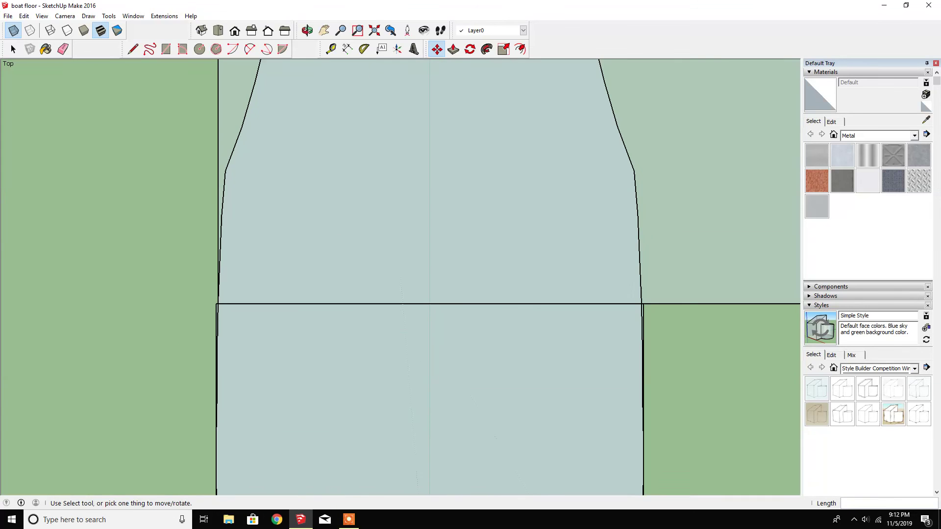
{"action": "scroll", "coordinate": [28, 272], "scroll_direction": "down", "scroll_amount": 3}
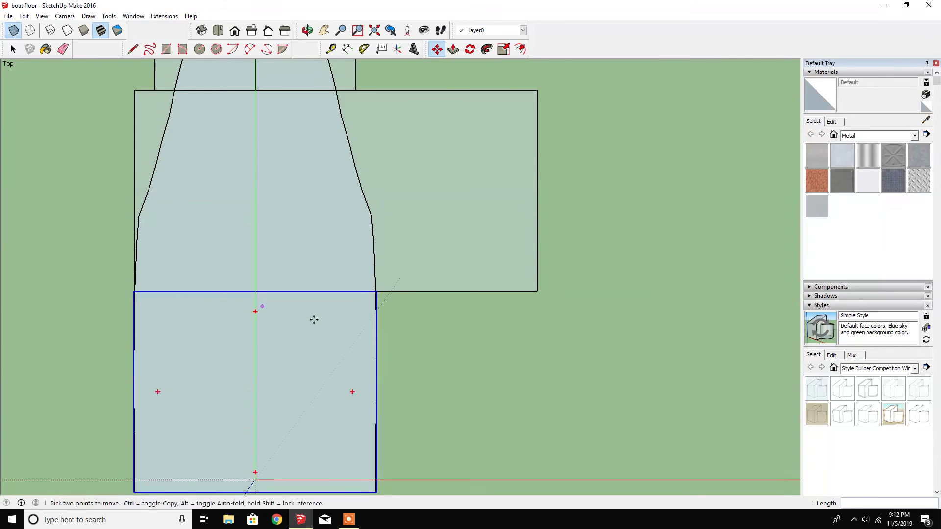
{"action": "scroll", "coordinate": [456, 360], "scroll_direction": "up", "scroll_amount": 3}
{"action": "scroll", "coordinate": [203, 178], "scroll_direction": "up", "scroll_amount": 4}
Step: Draw an edge from the hull corner straight up to the wide rectangle's top edge
{"action": "left_click", "coordinate": [101, 32]}
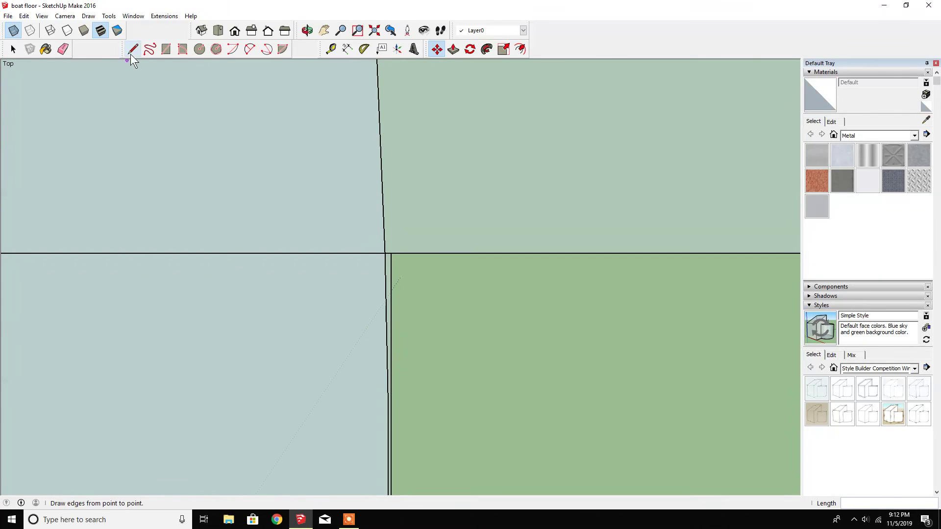
{"action": "left_click", "coordinate": [131, 50]}
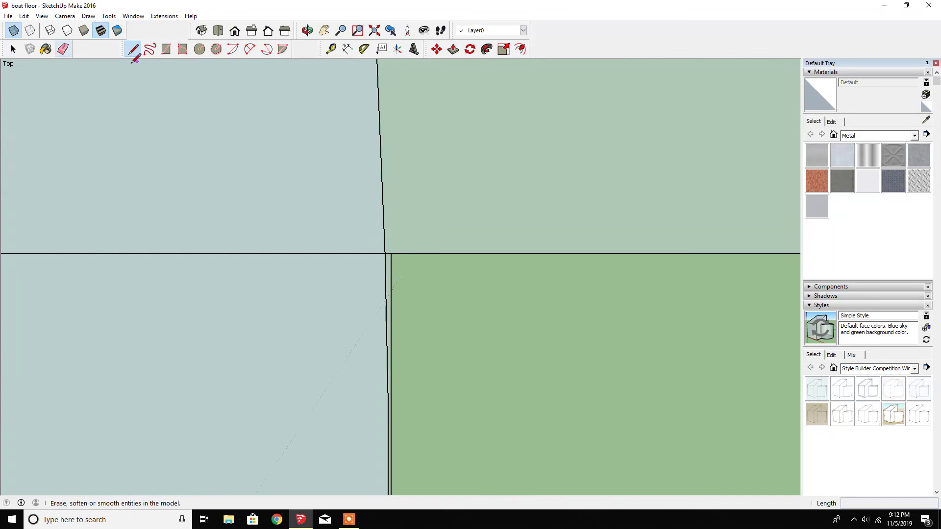
{"action": "left_click", "coordinate": [387, 253]}
{"action": "scroll", "coordinate": [409, 294], "scroll_direction": "down", "scroll_amount": 2}
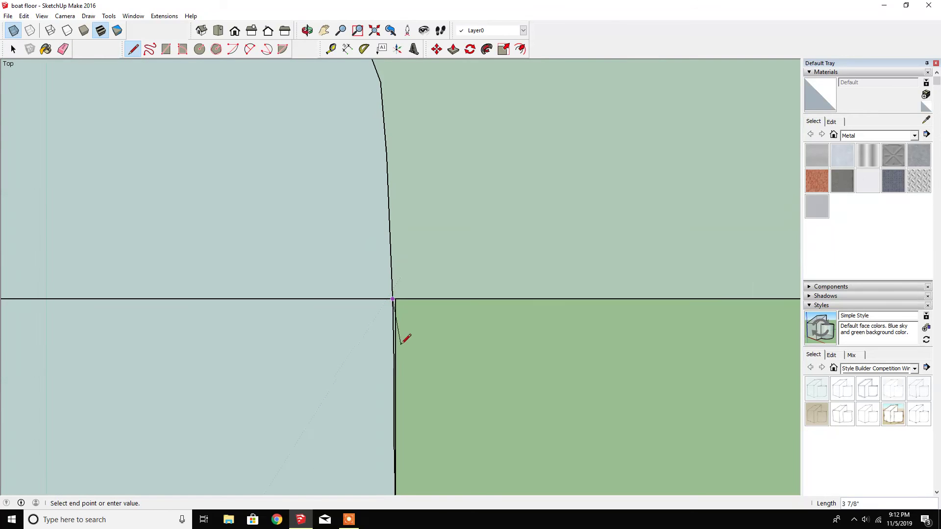
{"action": "scroll", "coordinate": [401, 333], "scroll_direction": "down", "scroll_amount": 1}
{"action": "scroll", "coordinate": [397, 338], "scroll_direction": "down", "scroll_amount": 1}
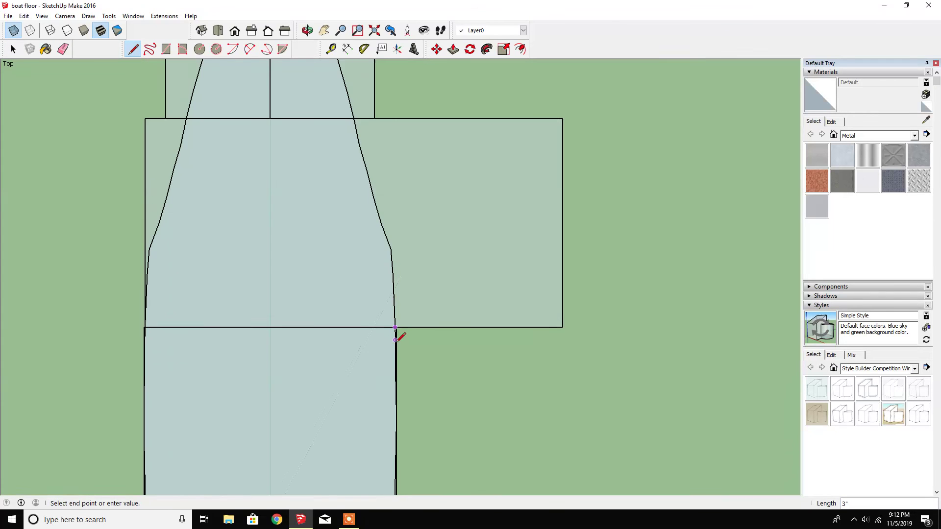
{"action": "left_click", "coordinate": [395, 118]}
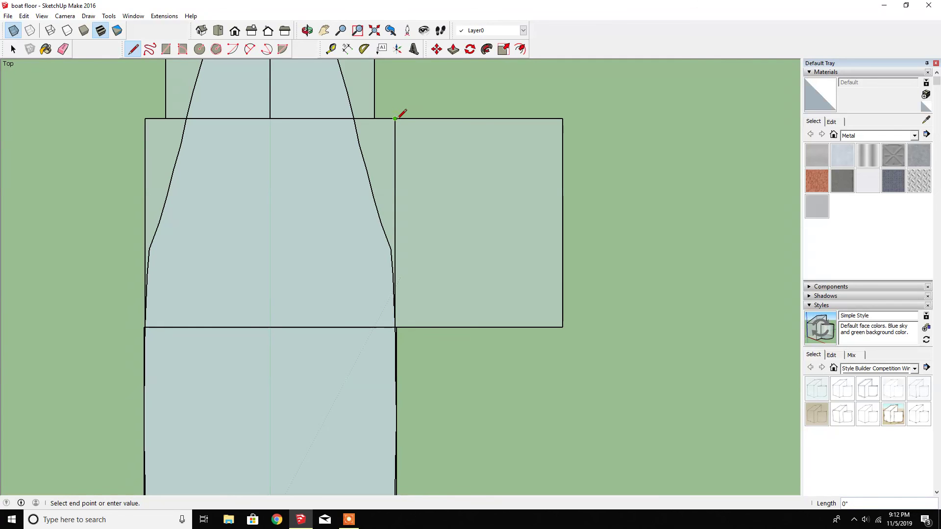
{"action": "left_click", "coordinate": [562, 118]}
{"action": "scroll", "coordinate": [589, 292], "scroll_direction": "down", "scroll_amount": 3}
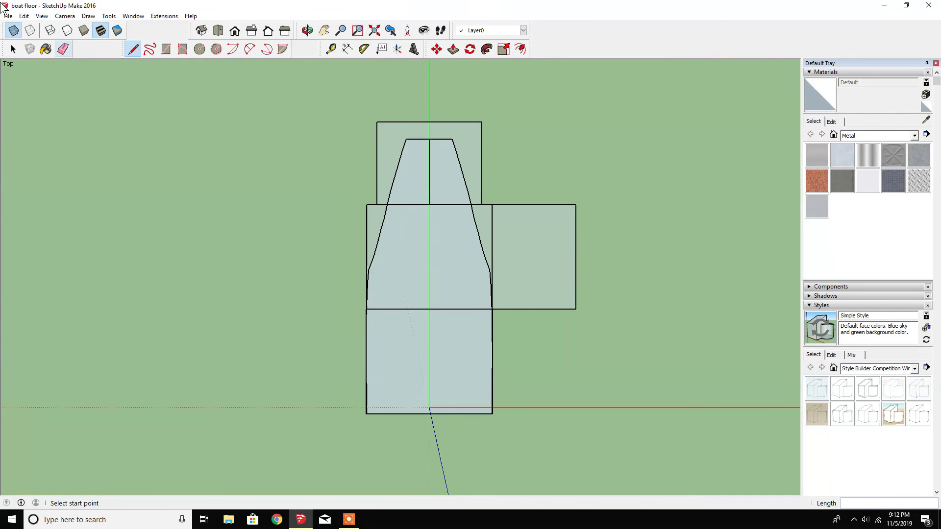
Step: Explode the wide middle rectangle into loose geometry
{"action": "left_click", "coordinate": [13, 49]}
{"action": "left_click", "coordinate": [551, 274]}
{"action": "right_click", "coordinate": [551, 273]}
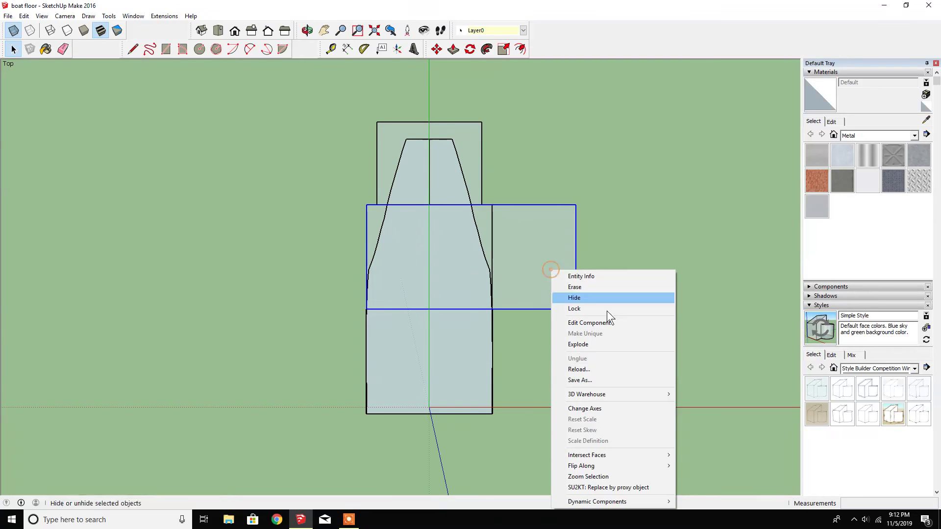
{"action": "left_click", "coordinate": [610, 341]}
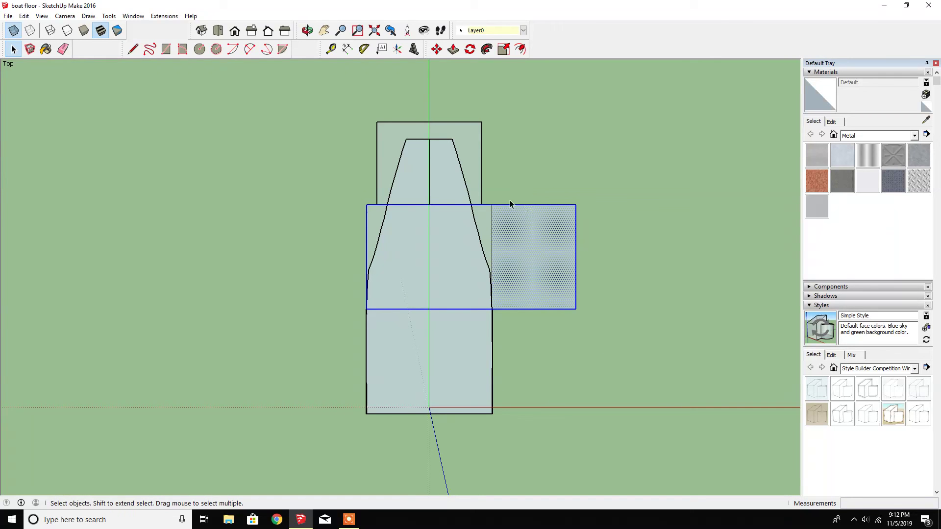
{"action": "left_click", "coordinate": [133, 49]}
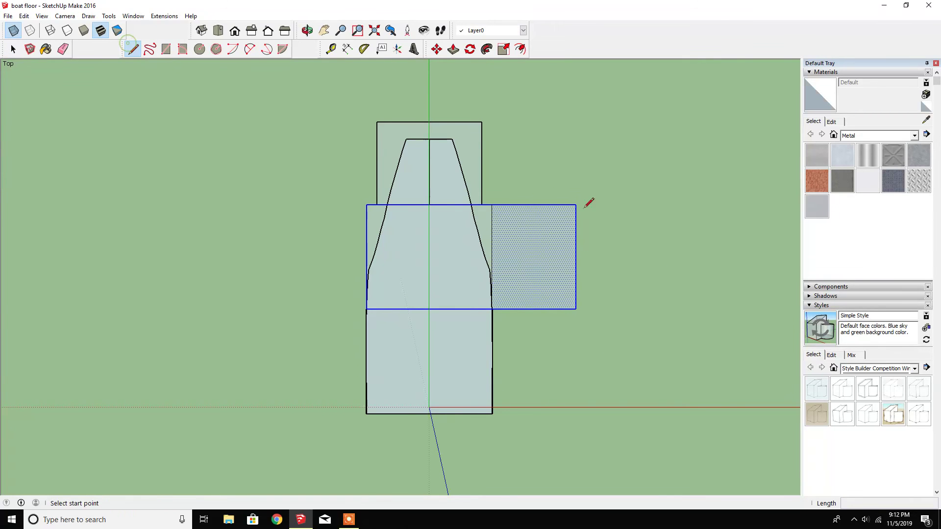
{"action": "left_click", "coordinate": [492, 204]}
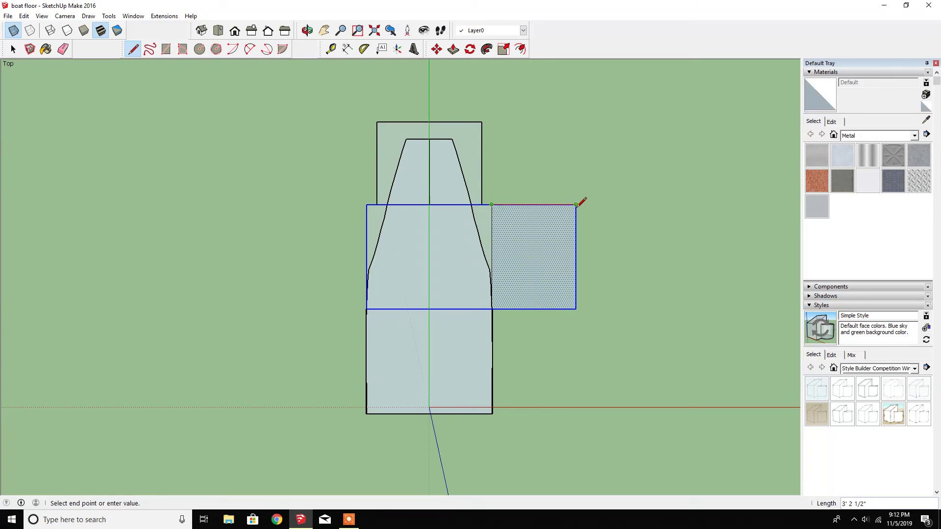
Step: Erase the rectangle's overhanging part right of the hull
{"action": "left_click", "coordinate": [63, 49]}
{"action": "left_click_drag", "start_coordinate": [549, 187], "coordinate": [572, 222]}
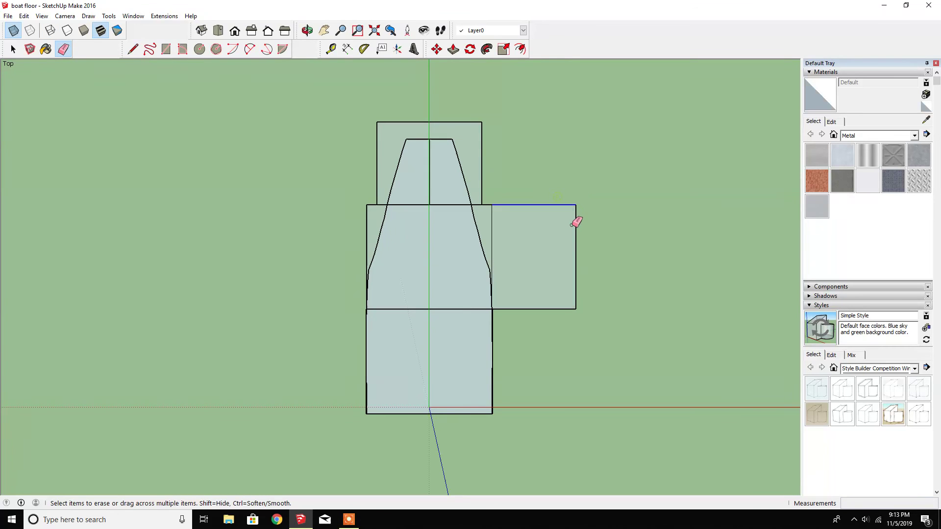
{"action": "left_click", "coordinate": [576, 221]}
{"action": "left_click", "coordinate": [566, 309]}
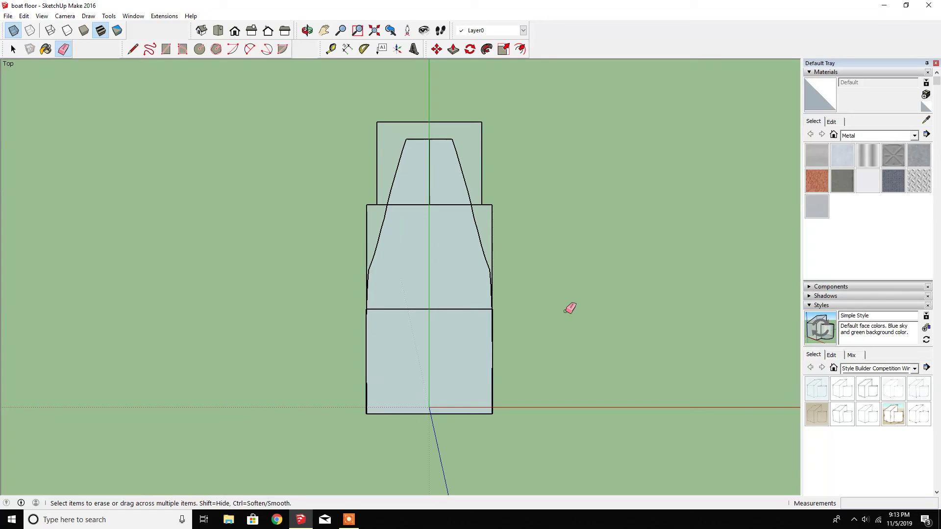
Step: Draw a free 3' 2 1/2" horizontal line right of the hull, with a 4' edge down from it
{"action": "left_click", "coordinate": [134, 49]}
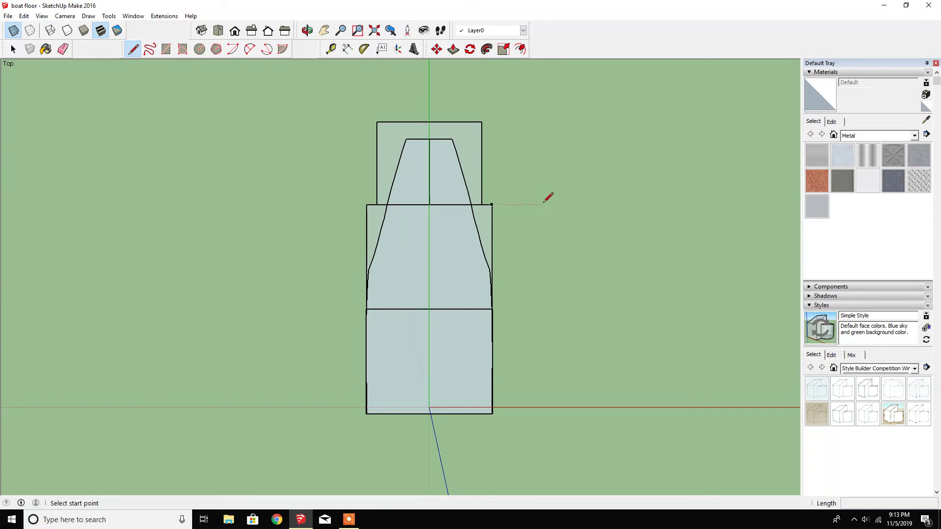
{"action": "left_click", "coordinate": [544, 204]}
{"action": "type", "text": "3'"}
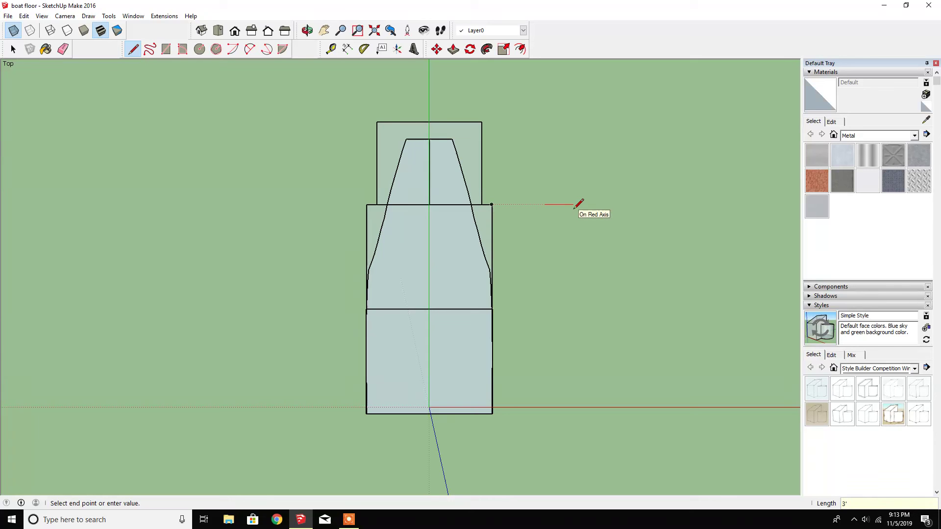
{"action": "type", "text": "2.5\""}
{"action": "key", "text": "Return"}
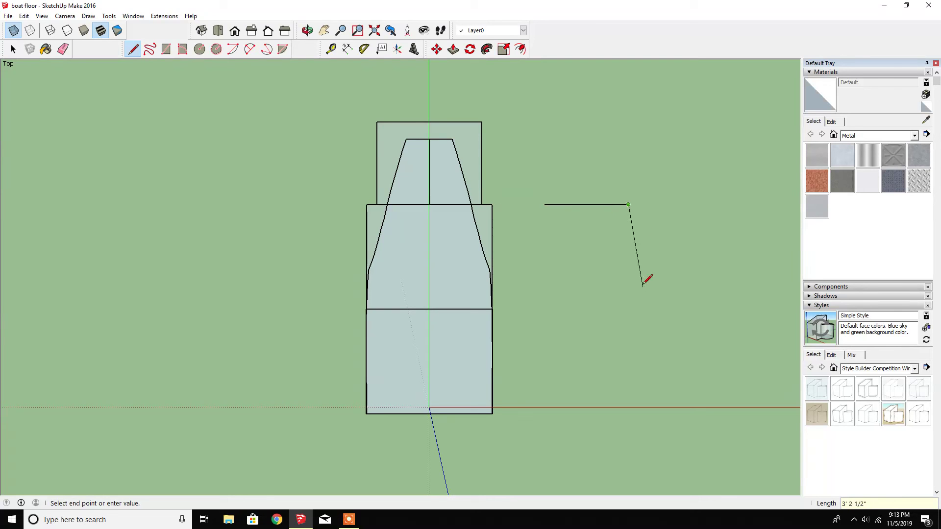
{"action": "type", "text": "4"}
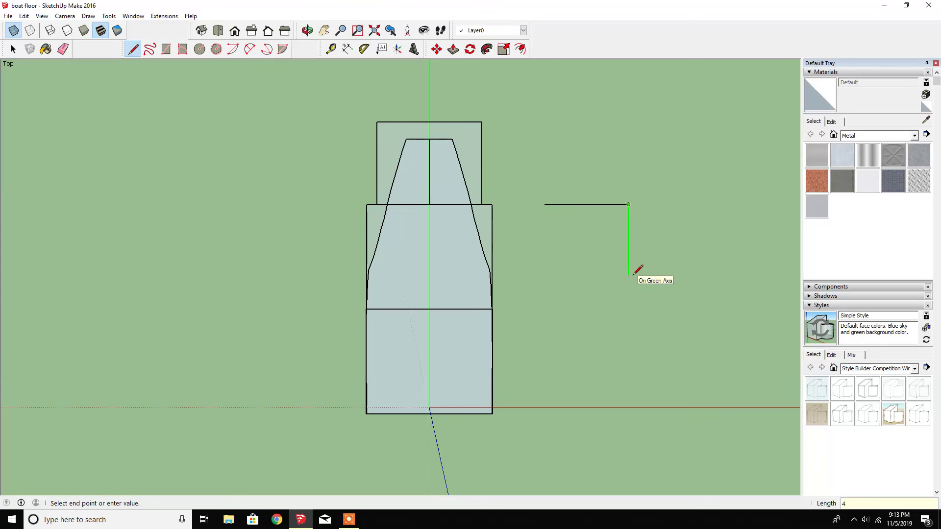
{"action": "key", "text": "Escape"}
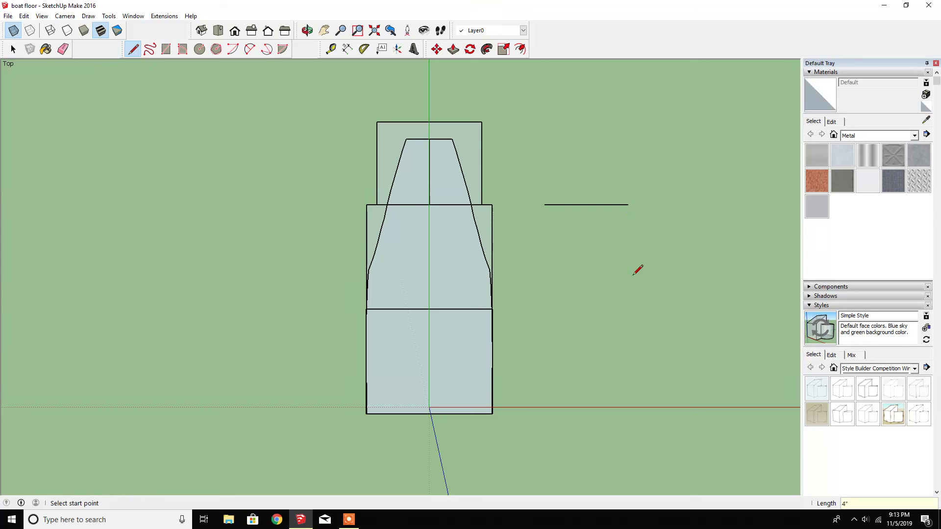
{"action": "left_click", "coordinate": [628, 205]}
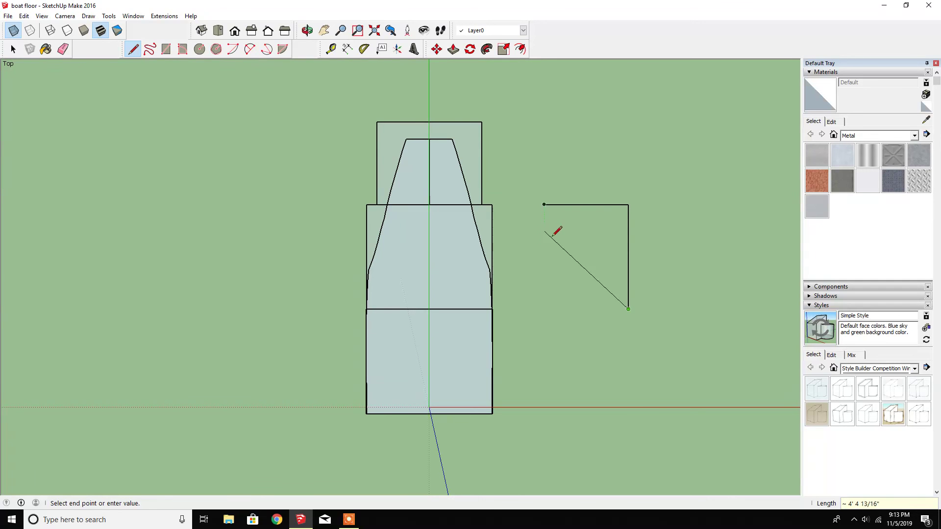
Step: Close the new rectangle into a face and make it a component named extra2
{"action": "left_click", "coordinate": [544, 309]}
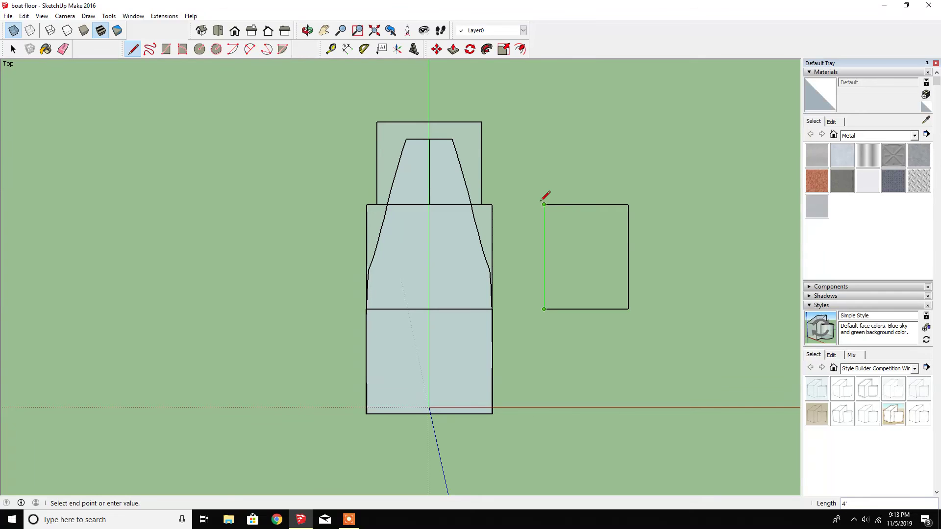
{"action": "left_click", "coordinate": [544, 205]}
{"action": "key", "text": "space"}
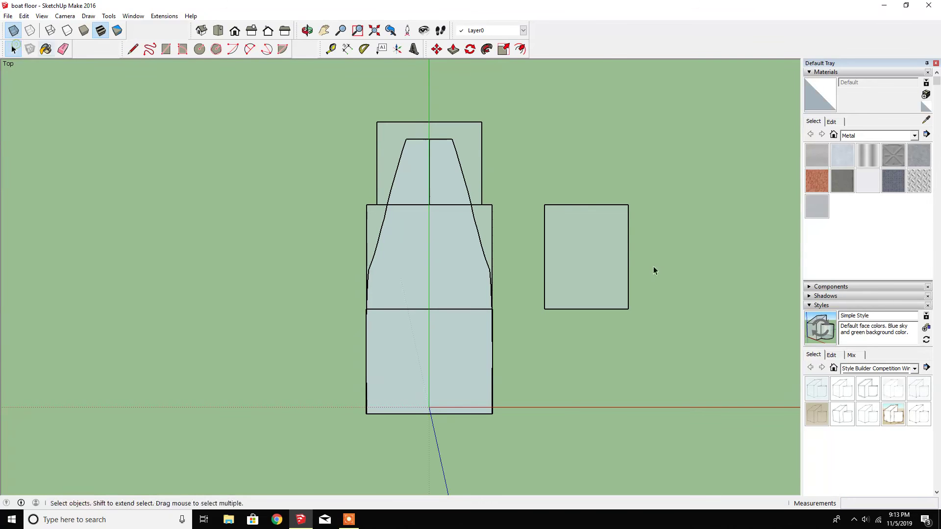
{"action": "left_click_drag", "start_coordinate": [531, 181], "coordinate": [666, 357]}
{"action": "right_click", "coordinate": [567, 246]}
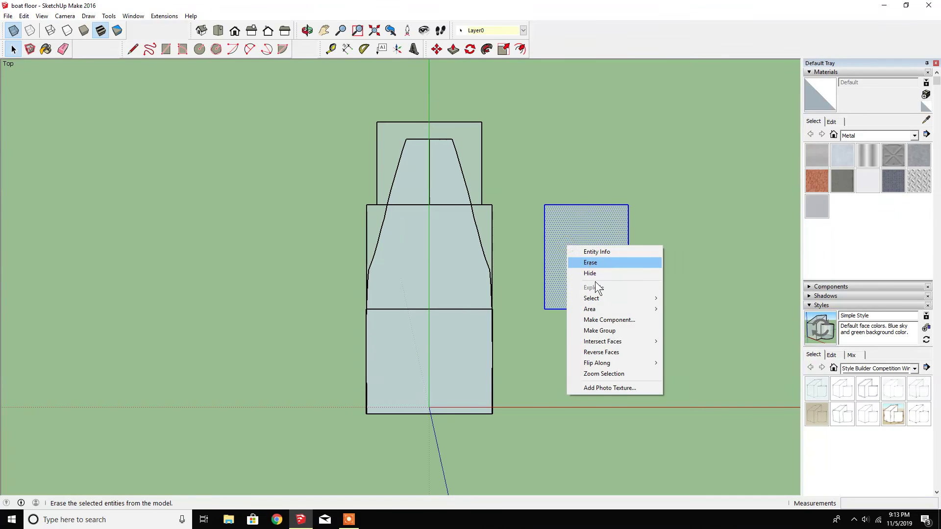
{"action": "left_click", "coordinate": [612, 324]}
{"action": "type", "text": "extra2"}
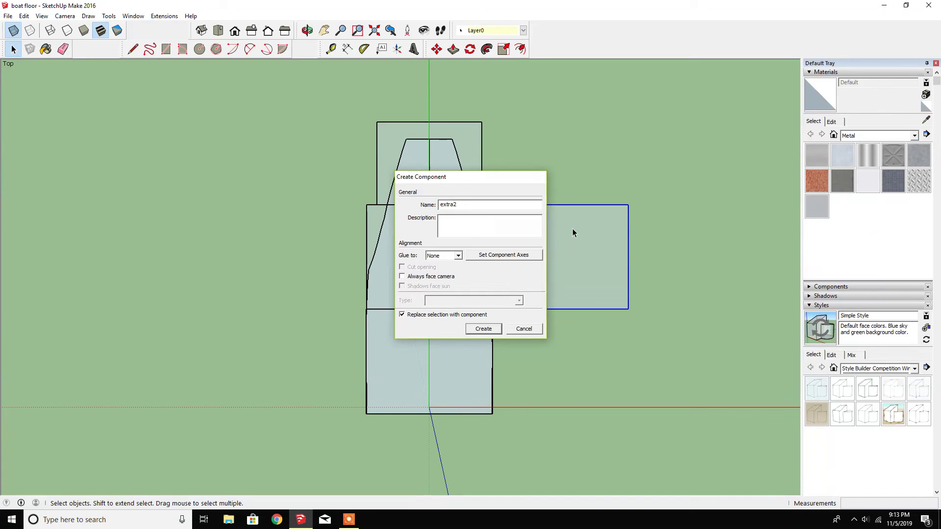
{"action": "key", "text": "Return"}
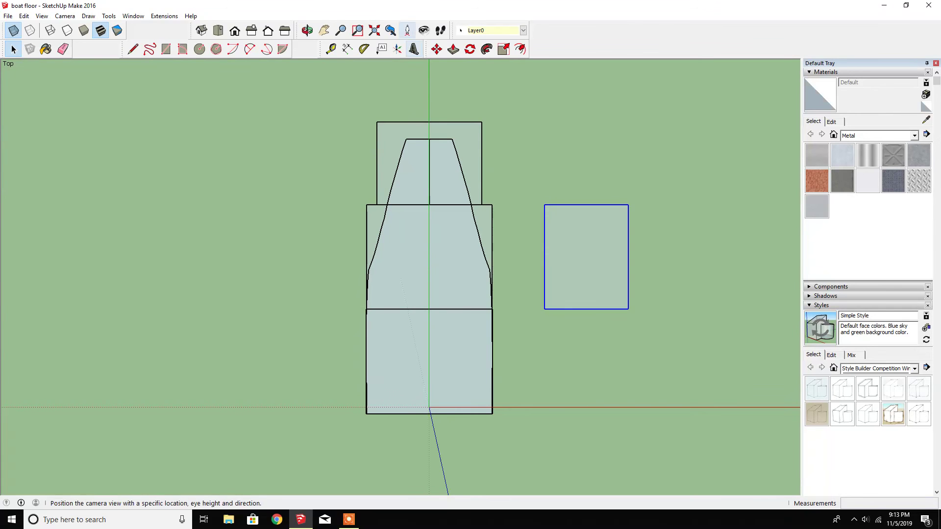
Step: Move the extra2 panel closer beside the hull floor
{"action": "left_click", "coordinate": [436, 49]}
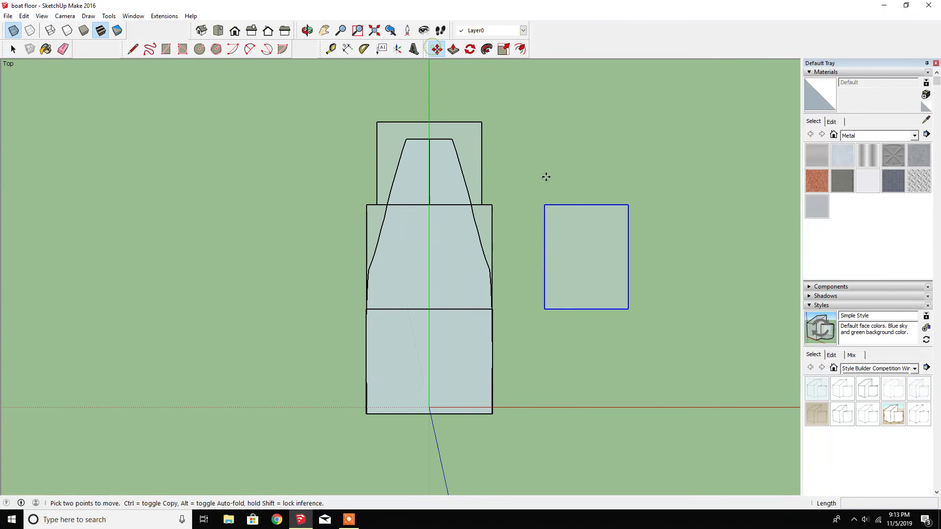
{"action": "left_click", "coordinate": [544, 205]}
{"action": "left_click", "coordinate": [509, 205]}
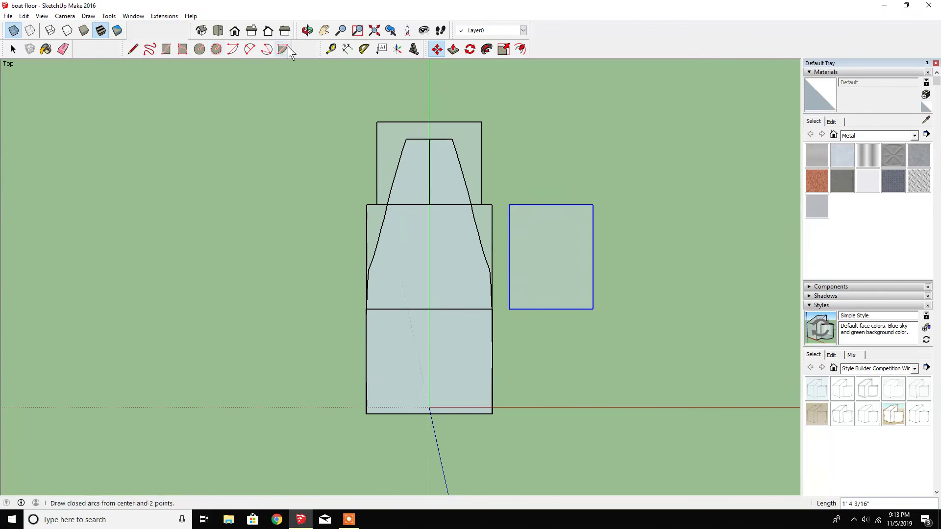
{"action": "scroll", "coordinate": [490, 169], "scroll_direction": "up", "scroll_amount": 1}
{"action": "scroll", "coordinate": [490, 167], "scroll_direction": "up", "scroll_amount": 1}
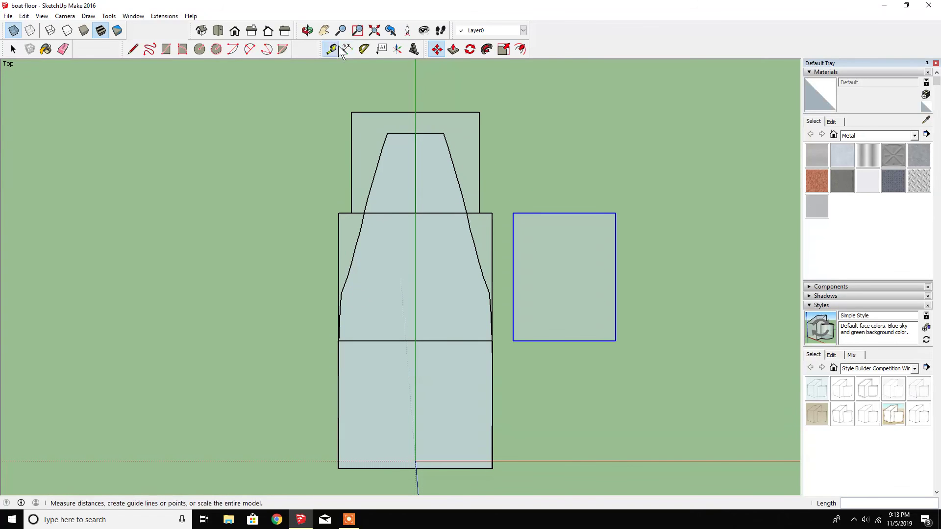
{"action": "left_click", "coordinate": [481, 123]}
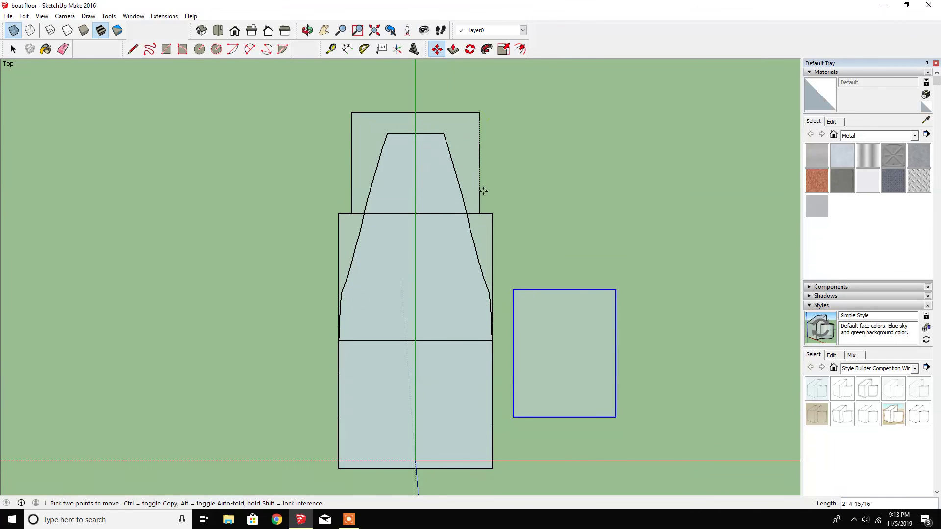
{"action": "key", "text": "Escape"}
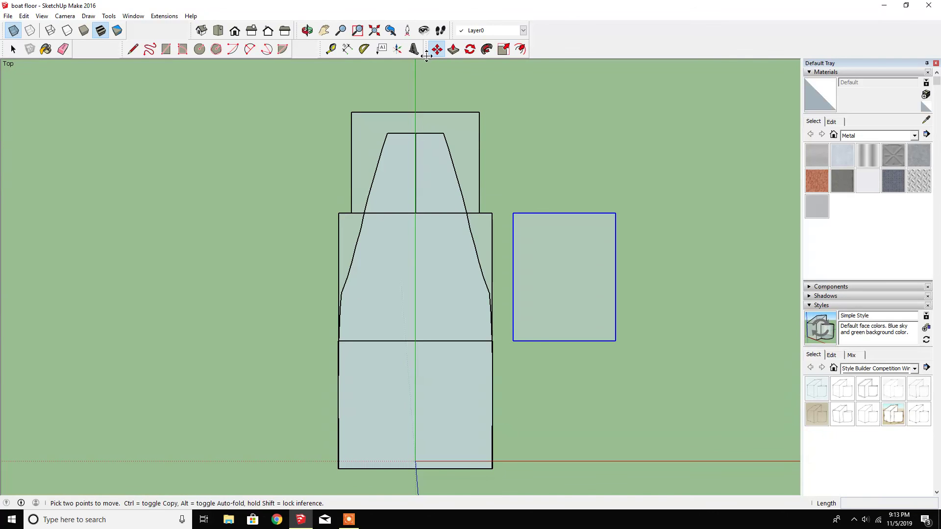
{"action": "left_click", "coordinate": [384, 50]}
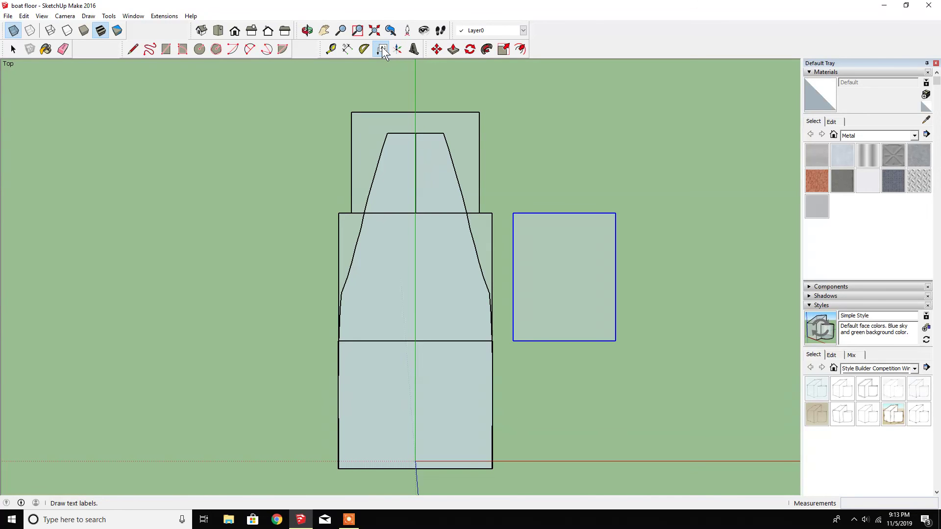
Step: Dimension the top panel: 3' 2" height on its right and 4' width above
{"action": "left_click", "coordinate": [346, 49]}
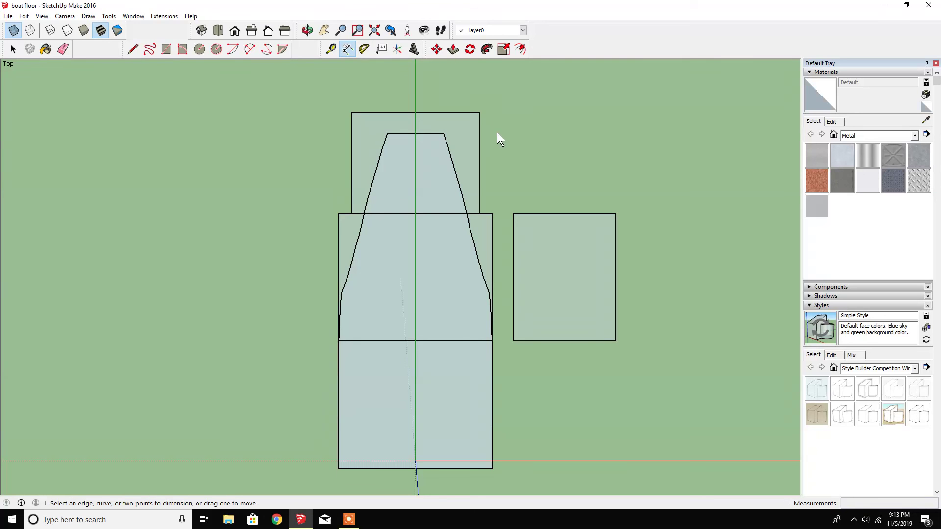
{"action": "left_click", "coordinate": [479, 113]}
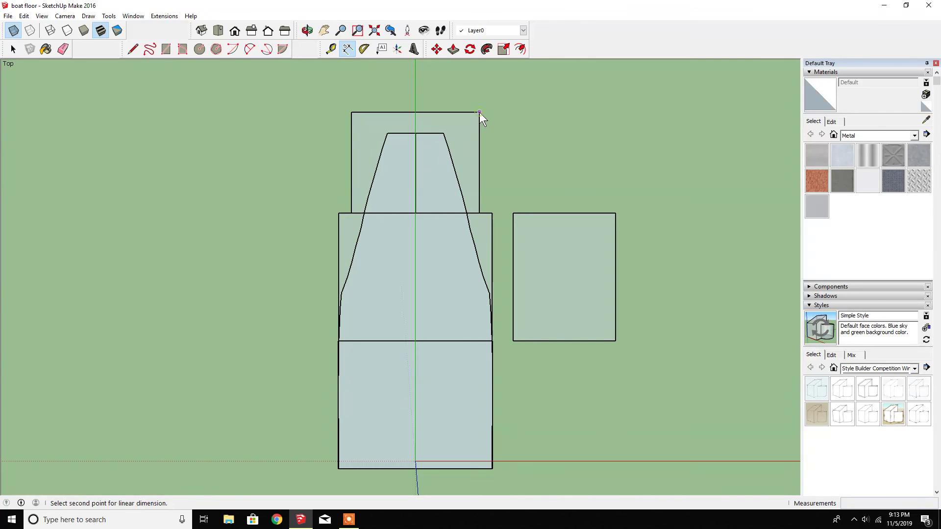
{"action": "left_click", "coordinate": [478, 209]}
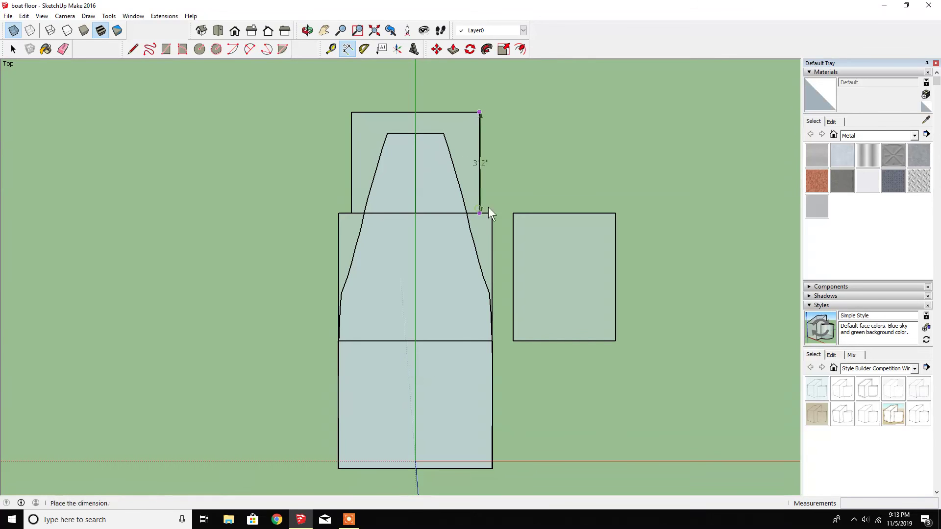
{"action": "left_click", "coordinate": [502, 198]}
{"action": "left_click", "coordinate": [479, 113]}
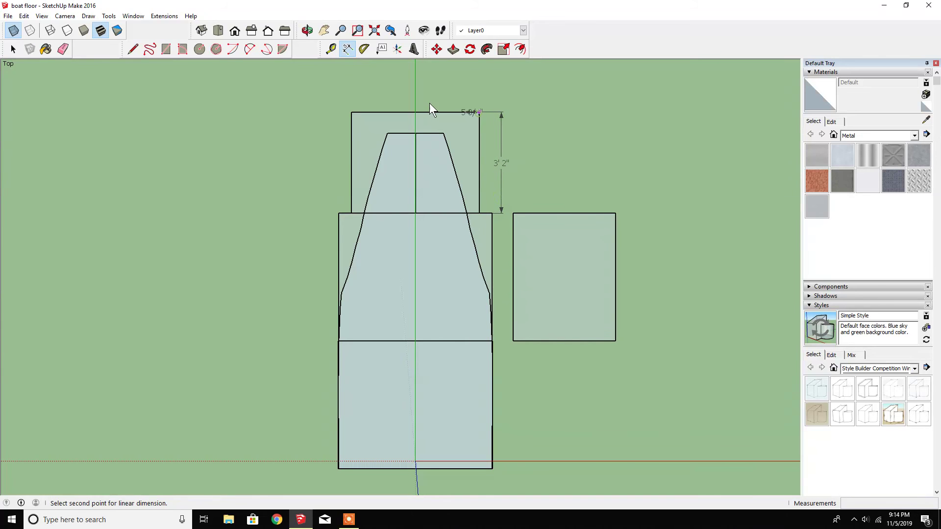
{"action": "left_click", "coordinate": [352, 112]}
{"action": "left_click", "coordinate": [351, 90]}
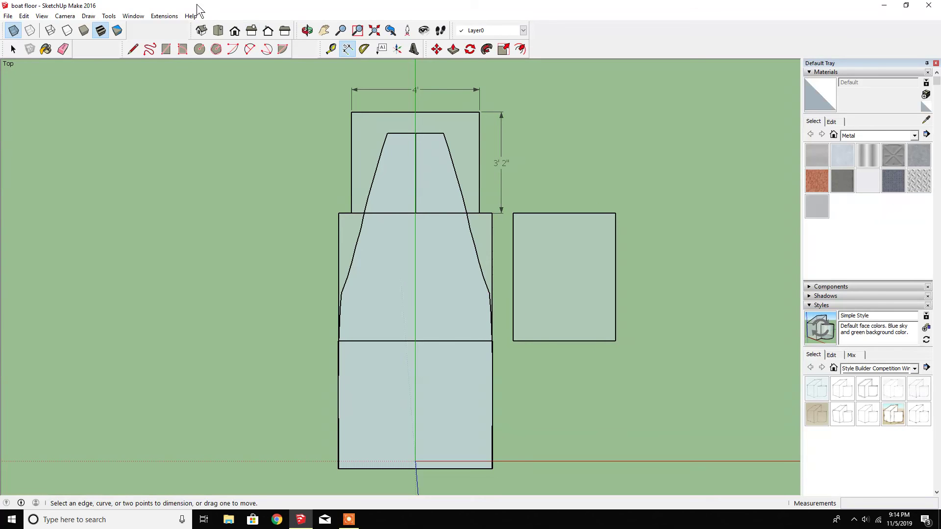
Step: Reposition the top panel's 4' width and 3' 2" height dimensions
{"action": "scroll", "coordinate": [333, 227], "scroll_direction": "down", "scroll_amount": 1}
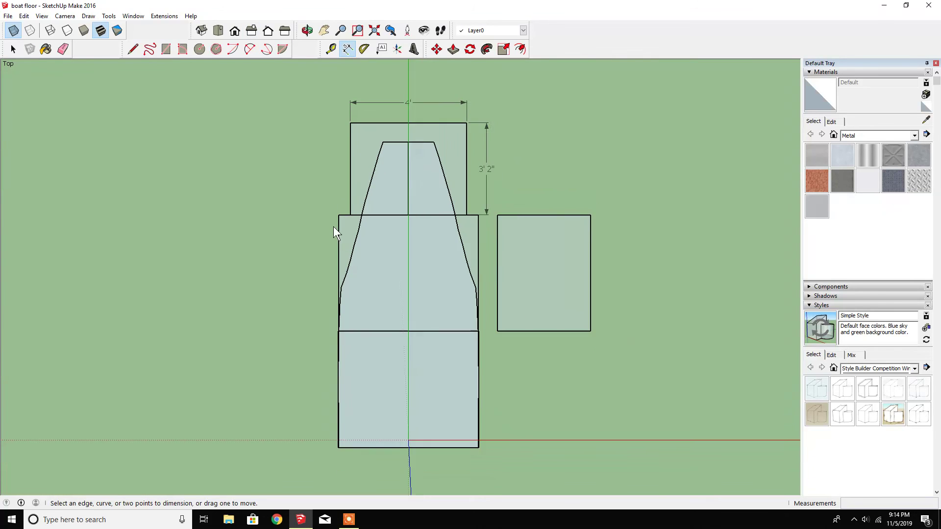
{"action": "scroll", "coordinate": [333, 227], "scroll_direction": "down", "scroll_amount": 2}
{"action": "scroll", "coordinate": [325, 463], "scroll_direction": "up", "scroll_amount": 1}
{"action": "scroll", "coordinate": [342, 453], "scroll_direction": "up", "scroll_amount": 3}
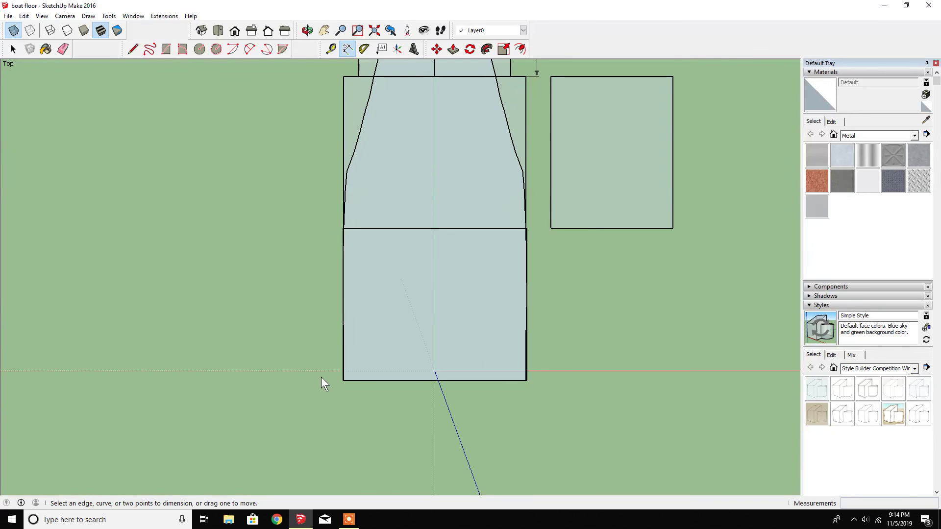
{"action": "scroll", "coordinate": [324, 400], "scroll_direction": "down", "scroll_amount": 3}
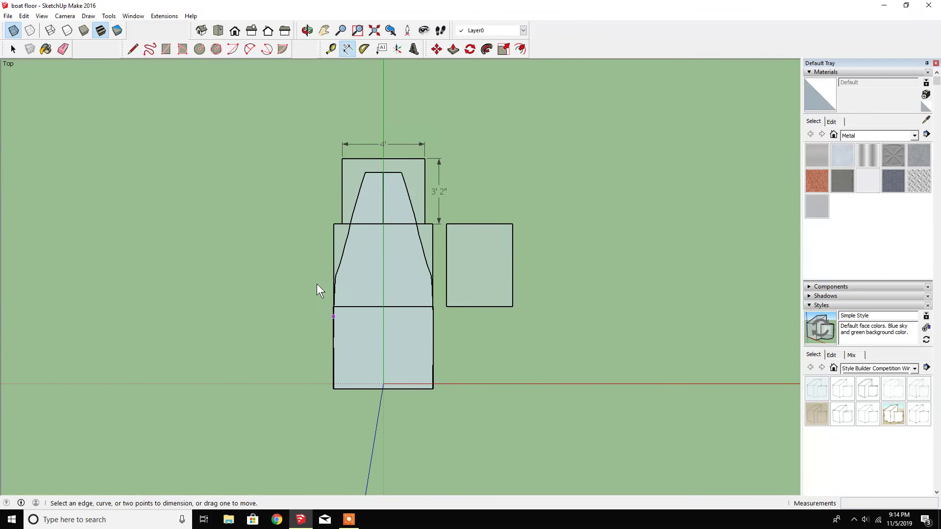
{"action": "left_click", "coordinate": [384, 149]}
{"action": "left_click", "coordinate": [383, 150]}
{"action": "left_click", "coordinate": [440, 191]}
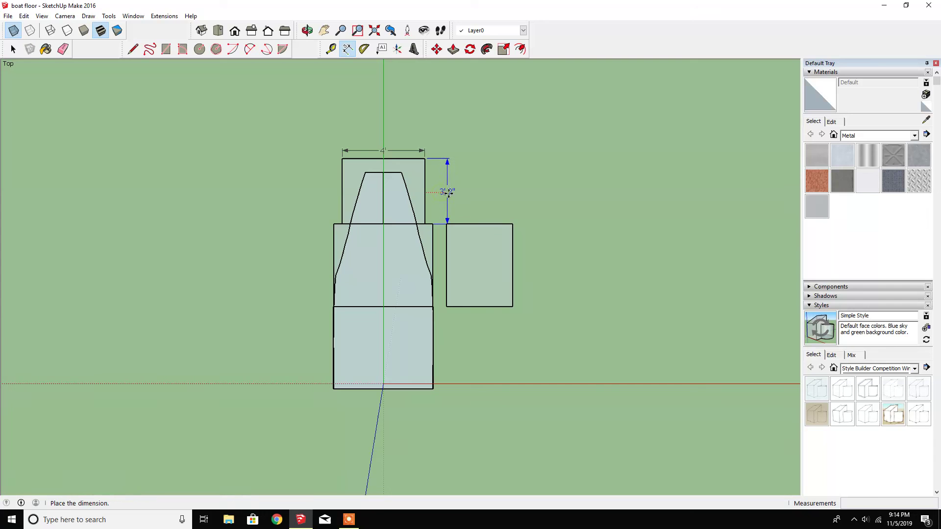
{"action": "left_click", "coordinate": [447, 191]}
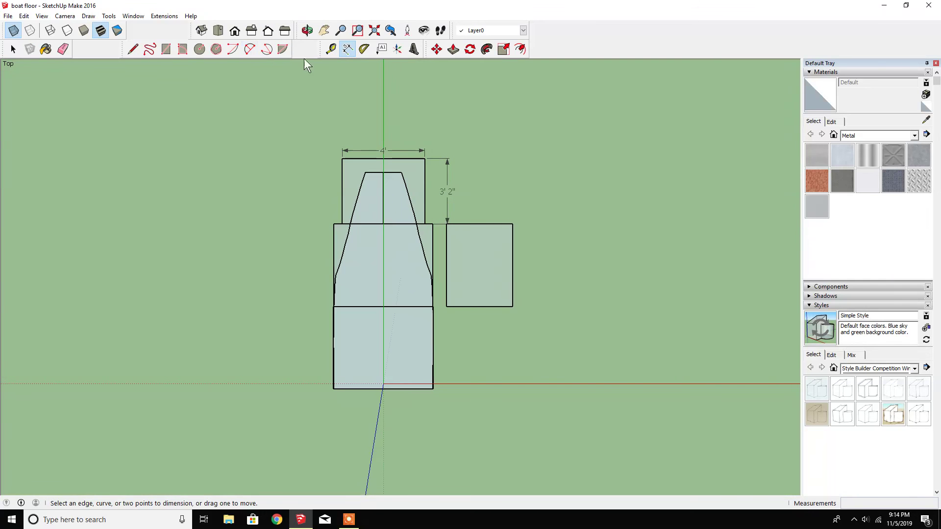
Step: Dimension the middle panel's 4' 9 1/2" width and its 4' height
{"action": "left_click", "coordinate": [334, 223]}
{"action": "left_click", "coordinate": [432, 223]}
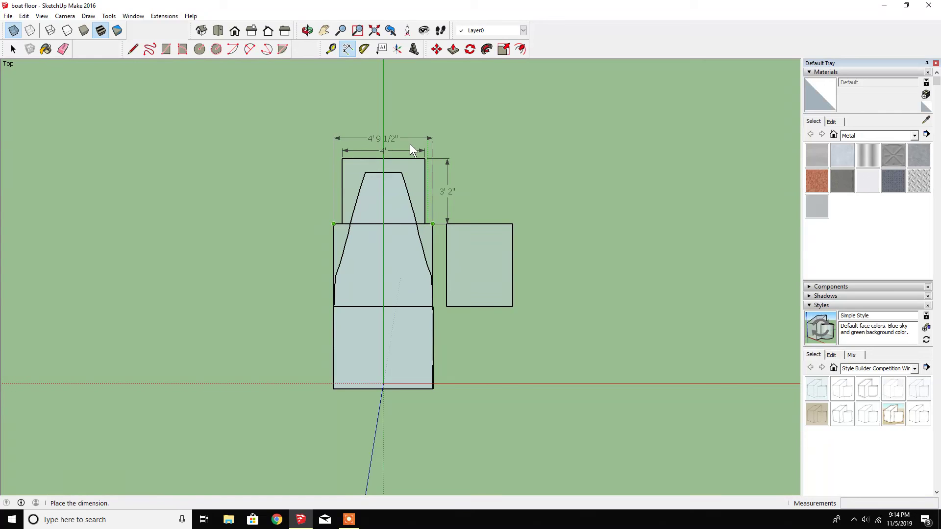
{"action": "left_click", "coordinate": [410, 144]}
{"action": "left_click", "coordinate": [336, 223]}
{"action": "key", "text": "Escape"}
{"action": "left_click", "coordinate": [336, 224]}
{"action": "left_click", "coordinate": [336, 307]}
{"action": "left_click", "coordinate": [308, 302]}
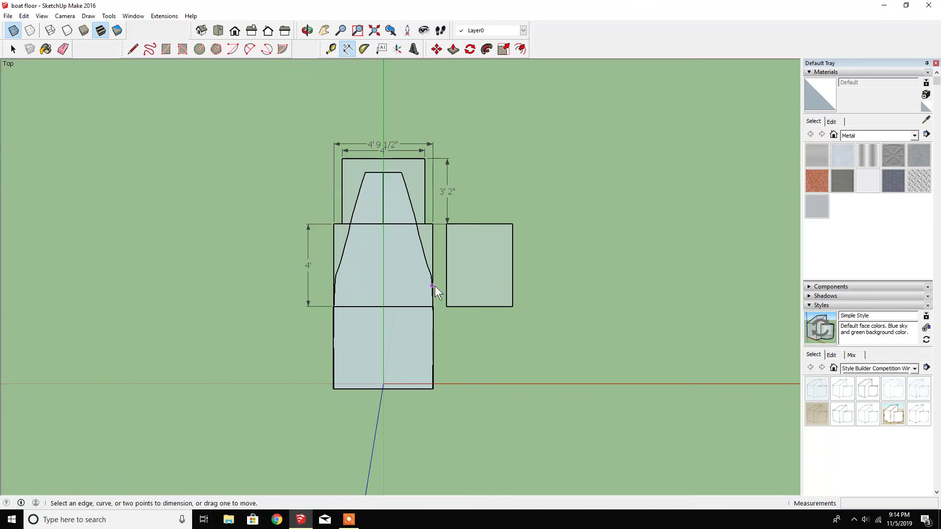
Step: Dimension the lower panel's 4' height and its 4' 9 1/2" bottom width
{"action": "left_click", "coordinate": [334, 307]}
{"action": "left_click", "coordinate": [335, 391]}
{"action": "left_click", "coordinate": [308, 384]}
{"action": "left_click", "coordinate": [334, 389]}
{"action": "left_click", "coordinate": [333, 390]}
{"action": "left_click", "coordinate": [336, 390]}
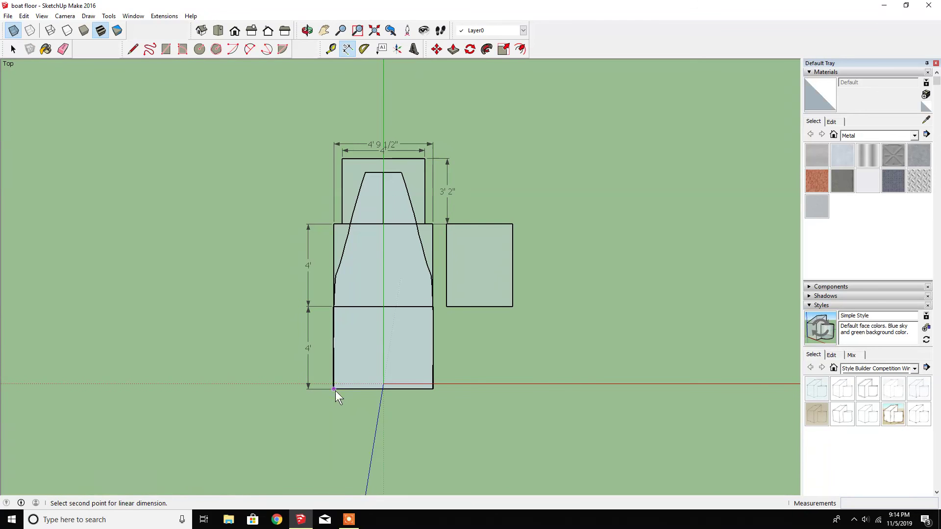
{"action": "left_click", "coordinate": [335, 389]}
{"action": "left_click", "coordinate": [433, 389]}
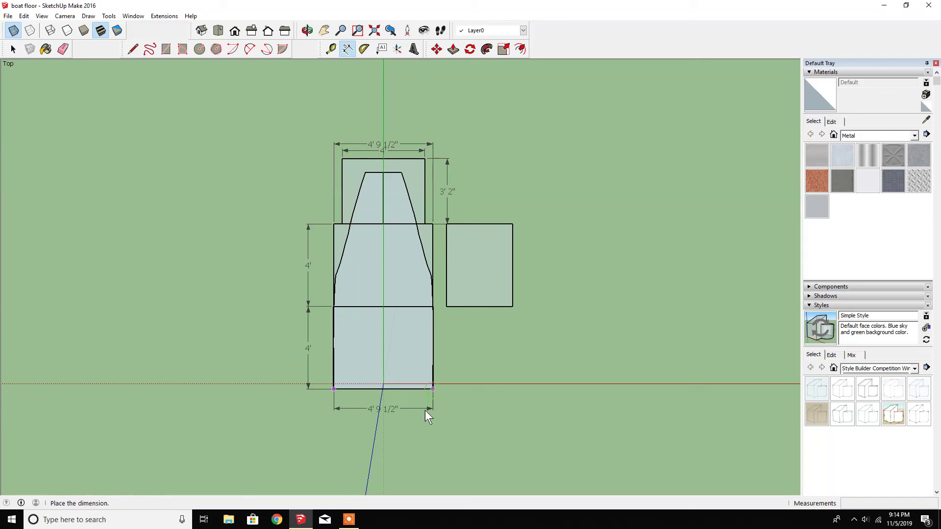
Step: Place the 4' 9 1/2" width dimension below the bottom panel
{"action": "left_click", "coordinate": [426, 421]}
{"action": "scroll", "coordinate": [384, 305], "scroll_direction": "up", "scroll_amount": 2}
{"action": "scroll", "coordinate": [372, 322], "scroll_direction": "up", "scroll_amount": 2}
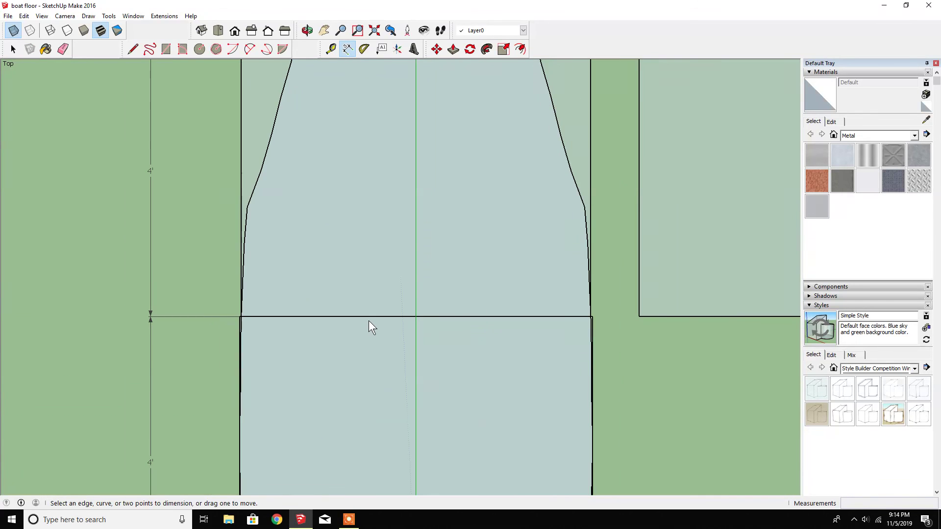
{"action": "scroll", "coordinate": [368, 321], "scroll_direction": "up", "scroll_amount": 3}
{"action": "scroll", "coordinate": [272, 282], "scroll_direction": "down", "scroll_amount": 2}
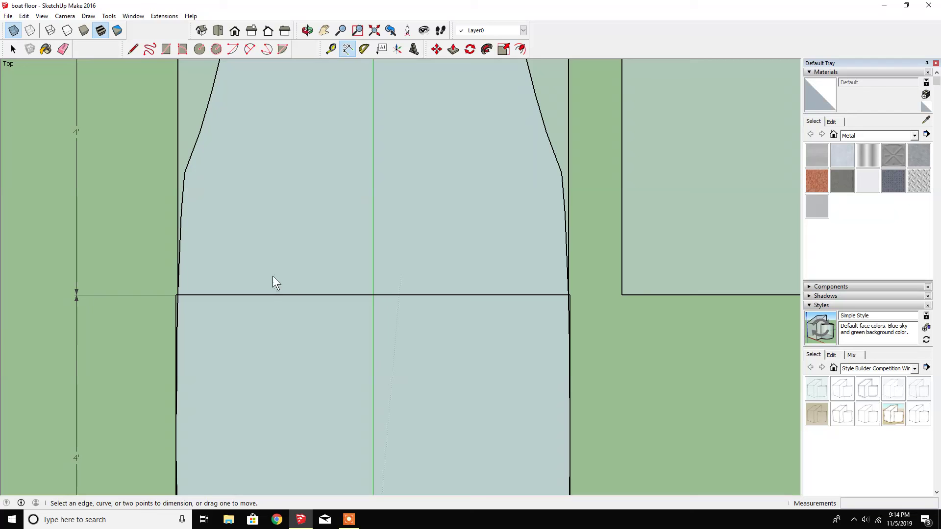
{"action": "scroll", "coordinate": [246, 275], "scroll_direction": "down", "scroll_amount": 1}
{"action": "scroll", "coordinate": [251, 270], "scroll_direction": "down", "scroll_amount": 2}
{"action": "scroll", "coordinate": [223, 333], "scroll_direction": "down", "scroll_amount": 1}
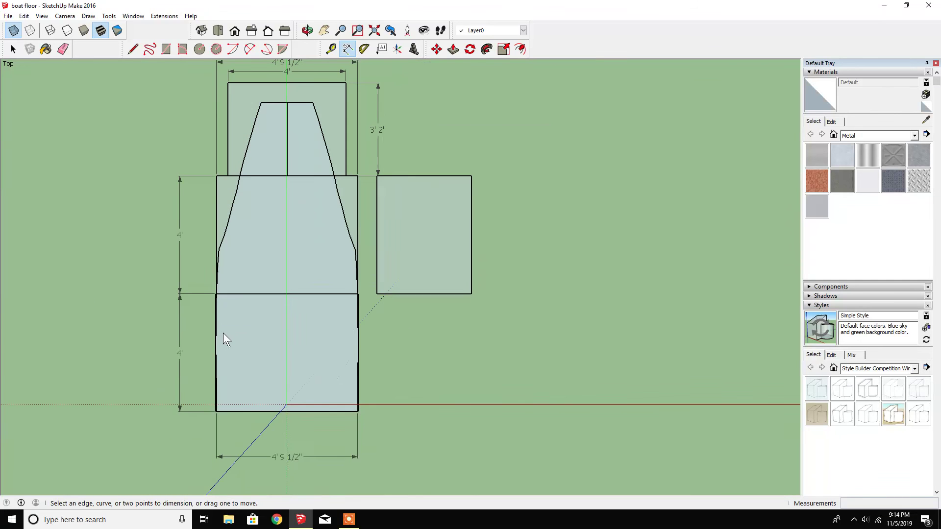
{"action": "scroll", "coordinate": [216, 416], "scroll_direction": "up", "scroll_amount": 3}
{"action": "scroll", "coordinate": [221, 413], "scroll_direction": "up", "scroll_amount": 2}
{"action": "scroll", "coordinate": [223, 395], "scroll_direction": "up", "scroll_amount": 1}
{"action": "scroll", "coordinate": [207, 399], "scroll_direction": "down", "scroll_amount": 2}
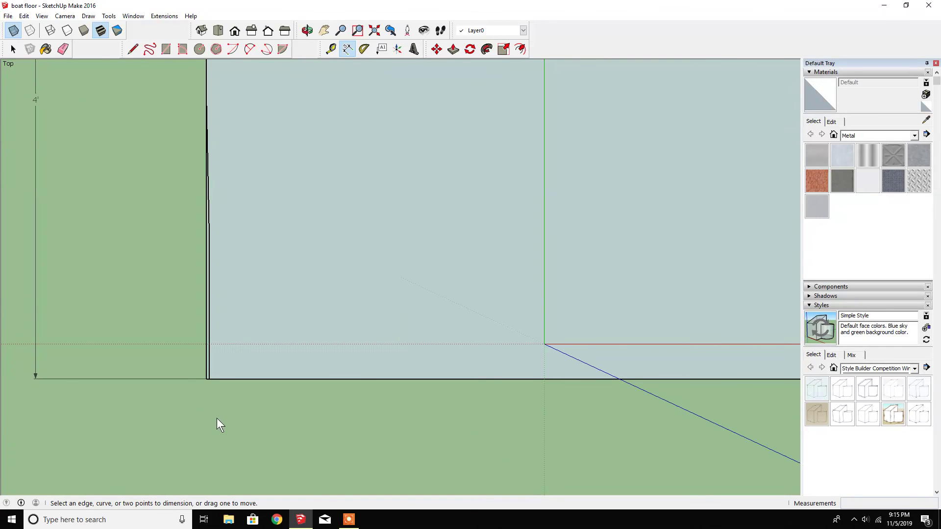
{"action": "scroll", "coordinate": [208, 392], "scroll_direction": "up", "scroll_amount": 3}
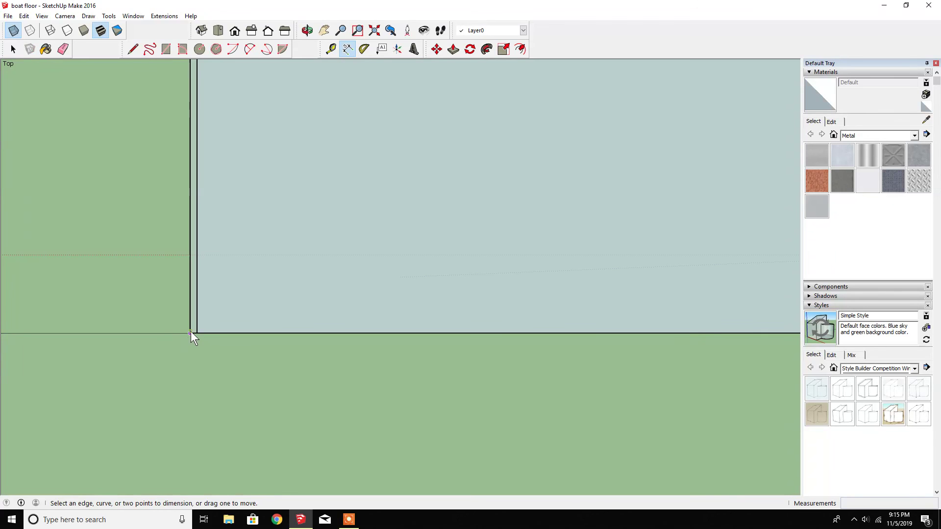
Step: Dimension the bottom panel's lower edge corner to corner, showing 4' 10"
{"action": "left_click", "coordinate": [190, 332]}
{"action": "scroll", "coordinate": [175, 351], "scroll_direction": "down", "scroll_amount": 1}
{"action": "scroll", "coordinate": [181, 348], "scroll_direction": "down", "scroll_amount": 1}
{"action": "scroll", "coordinate": [669, 358], "scroll_direction": "up", "scroll_amount": 1}
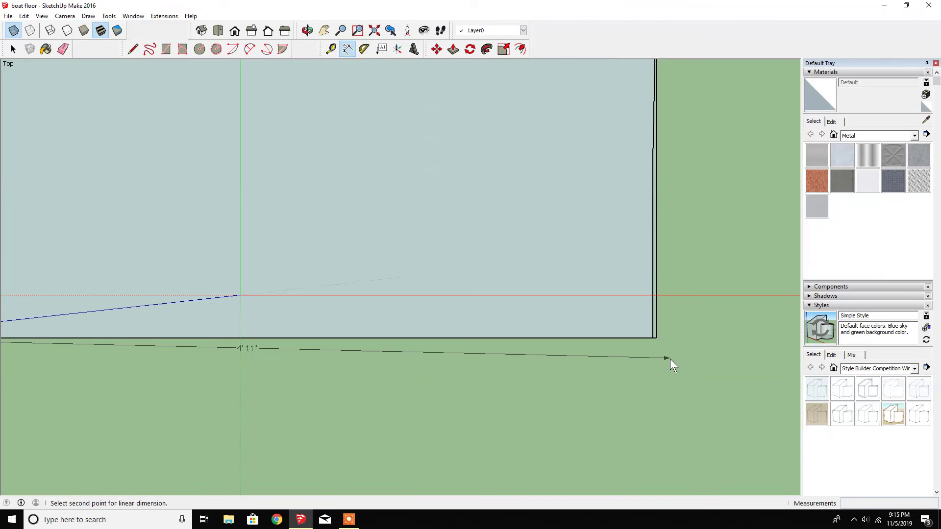
{"action": "scroll", "coordinate": [660, 339], "scroll_direction": "up", "scroll_amount": 1}
{"action": "left_click", "coordinate": [637, 325]}
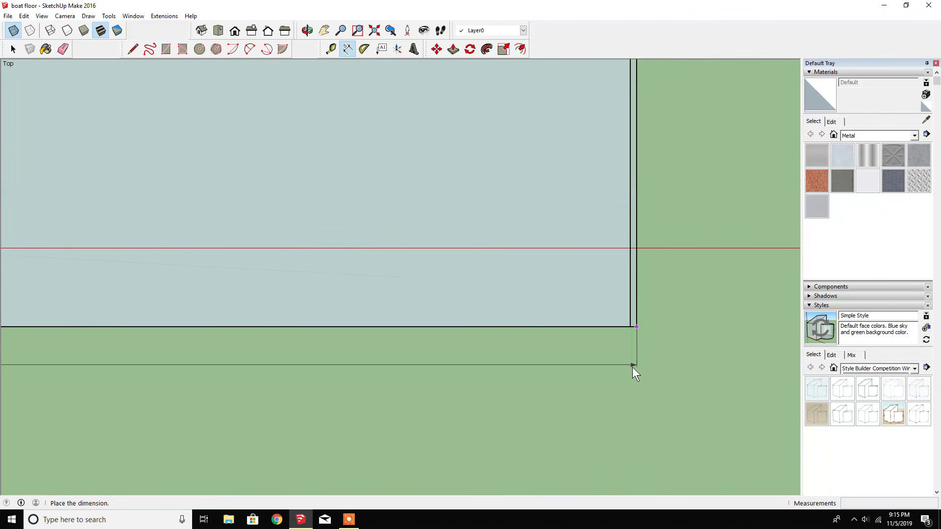
{"action": "scroll", "coordinate": [627, 368], "scroll_direction": "down", "scroll_amount": 1}
{"action": "scroll", "coordinate": [607, 378], "scroll_direction": "down", "scroll_amount": 1}
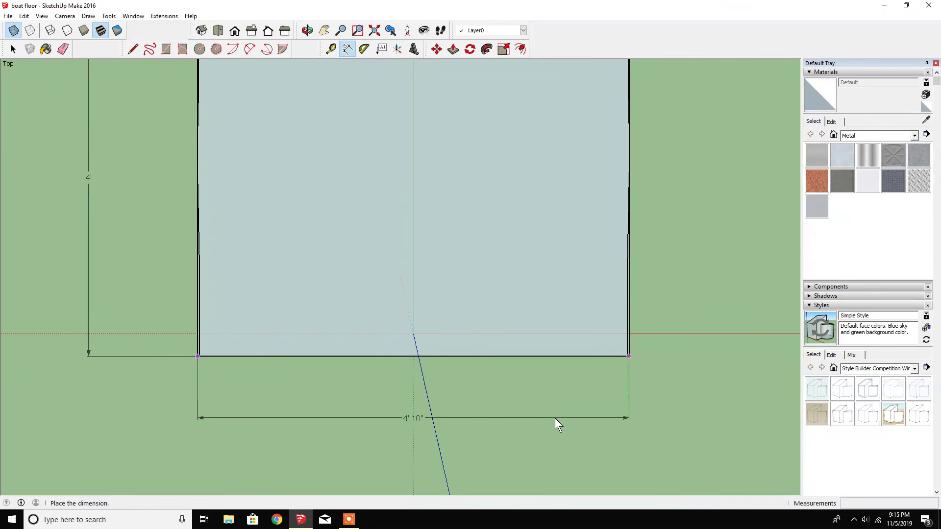
{"action": "left_click", "coordinate": [555, 418]}
Step: Dimension the square panel's bottom edge as 3' 2 1/2", placed below the square
{"action": "scroll", "coordinate": [436, 368], "scroll_direction": "down", "scroll_amount": 1}
{"action": "scroll", "coordinate": [375, 363], "scroll_direction": "down", "scroll_amount": 1}
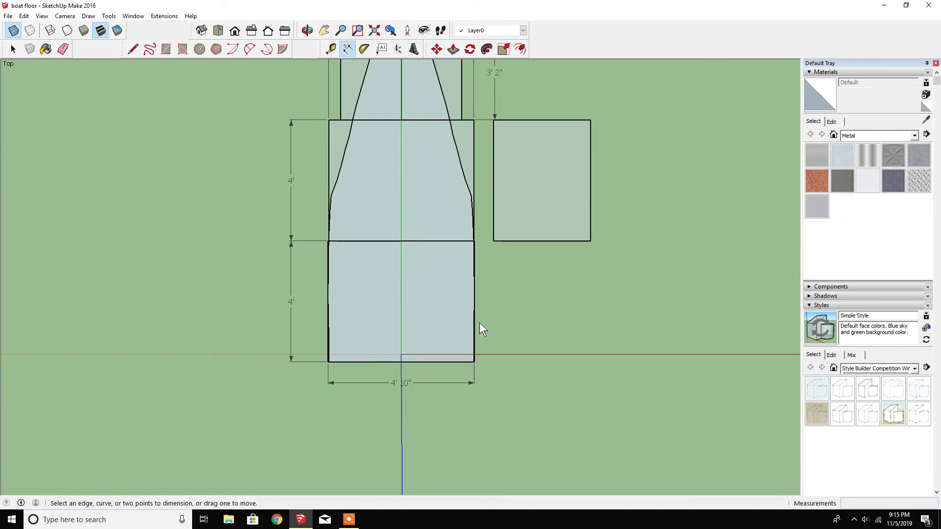
{"action": "scroll", "coordinate": [502, 416], "scroll_direction": "down", "scroll_amount": 2}
{"action": "scroll", "coordinate": [550, 347], "scroll_direction": "up", "scroll_amount": 3}
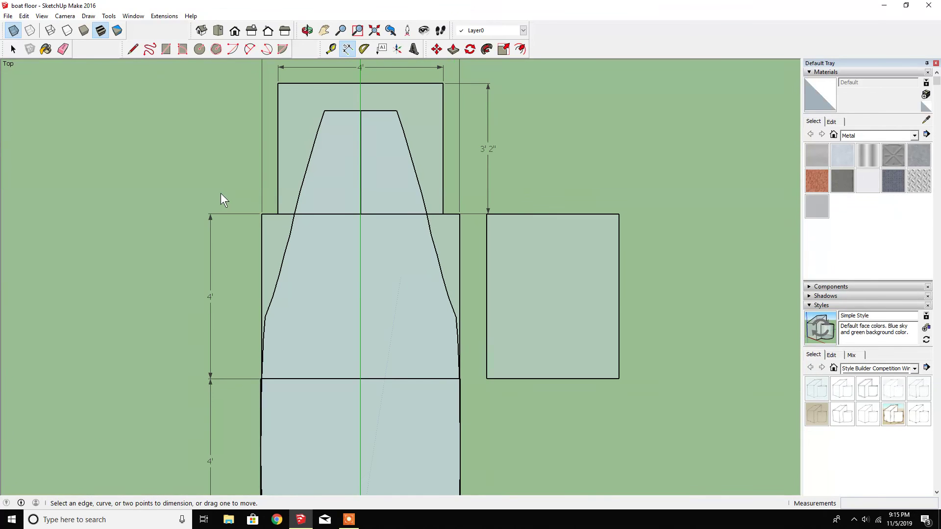
{"action": "scroll", "coordinate": [221, 194], "scroll_direction": "down", "scroll_amount": 1}
{"action": "left_click", "coordinate": [385, 315]}
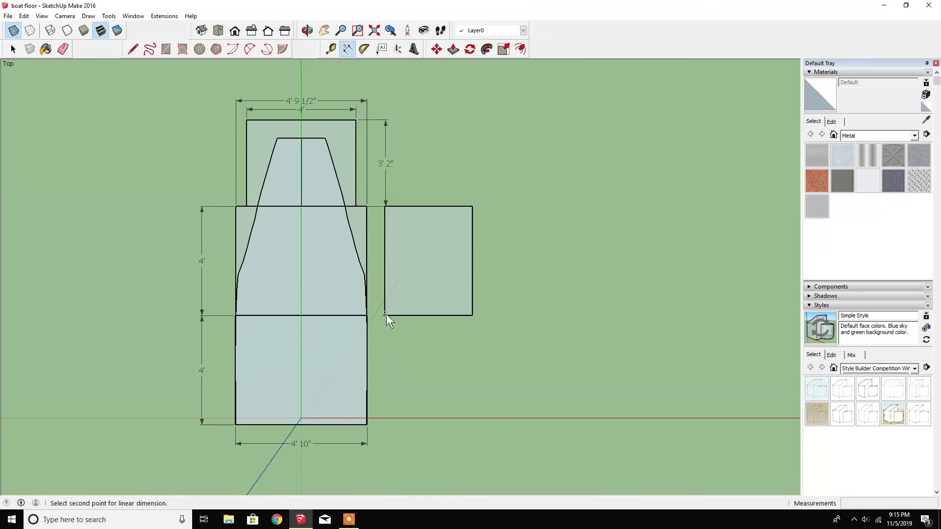
{"action": "left_click", "coordinate": [465, 328]}
{"action": "left_click", "coordinate": [469, 319]}
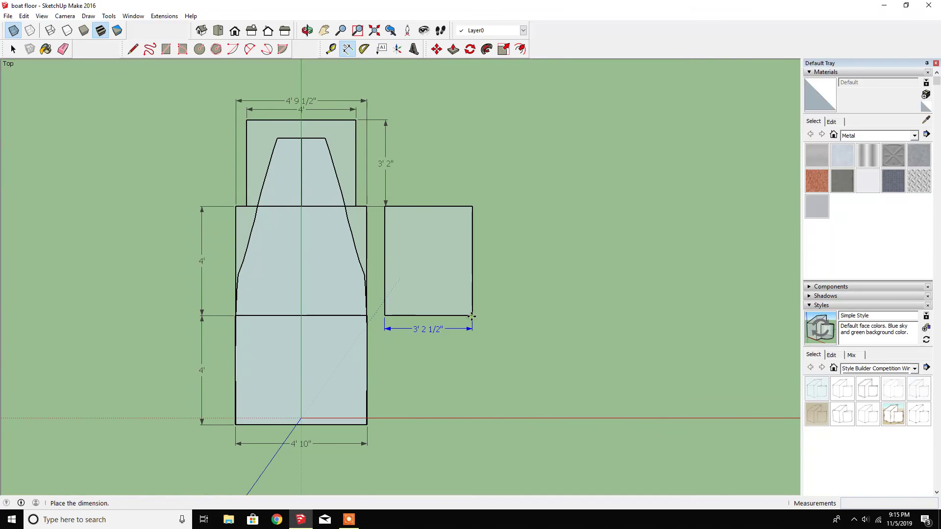
{"action": "left_click", "coordinate": [467, 317]}
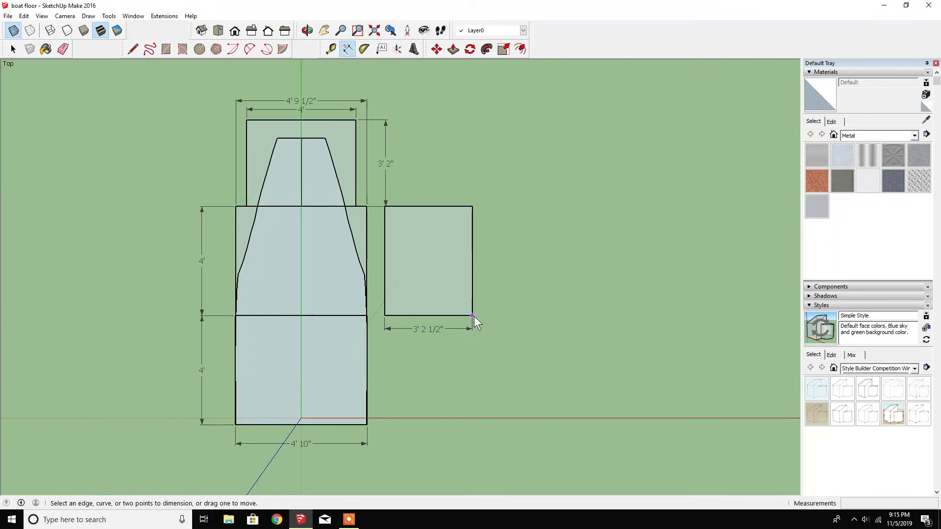
Step: Add the 4' height dimension beside the square panel's right edge
{"action": "left_click", "coordinate": [472, 315]}
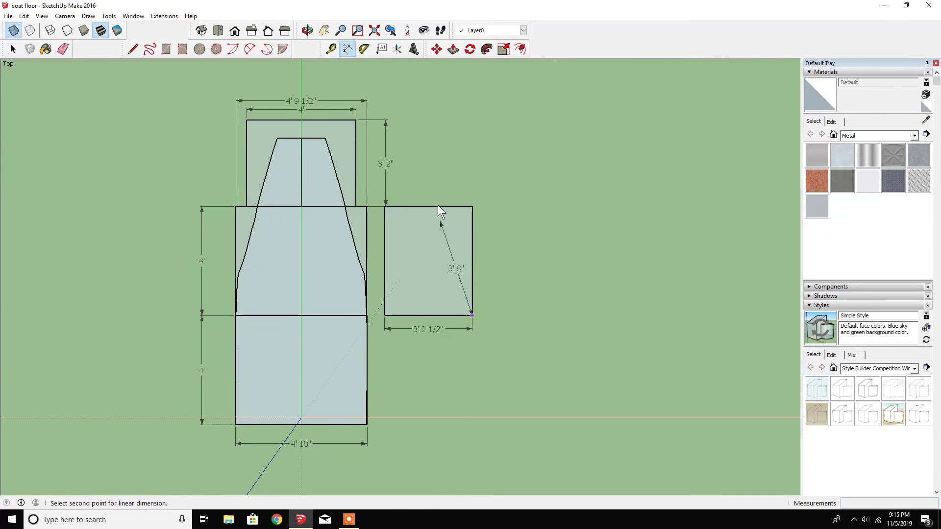
{"action": "left_click", "coordinate": [471, 206]}
{"action": "scroll", "coordinate": [629, 270], "scroll_direction": "down", "scroll_amount": 3}
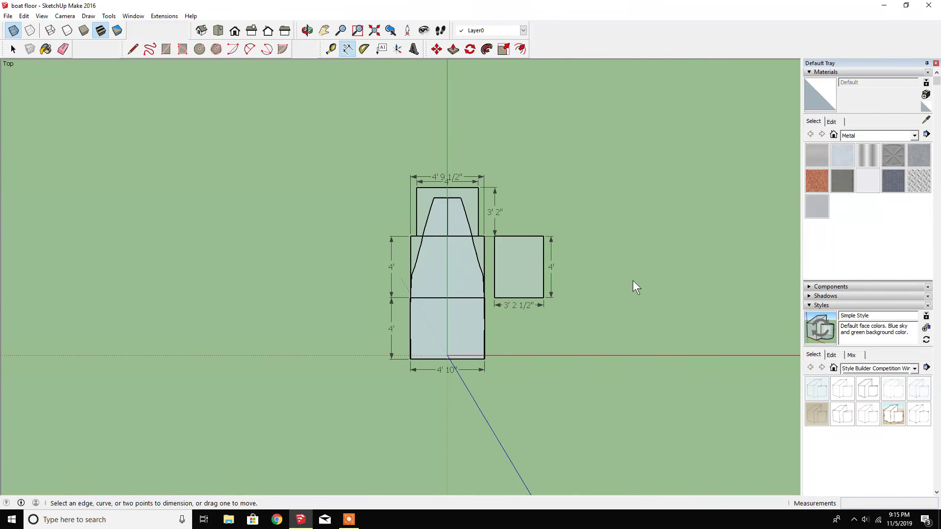
{"action": "scroll", "coordinate": [612, 286], "scroll_direction": "up", "scroll_amount": 2}
{"action": "scroll", "coordinate": [186, 157], "scroll_direction": "up", "scroll_amount": 1}
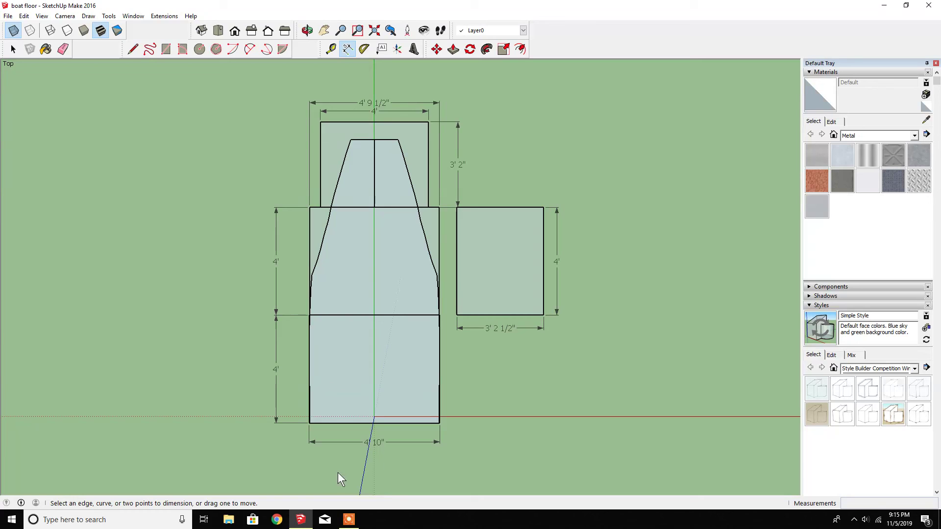
{"action": "left_click", "coordinate": [349, 519]}
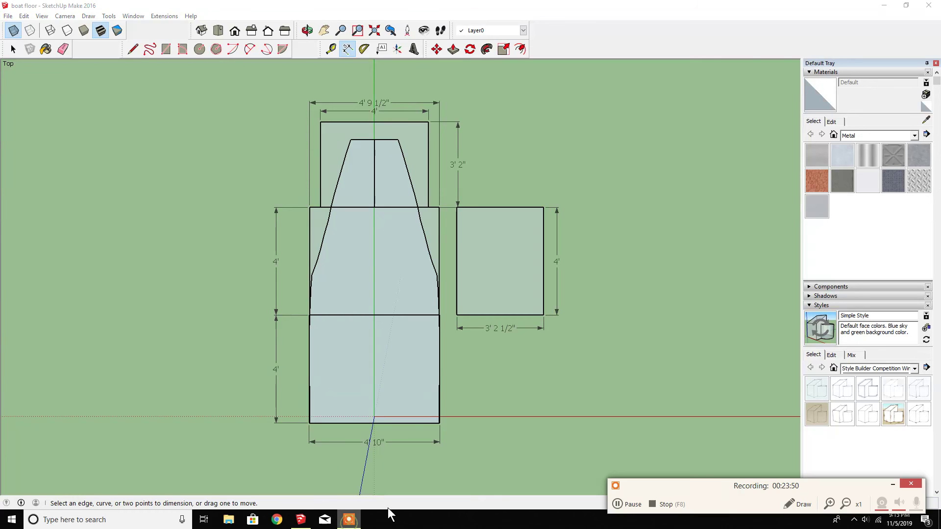